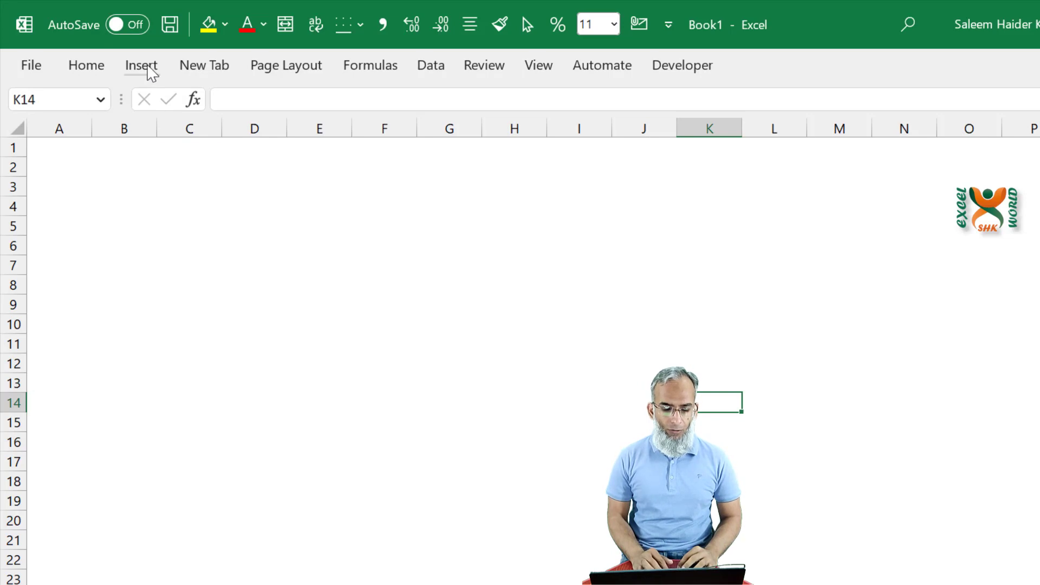
Insert a hollow circle shape about 2.17" high and 2.27" wide over columns F to I of the sheet.
{"action": "left_click", "coordinate": [145, 68]}
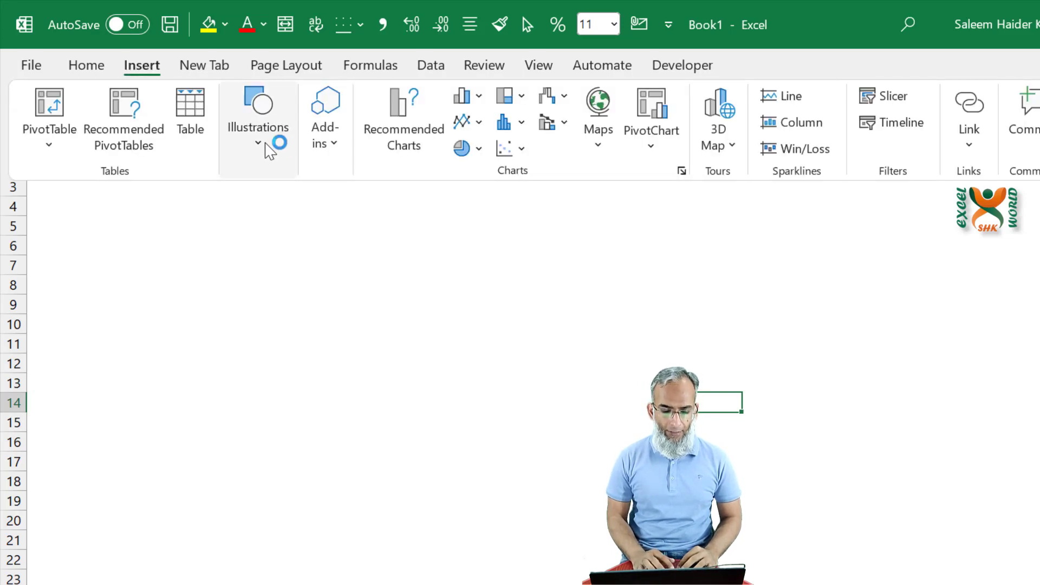
{"action": "left_click", "coordinate": [270, 150]}
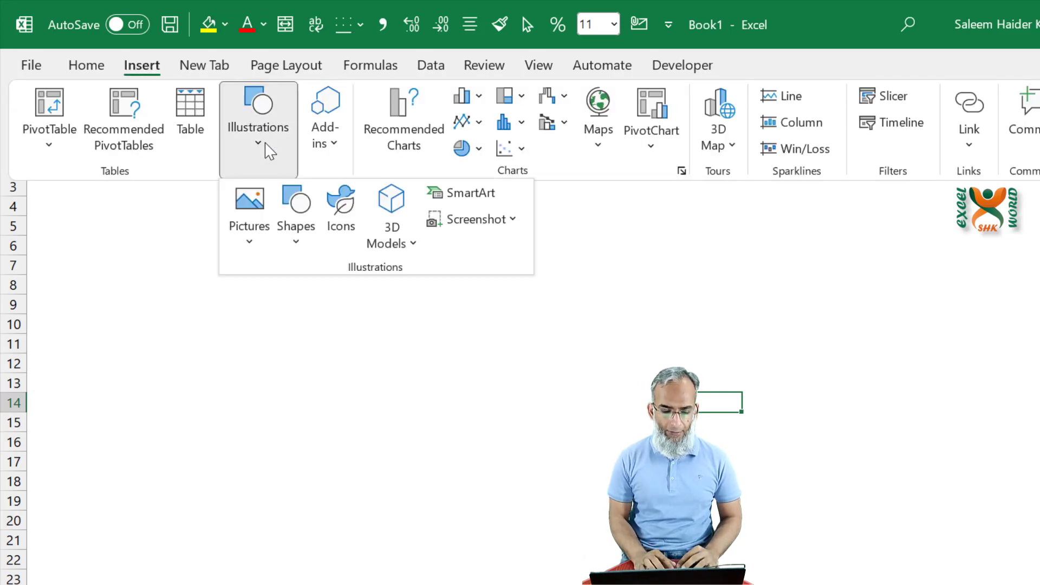
{"action": "left_click", "coordinate": [297, 246]}
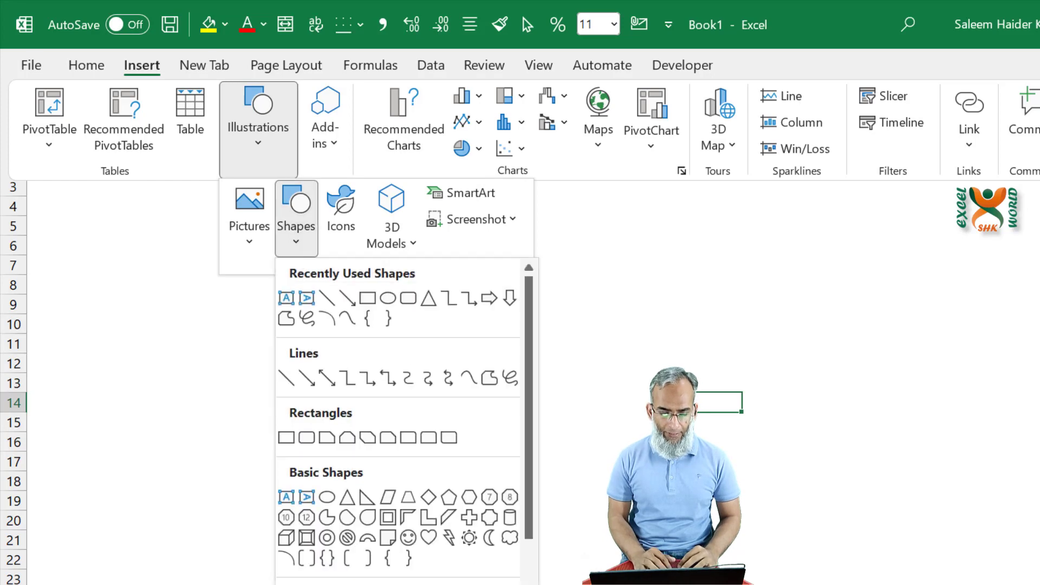
{"action": "left_click", "coordinate": [327, 537]}
{"action": "left_click_drag", "start_coordinate": [393, 247], "coordinate": [612, 459]}
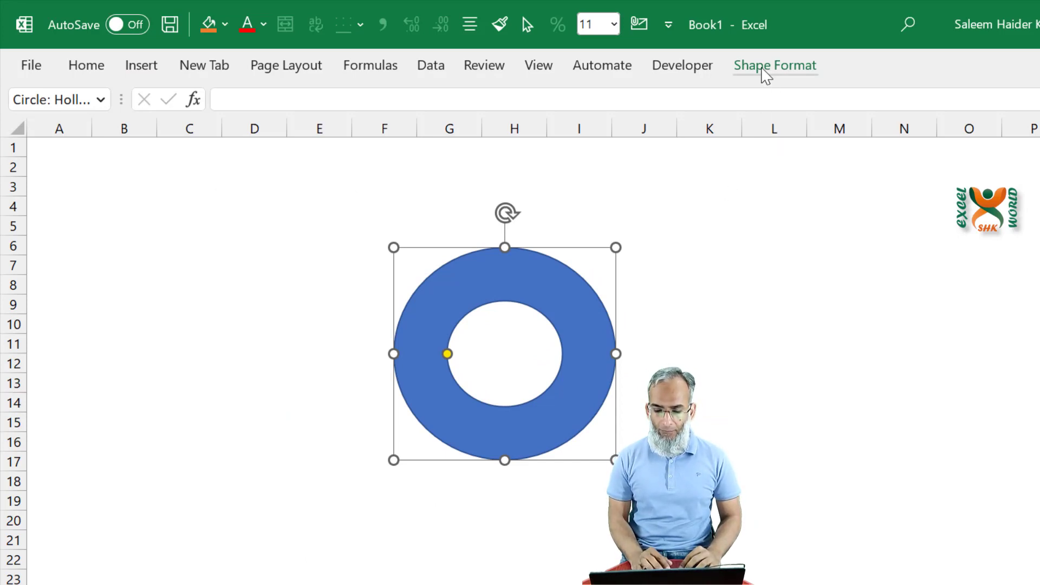
Set the hollow circle's height and width both to 2.2" so it forms a true circle.
{"action": "left_click", "coordinate": [762, 69]}
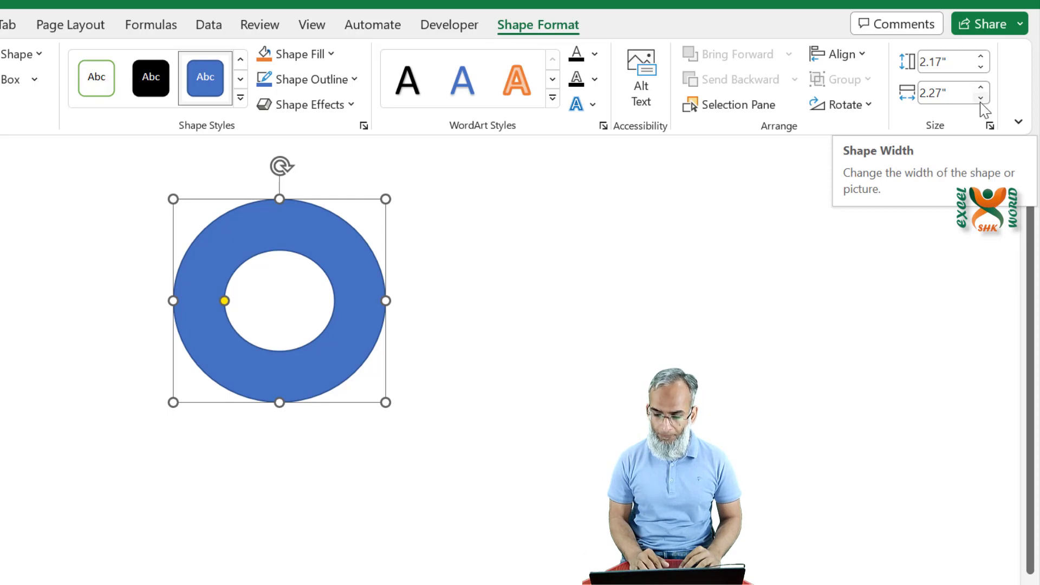
{"action": "left_click", "coordinate": [980, 98]}
{"action": "left_click", "coordinate": [981, 67]}
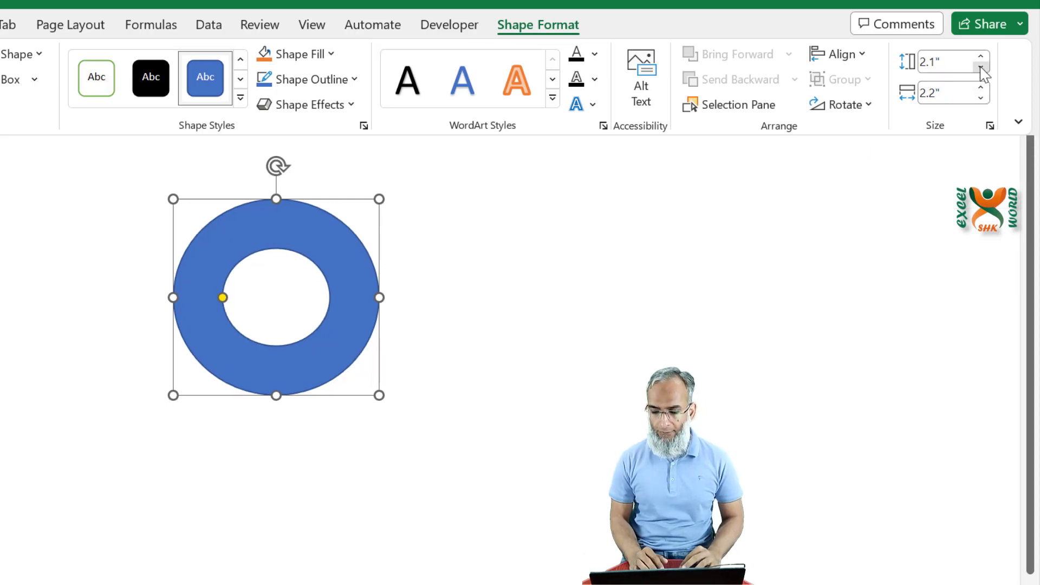
{"action": "left_click", "coordinate": [981, 66]}
{"action": "left_click", "coordinate": [981, 65]}
{"action": "left_click", "coordinate": [980, 64]}
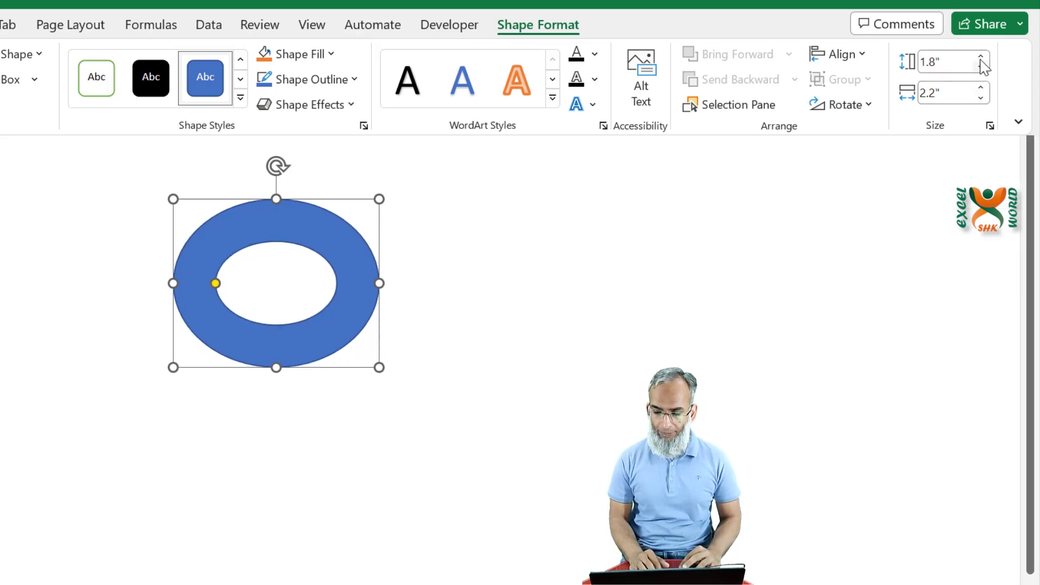
{"action": "left_click", "coordinate": [981, 58]}
{"action": "left_click", "coordinate": [981, 58]}
{"action": "left_click", "coordinate": [981, 58]}
{"action": "left_click", "coordinate": [981, 59]}
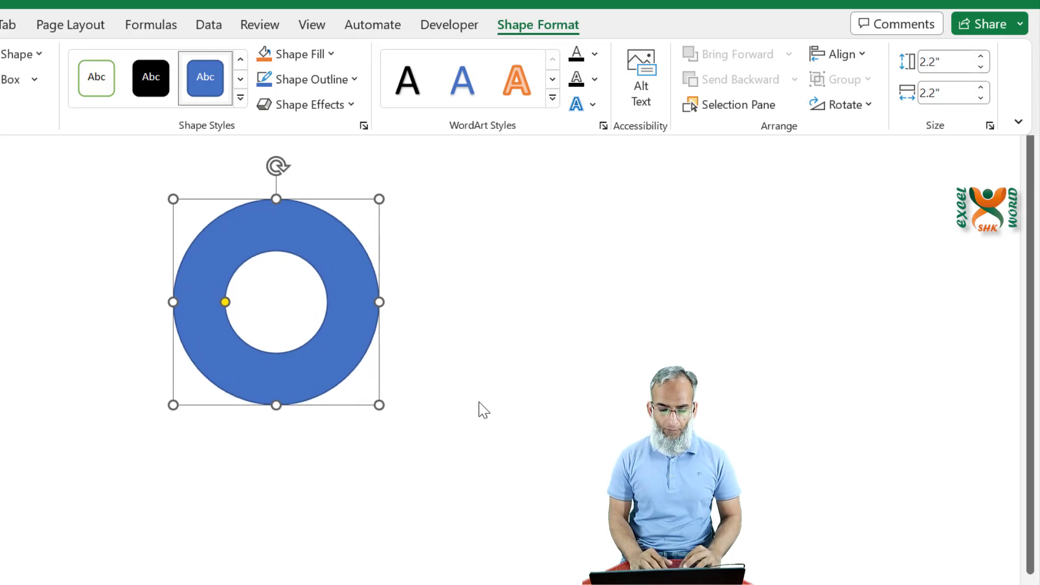
Open the ring's shape formatting options and change its fill from solid to a linear gradient.
{"action": "right_click", "coordinate": [337, 344]}
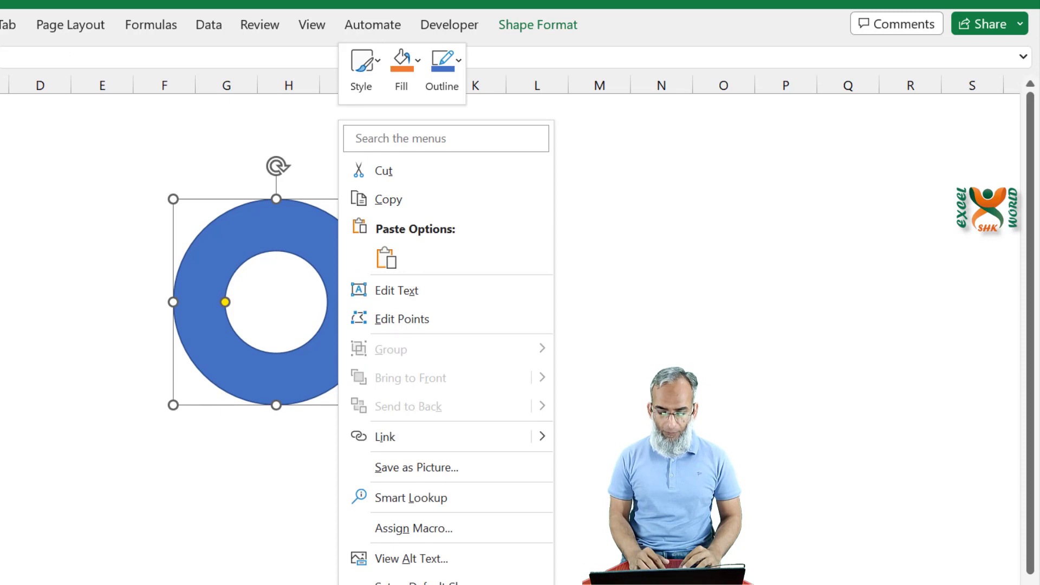
{"action": "left_click", "coordinate": [413, 584]}
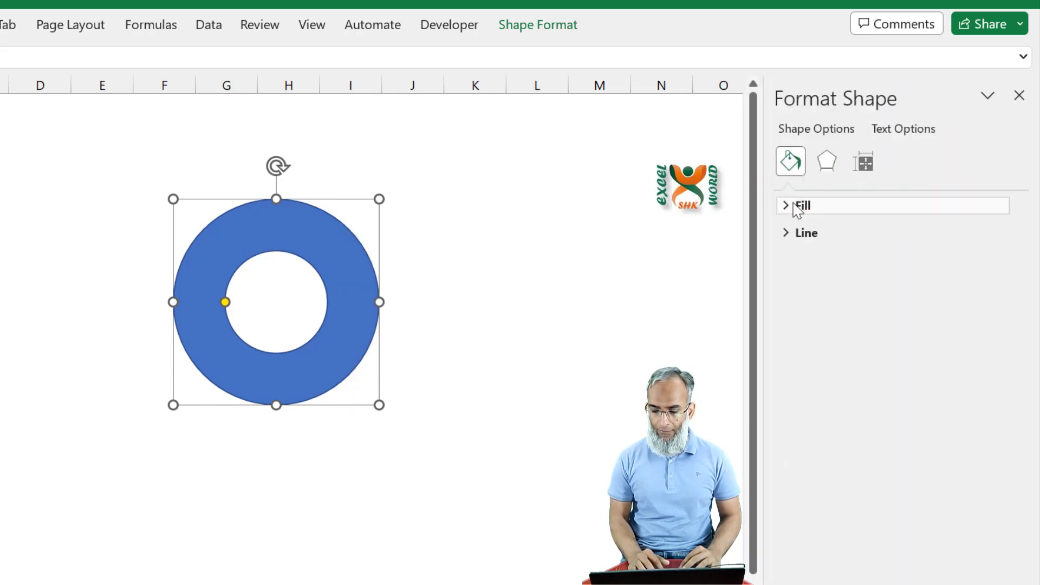
{"action": "left_click", "coordinate": [799, 208]}
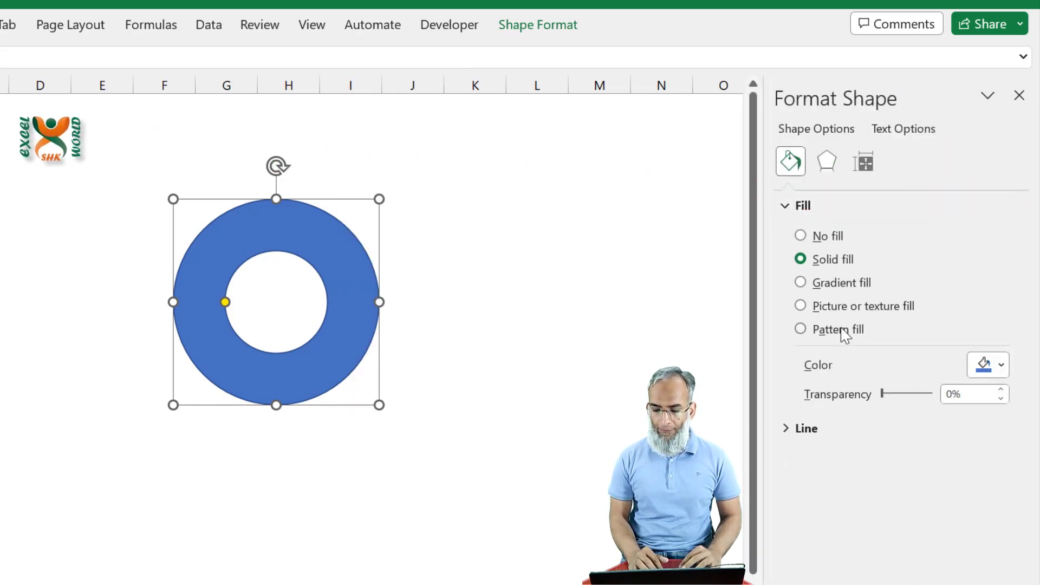
{"action": "left_click", "coordinate": [820, 286]}
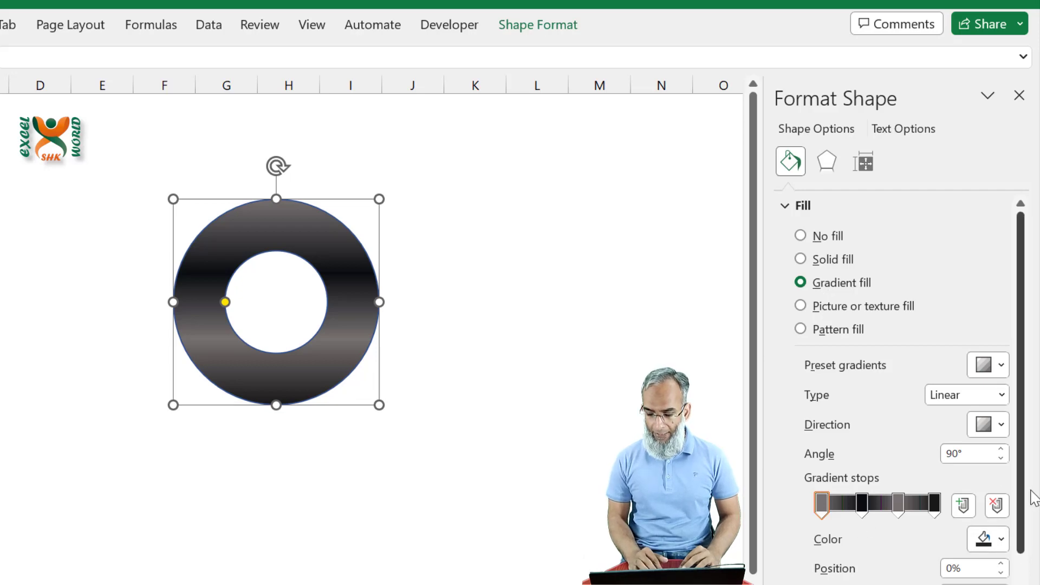
{"action": "scroll", "coordinate": [1017, 454], "scroll_direction": "down", "scroll_amount": 2}
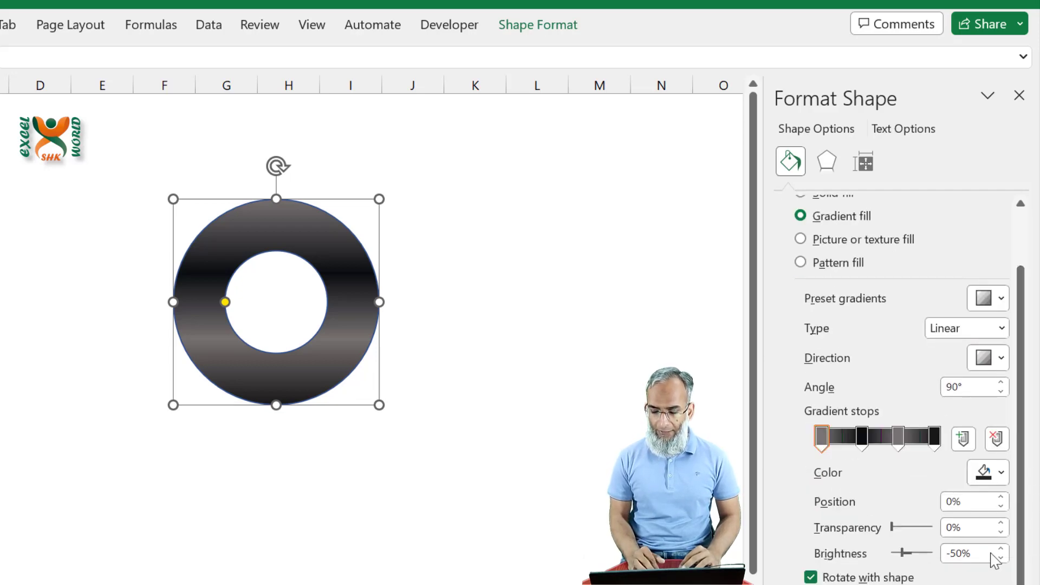
Review the ring's four gradient stops and recolor the second stop at 36% with the darkest gray shade in the third theme color column.
{"action": "left_click", "coordinate": [982, 477]}
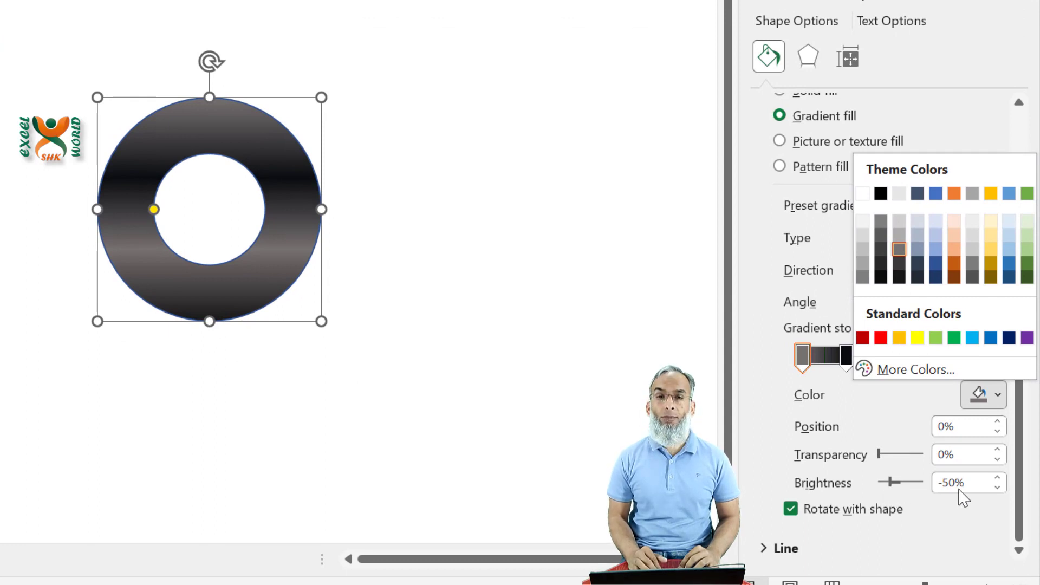
{"action": "key", "text": "Escape"}
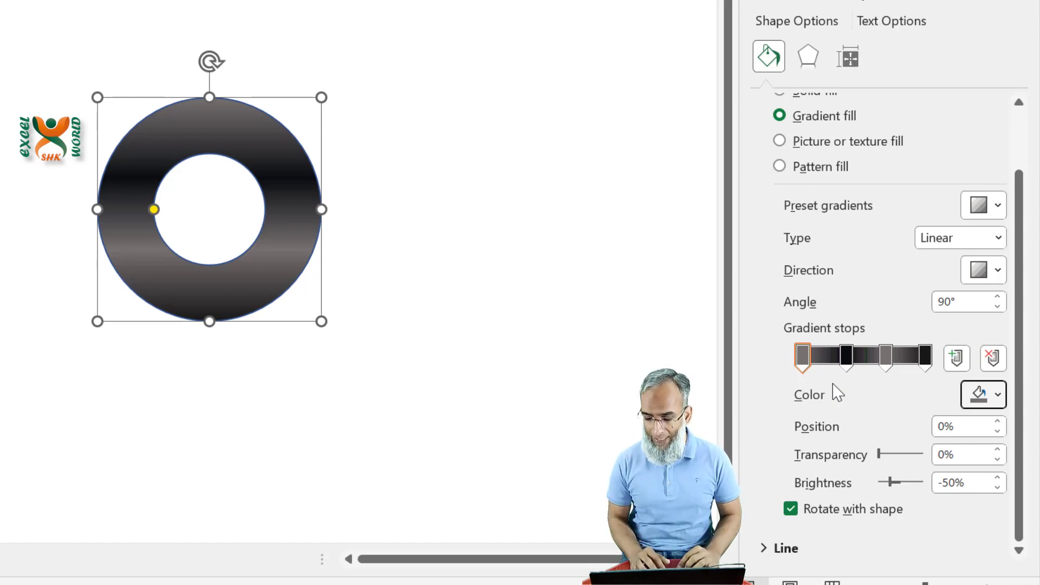
{"action": "left_click", "coordinate": [848, 360]}
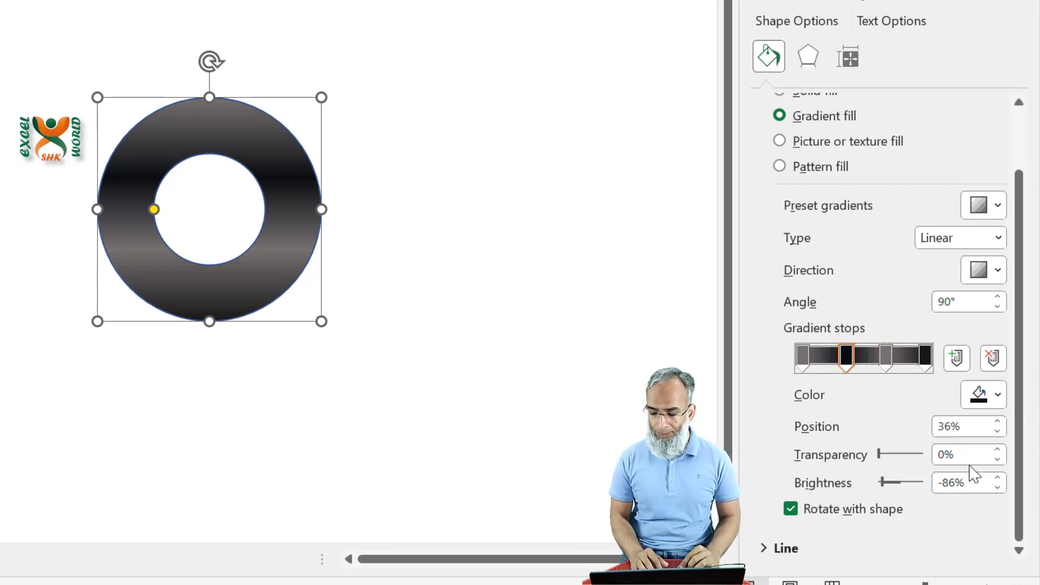
{"action": "left_click", "coordinate": [997, 395]}
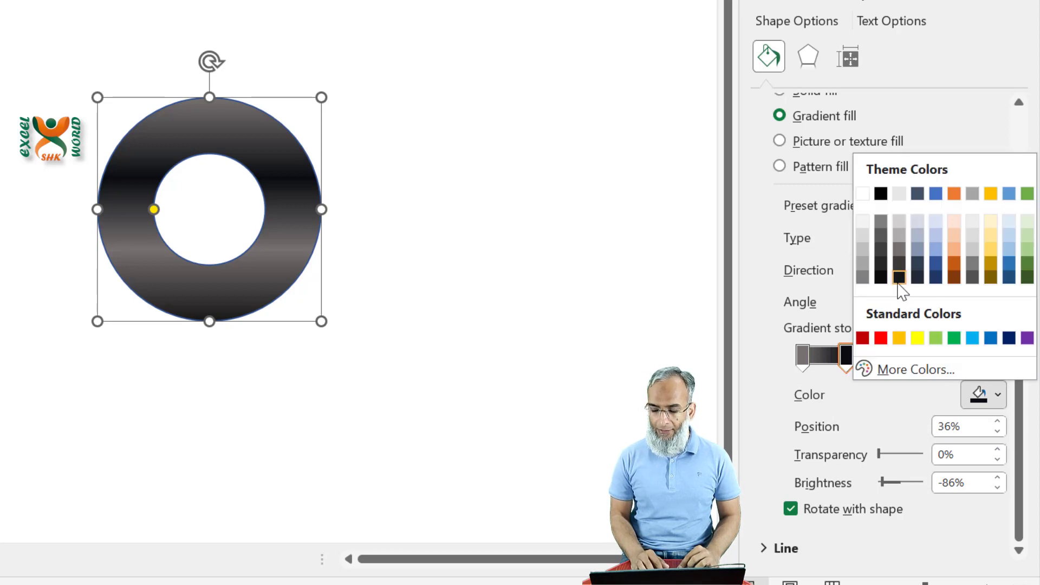
{"action": "left_click", "coordinate": [898, 280]}
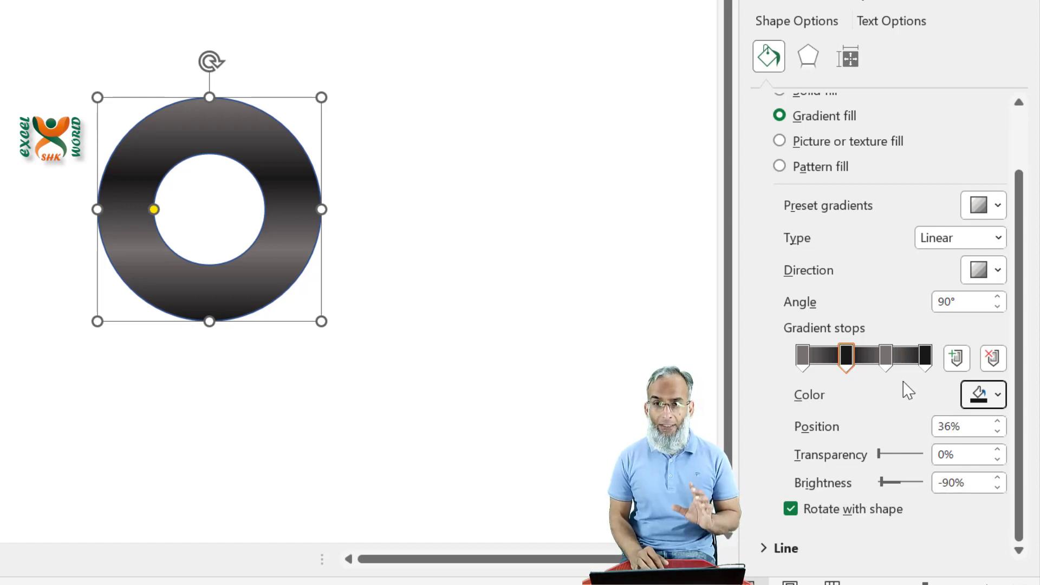
{"action": "left_click", "coordinate": [886, 357]}
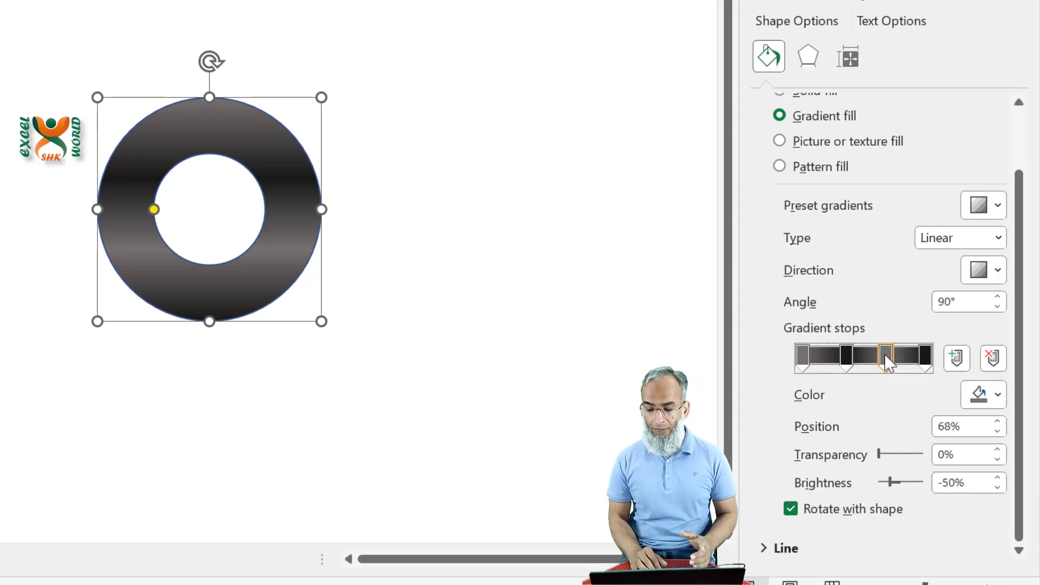
{"action": "left_click", "coordinate": [924, 360]}
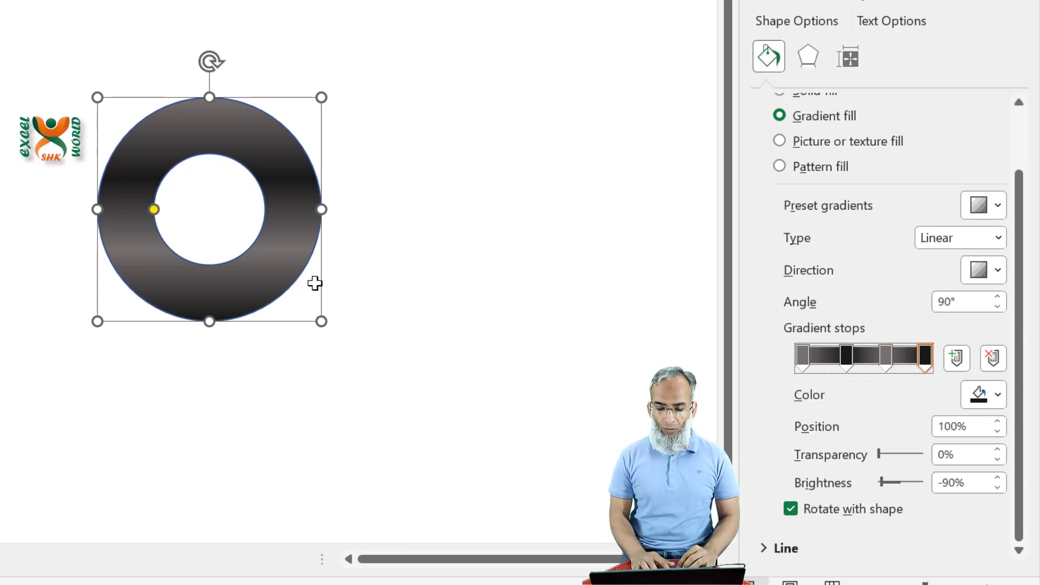
Duplicate the gradient-filled ring.
{"action": "left_click", "coordinate": [290, 309]}
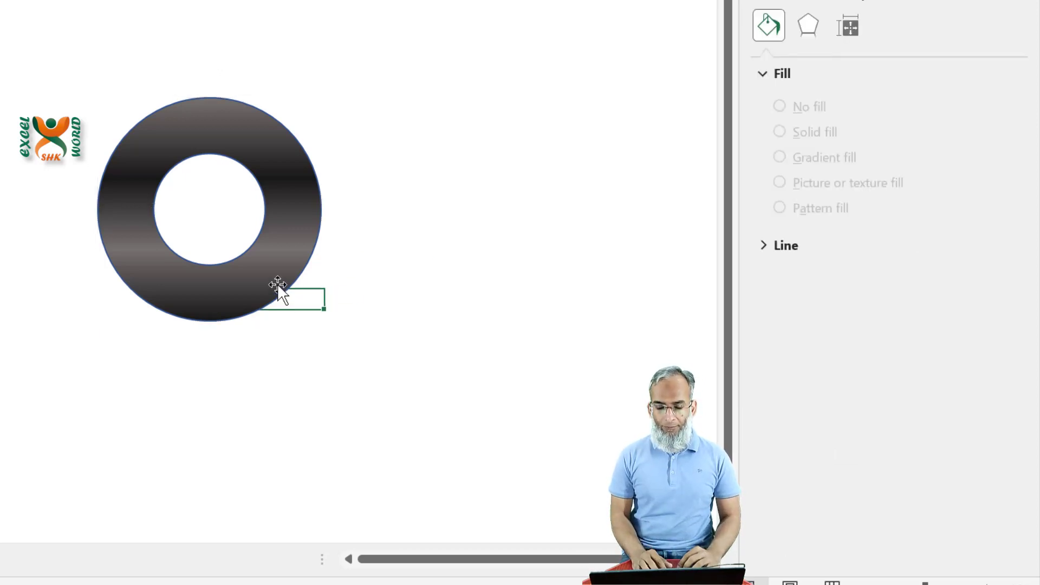
{"action": "left_click", "coordinate": [277, 292]}
{"action": "key", "text": "ctrl+d"}
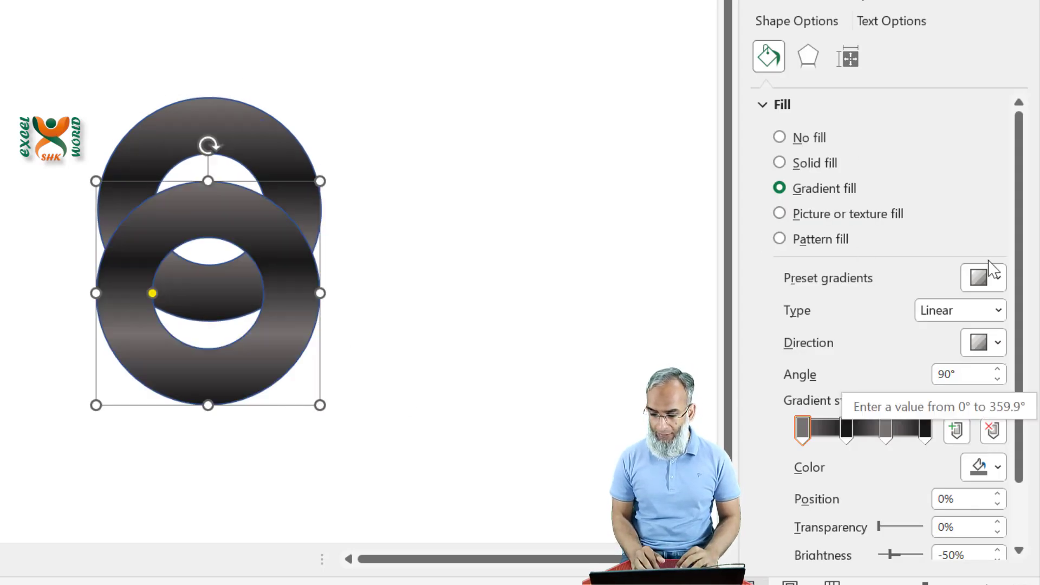
Remove the outline from both the duplicated ring and the original ring by setting them to No line.
{"action": "scroll", "coordinate": [1023, 360], "scroll_direction": "down", "scroll_amount": 3}
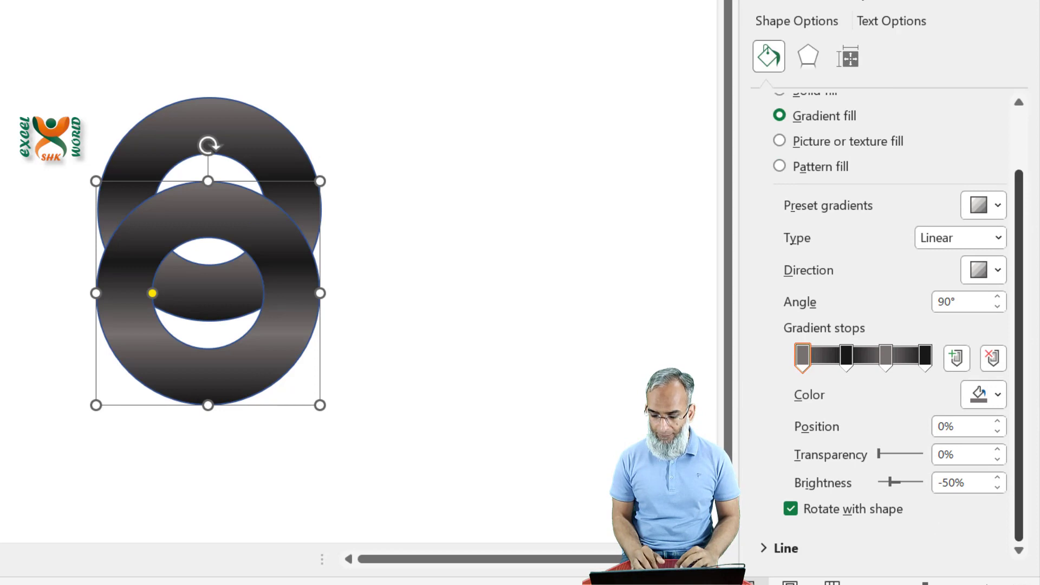
{"action": "left_click", "coordinate": [770, 550]}
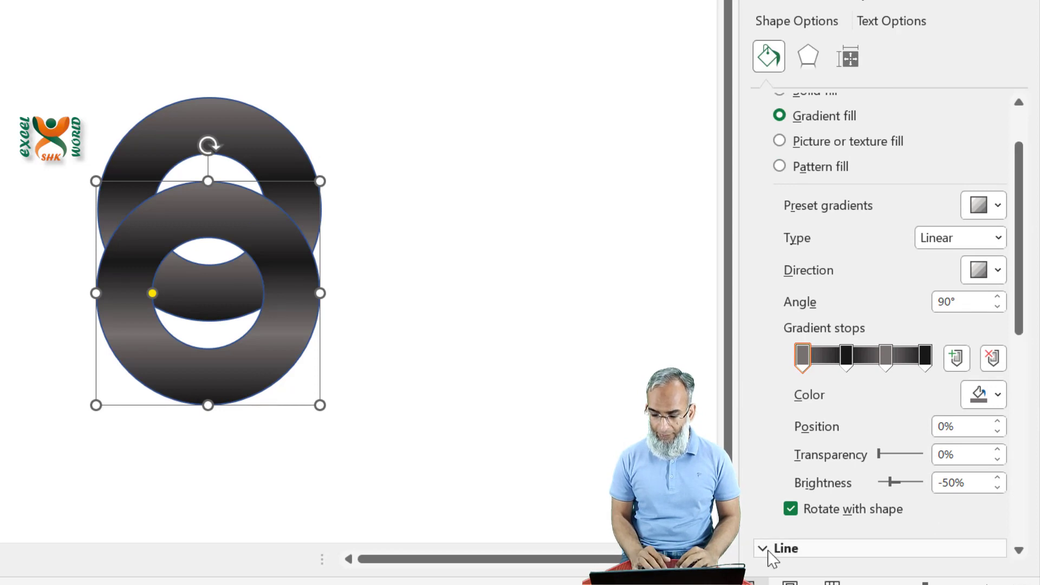
{"action": "left_click_drag", "start_coordinate": [1021, 330], "coordinate": [1022, 469]}
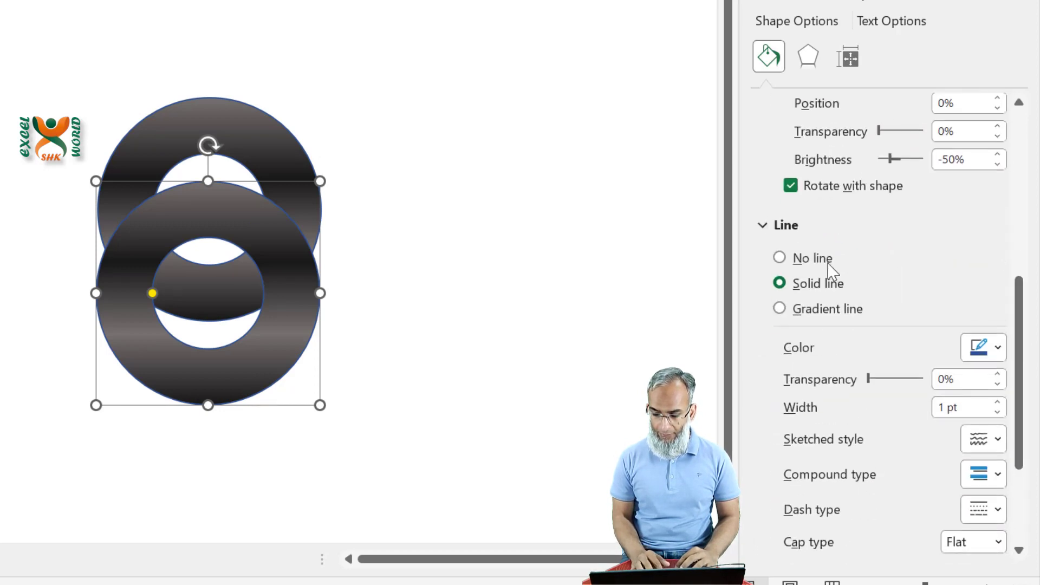
{"action": "left_click", "coordinate": [820, 260]}
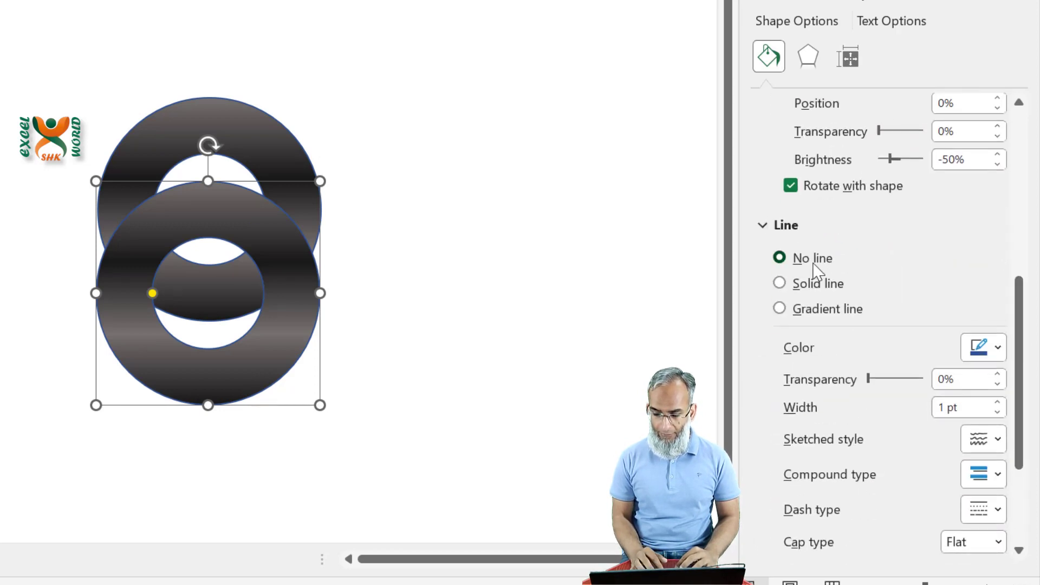
{"action": "left_click", "coordinate": [238, 123]}
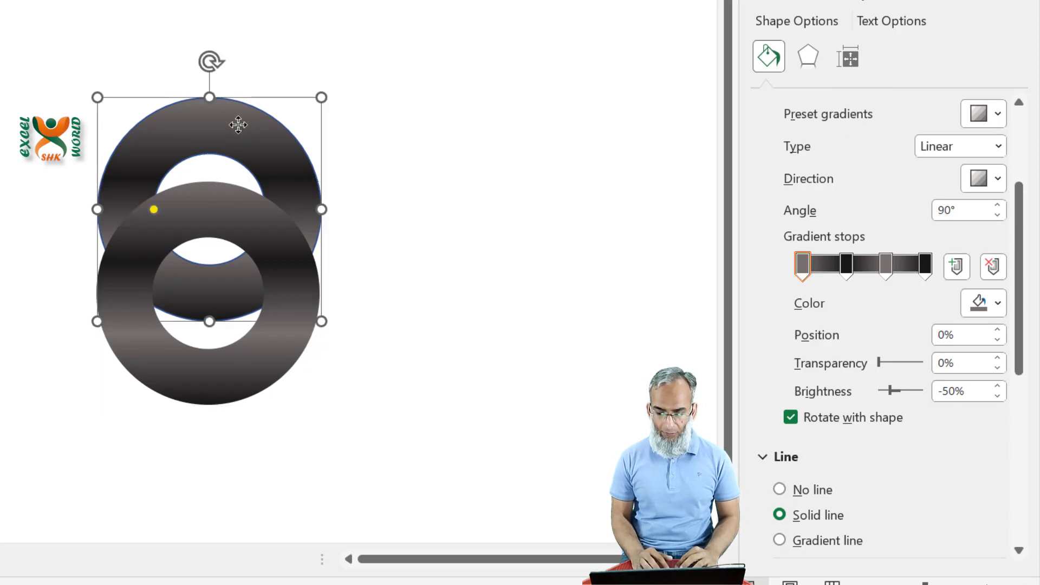
{"action": "left_click", "coordinate": [809, 494]}
Select the duplicated ring and set its shape height to 3.2".
{"action": "left_click", "coordinate": [275, 368]}
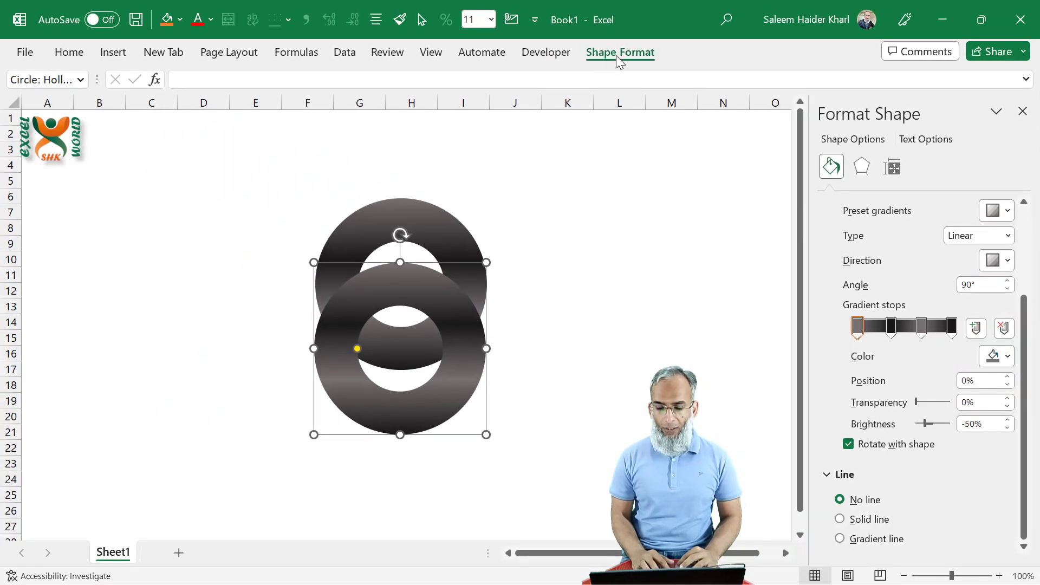
{"action": "left_click", "coordinate": [619, 52]}
{"action": "left_click", "coordinate": [991, 79]}
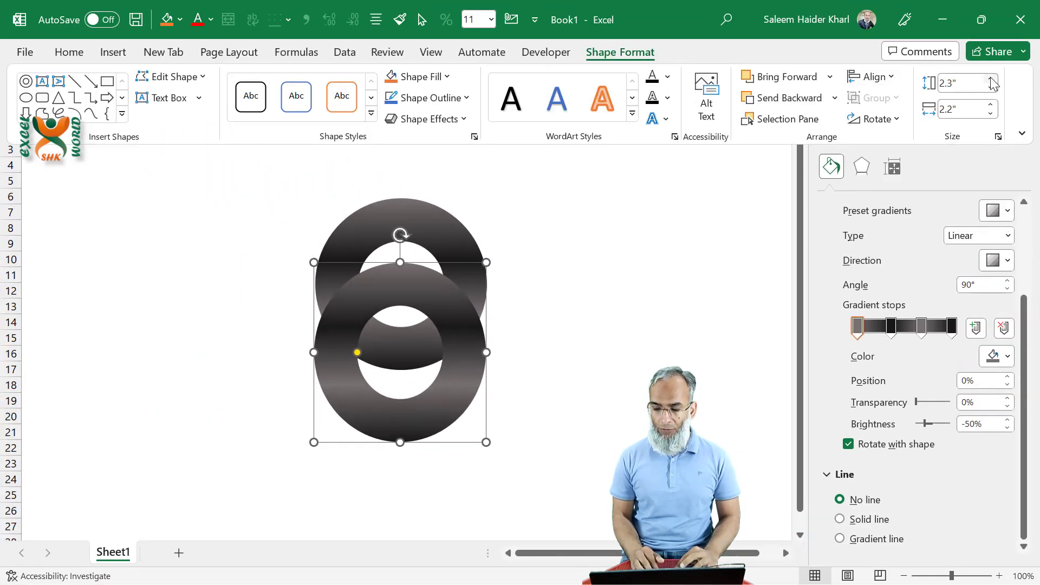
{"action": "left_click", "coordinate": [991, 79]}
{"action": "left_click", "coordinate": [991, 79]}
{"action": "left_click", "coordinate": [991, 79]}
{"action": "left_click", "coordinate": [991, 79]}
{"action": "left_click", "coordinate": [991, 79]}
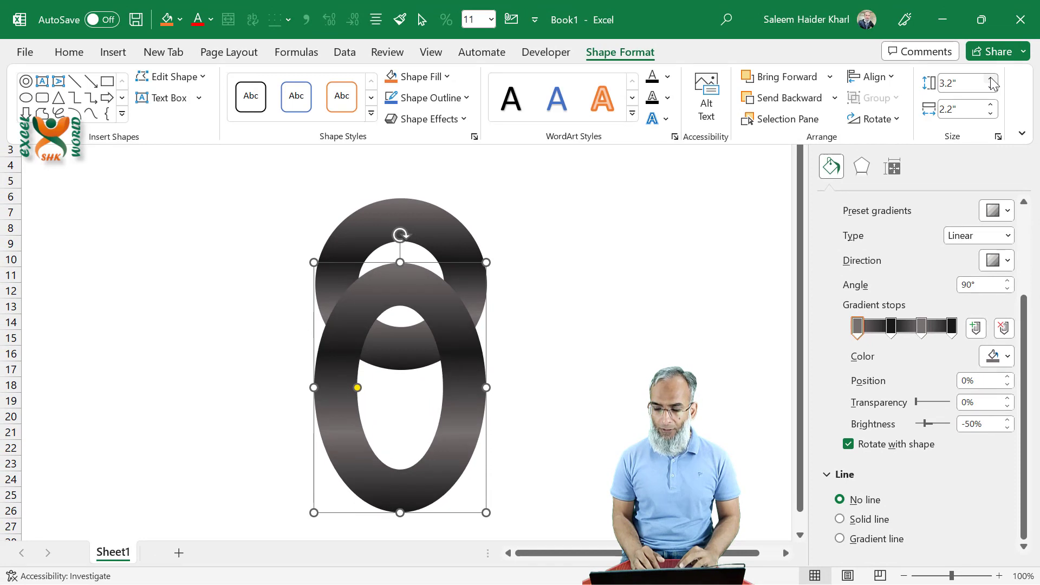
{"action": "left_click", "coordinate": [991, 79]}
{"action": "left_click", "coordinate": [991, 88]}
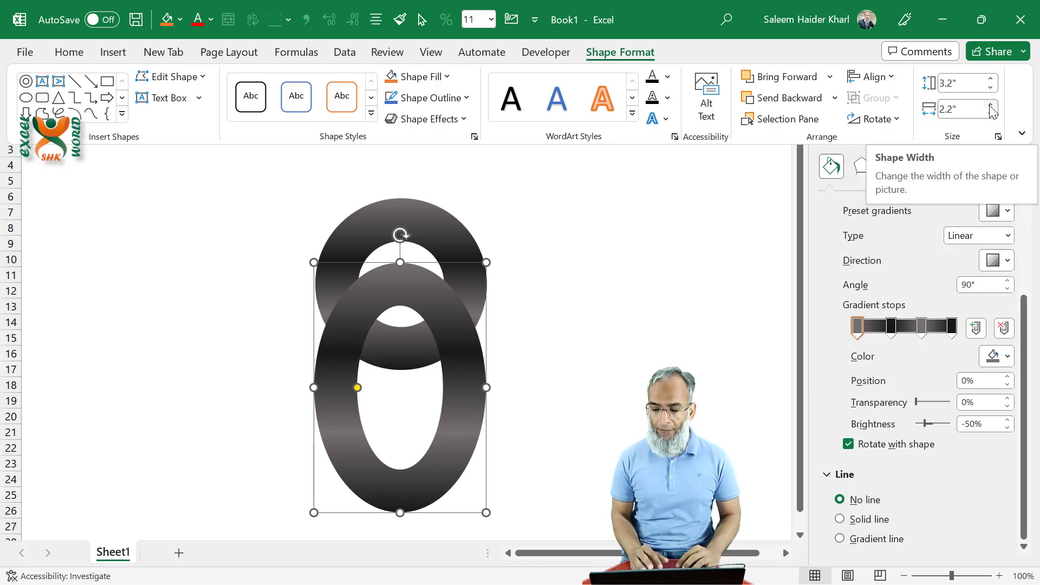
Set the duplicated ring's shape width to 3.2" to match its height.
{"action": "left_click", "coordinate": [992, 106]}
{"action": "left_click", "coordinate": [991, 106]}
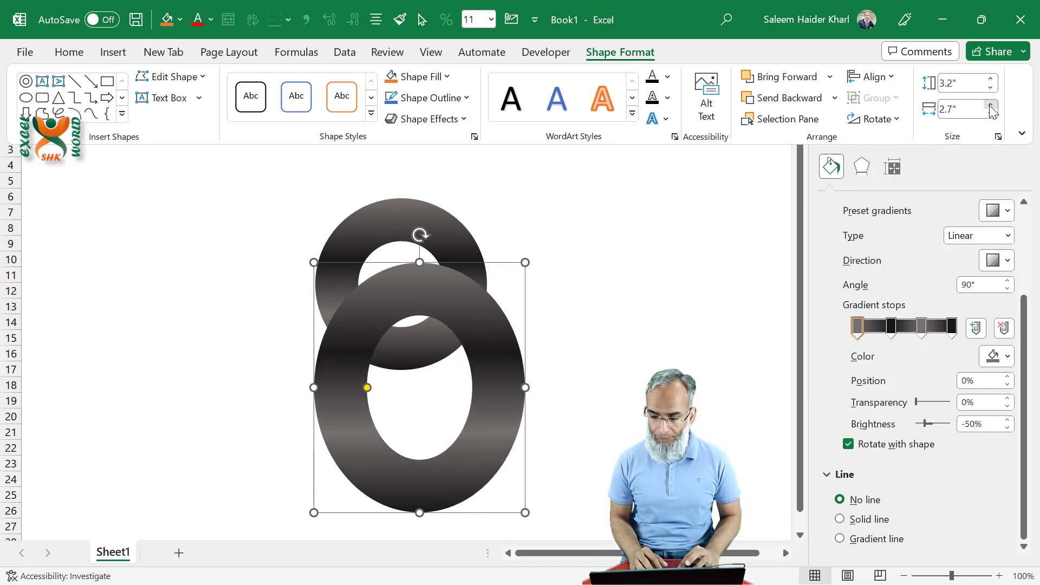
{"action": "left_click", "coordinate": [991, 107]}
{"action": "left_click", "coordinate": [992, 106]}
{"action": "left_click", "coordinate": [991, 106]}
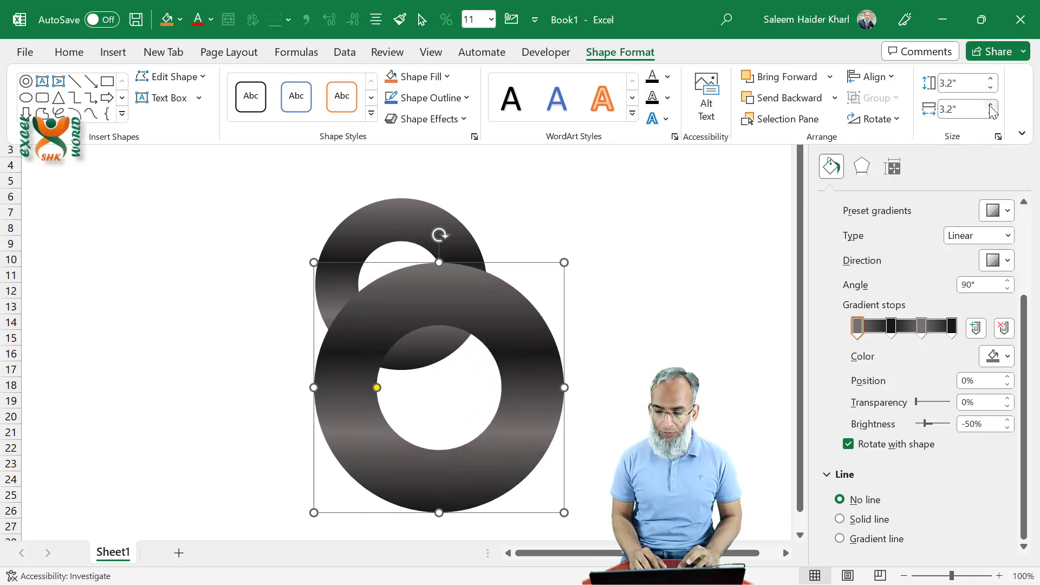
Thin the larger ring's band by enlarging its hole, and center it around the smaller ring with a gap between them.
{"action": "left_click", "coordinate": [377, 388]}
{"action": "left_click_drag", "start_coordinate": [377, 388], "coordinate": [336, 388]}
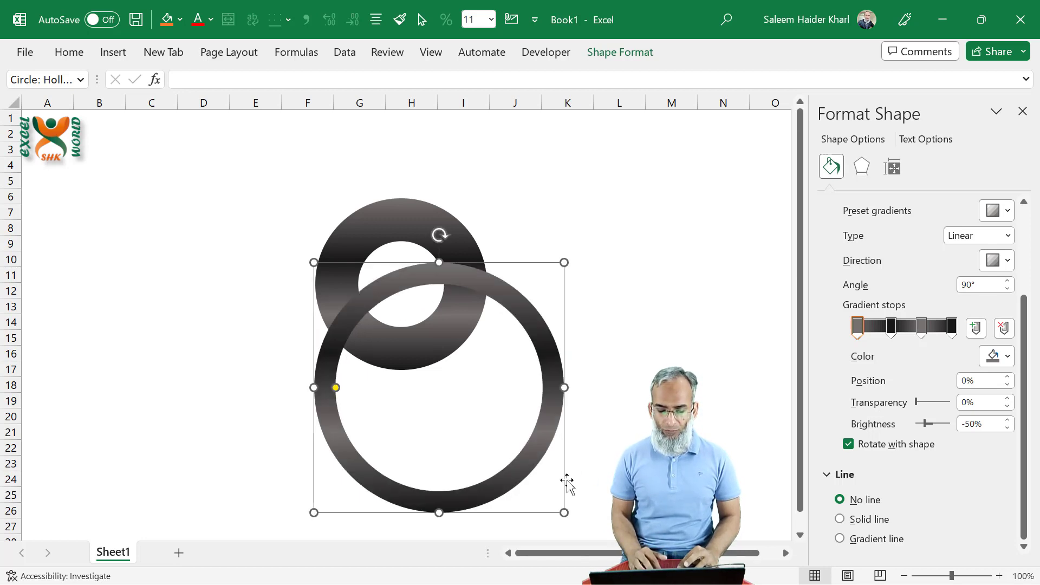
{"action": "left_click_drag", "start_coordinate": [567, 482], "coordinate": [525, 379]}
{"action": "key", "text": "Escape"}
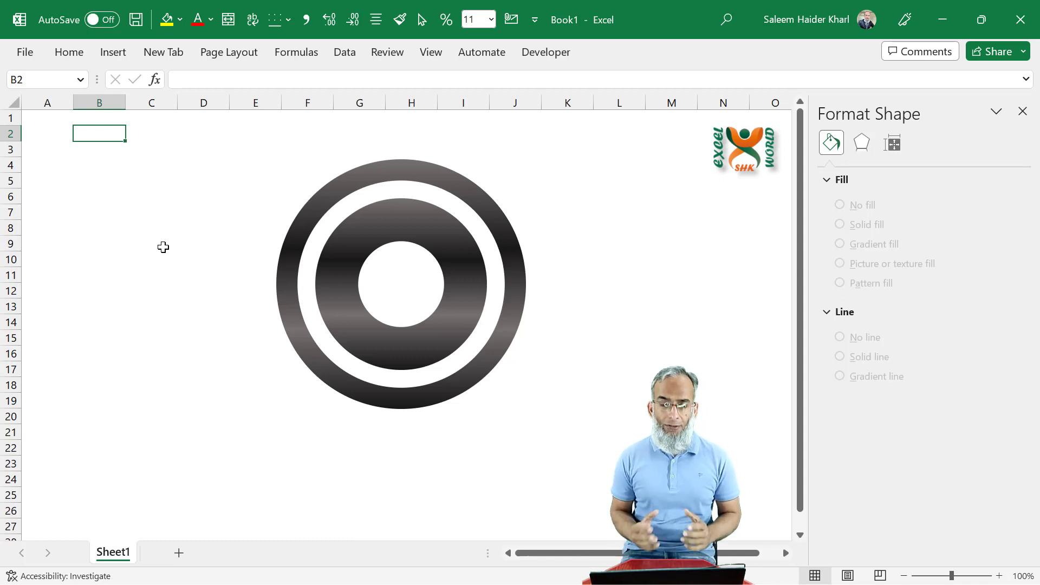
Enter 80 in B2, with the labels Remaining Task in C2 and Completed task in D2.
{"action": "type", "text": "80"}
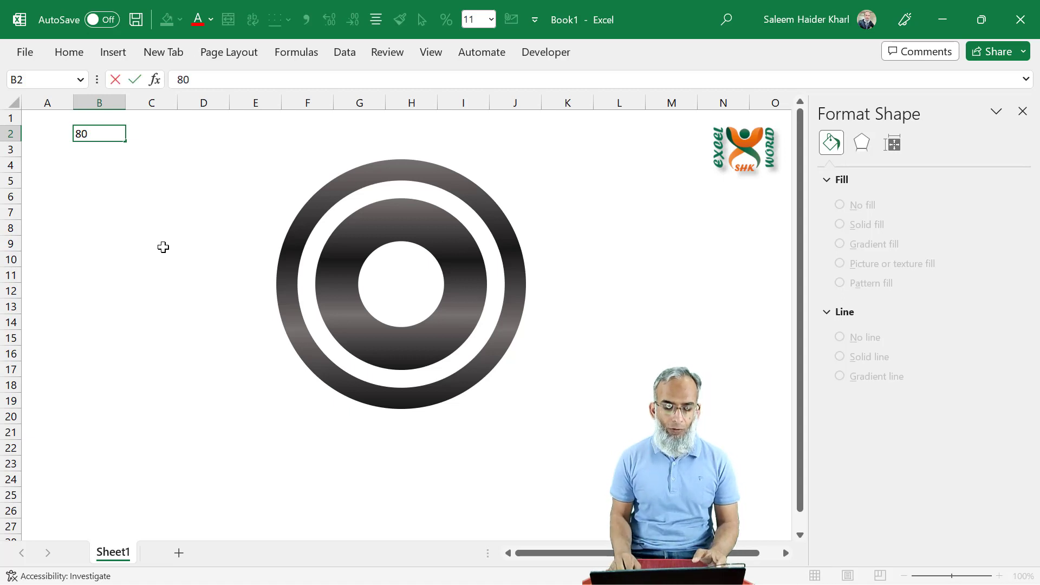
{"action": "key", "text": "Tab"}
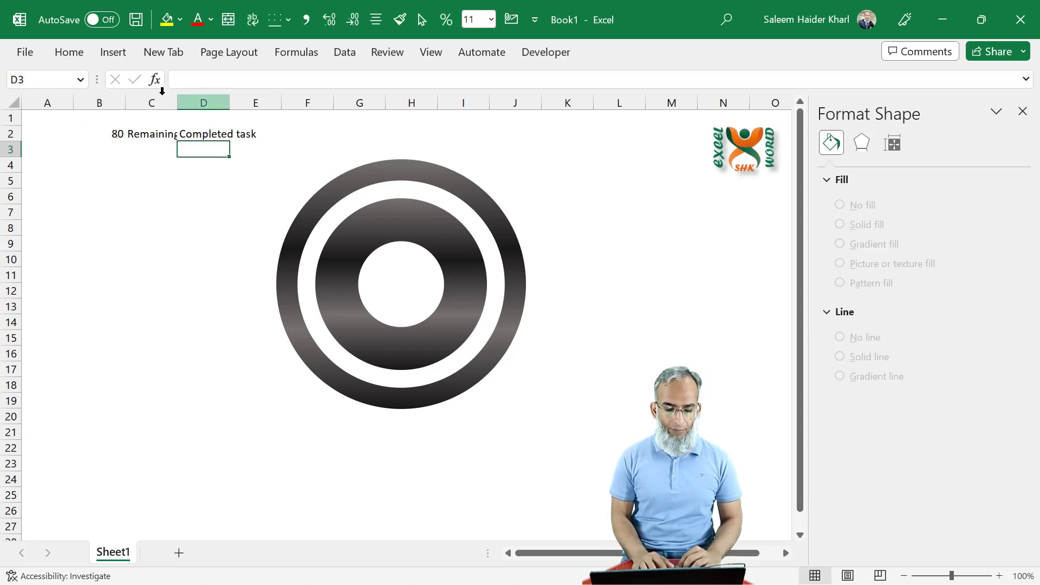
Try widening columns C through E together, and undo the column resize.
{"action": "left_click_drag", "start_coordinate": [163, 103], "coordinate": [255, 102]}
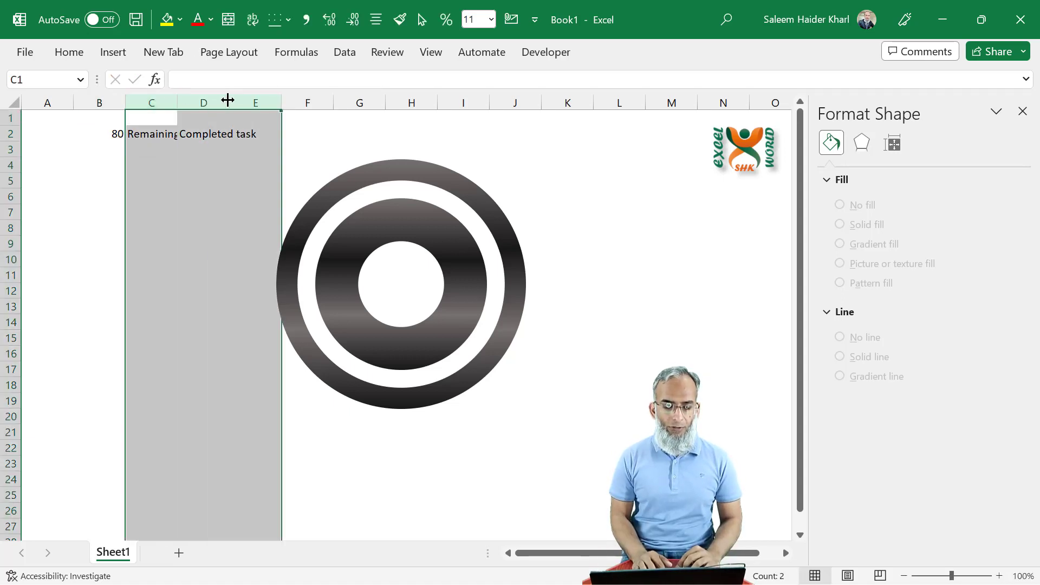
{"action": "left_click_drag", "start_coordinate": [173, 102], "coordinate": [219, 103]}
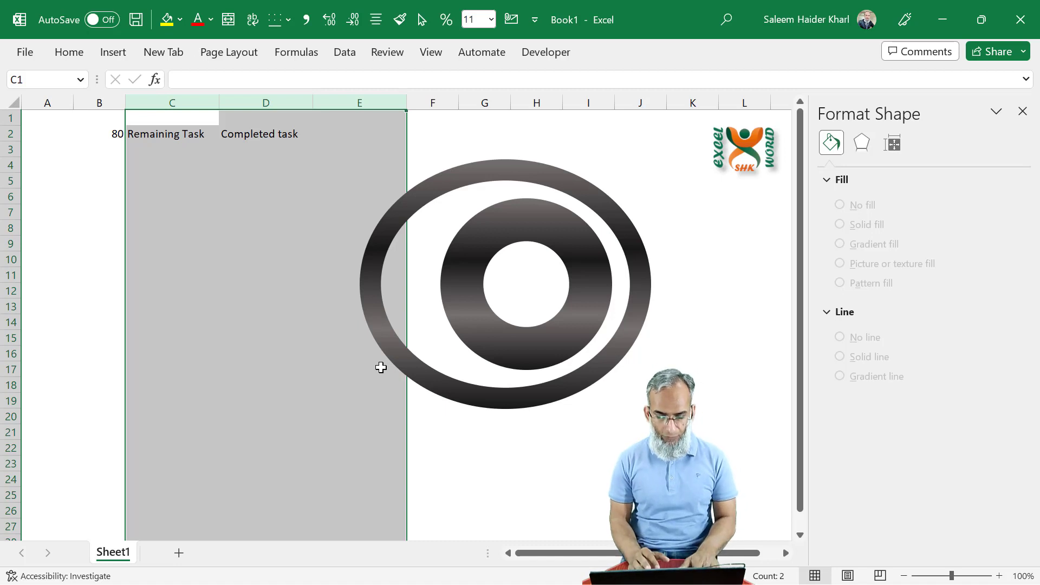
{"action": "key", "text": "ctrl+z"}
Lock the outer ring's aspect ratio and set its property to Don't move or size with cells.
{"action": "left_click", "coordinate": [319, 370]}
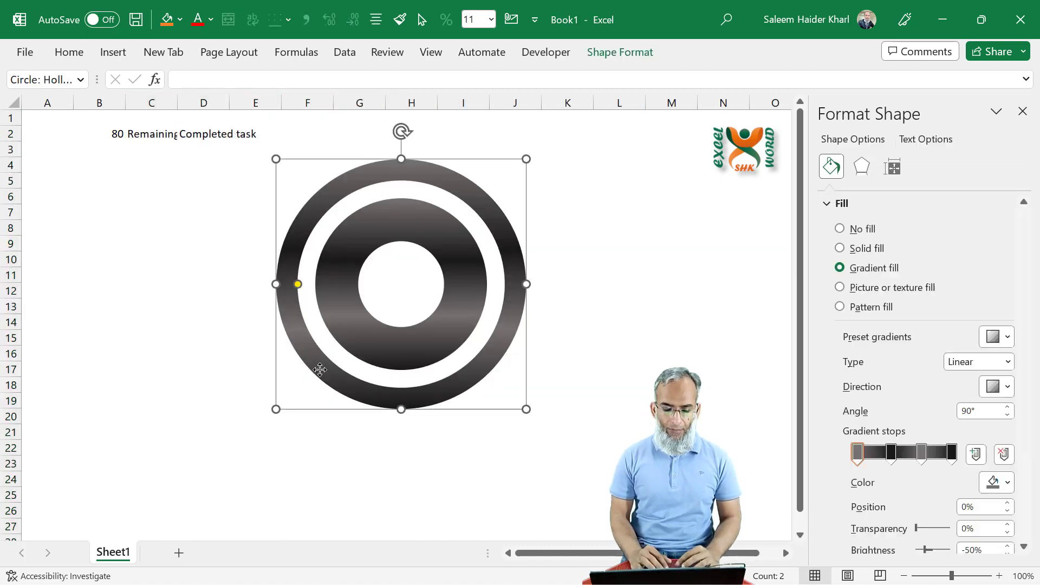
{"action": "right_click", "coordinate": [319, 370]}
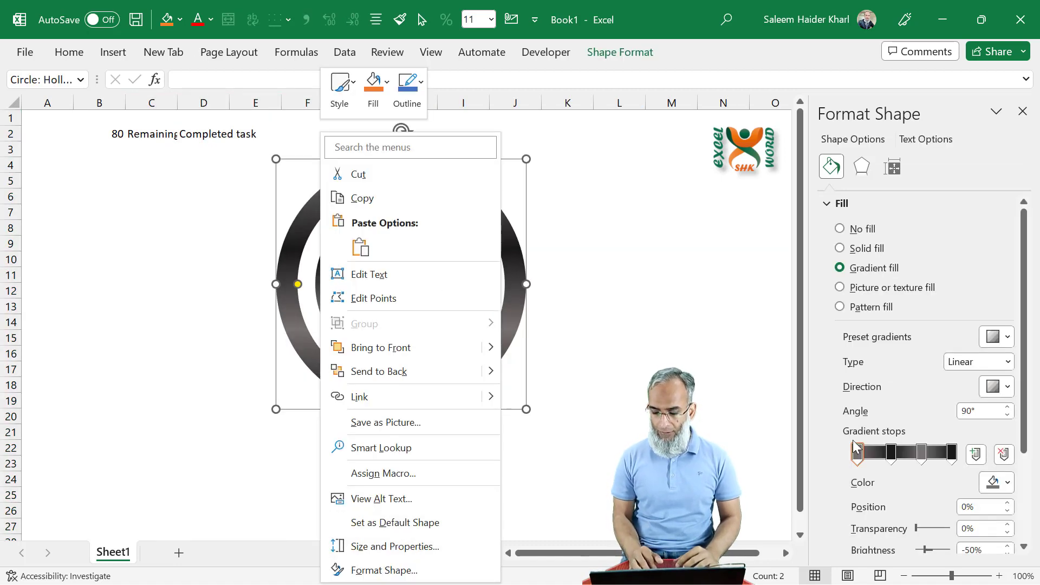
{"action": "left_click", "coordinate": [893, 168]}
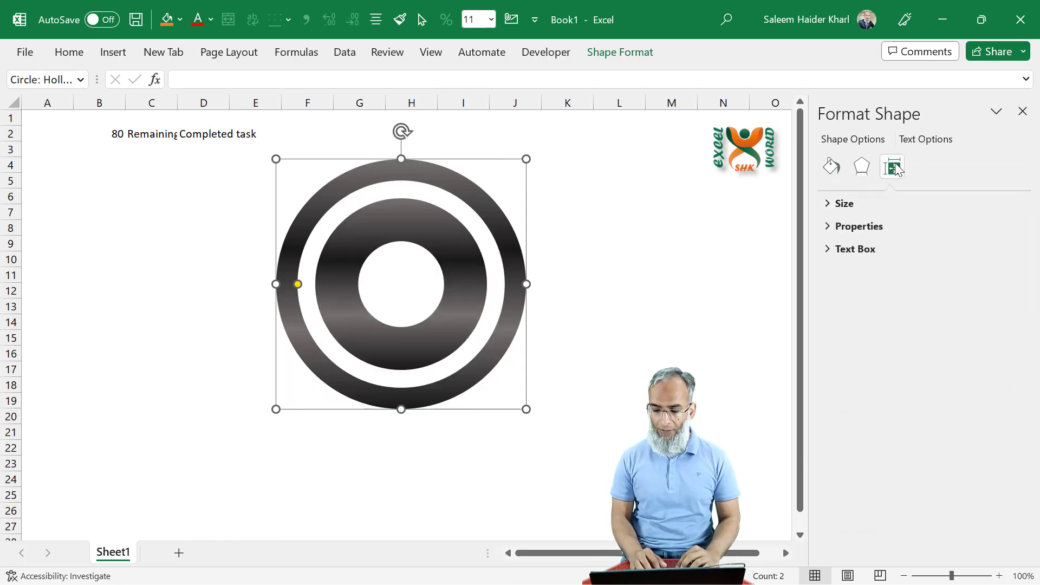
{"action": "left_click", "coordinate": [826, 205]}
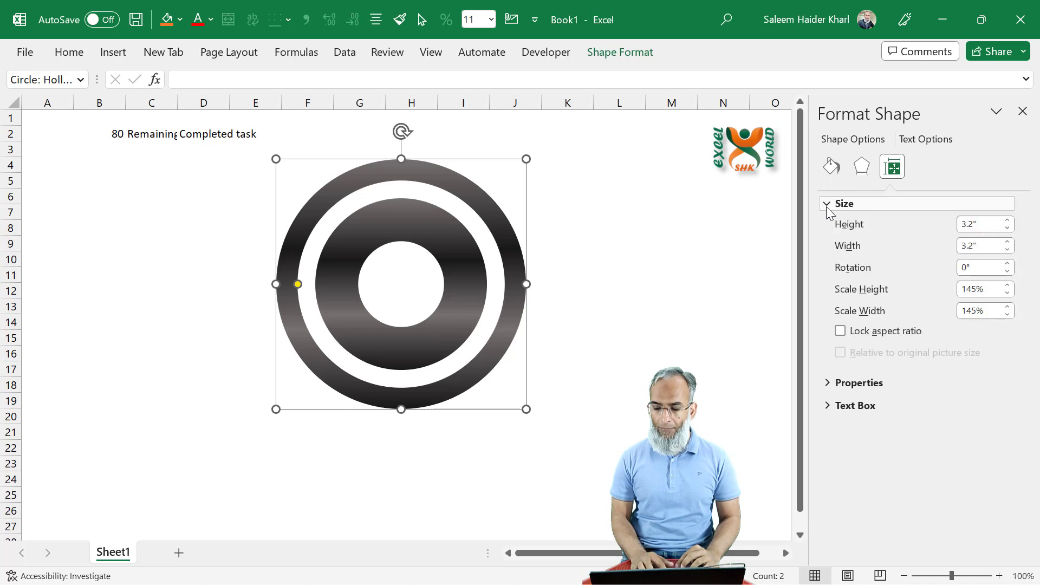
{"action": "left_click", "coordinate": [840, 331]}
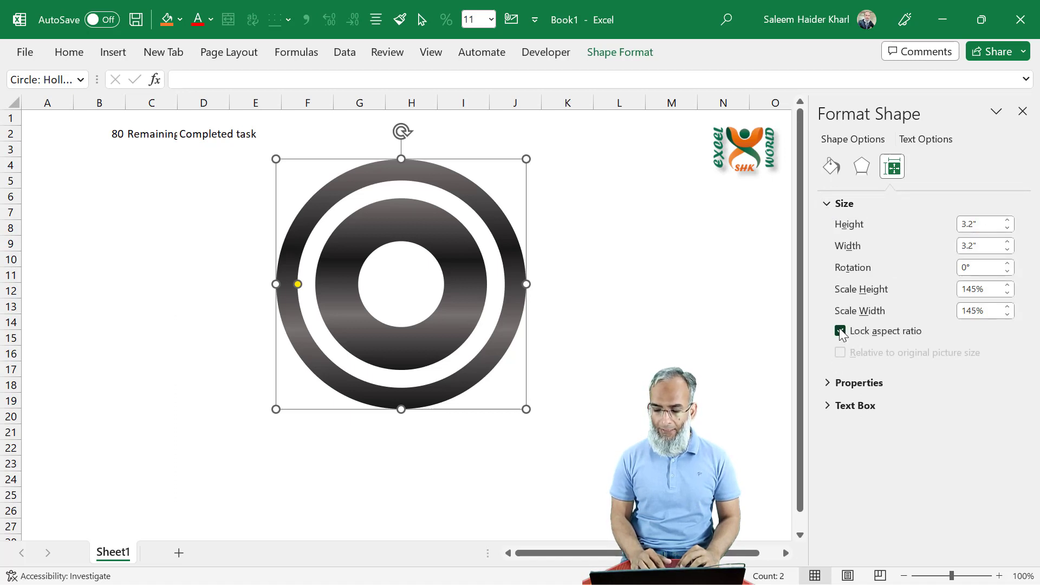
{"action": "left_click", "coordinate": [827, 384]}
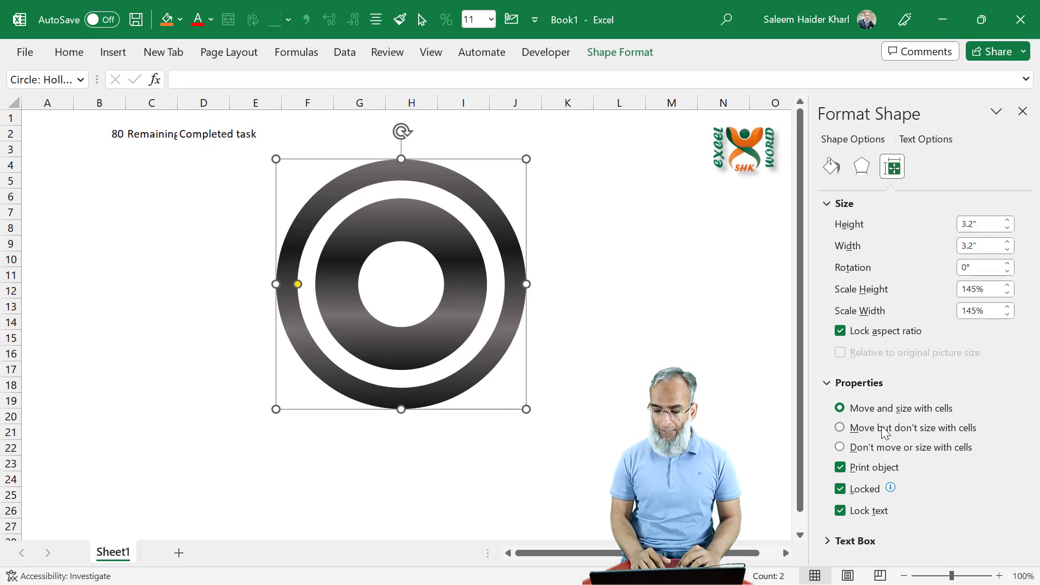
{"action": "left_click", "coordinate": [862, 449]}
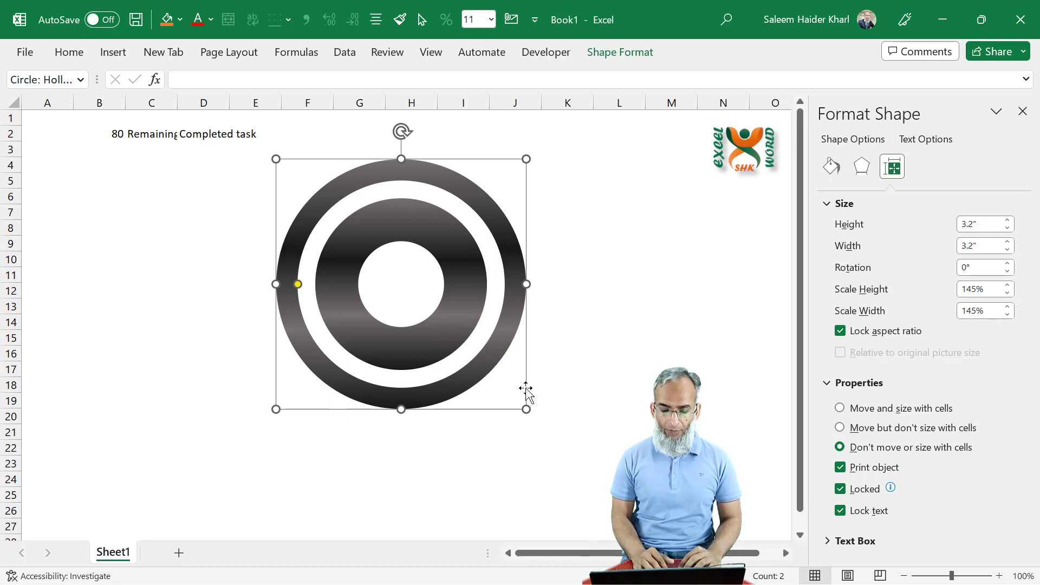
Lock the inner ring's aspect ratio, set it to Don't move or size with cells, and recenter the outer ring around it.
{"action": "left_click_drag", "start_coordinate": [527, 394], "coordinate": [401, 416]}
{"action": "left_click", "coordinate": [476, 315]}
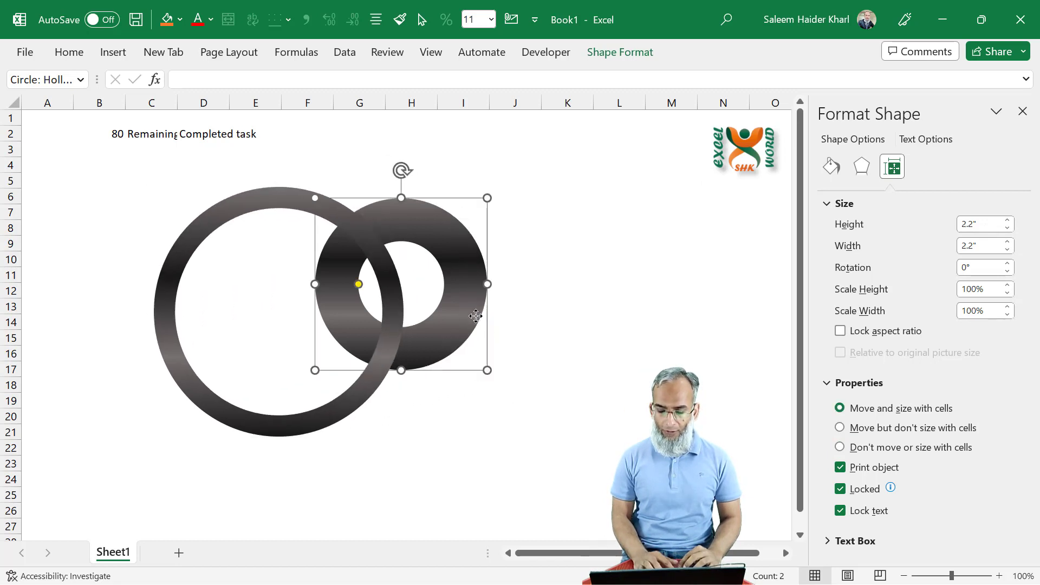
{"action": "left_click", "coordinate": [873, 449]}
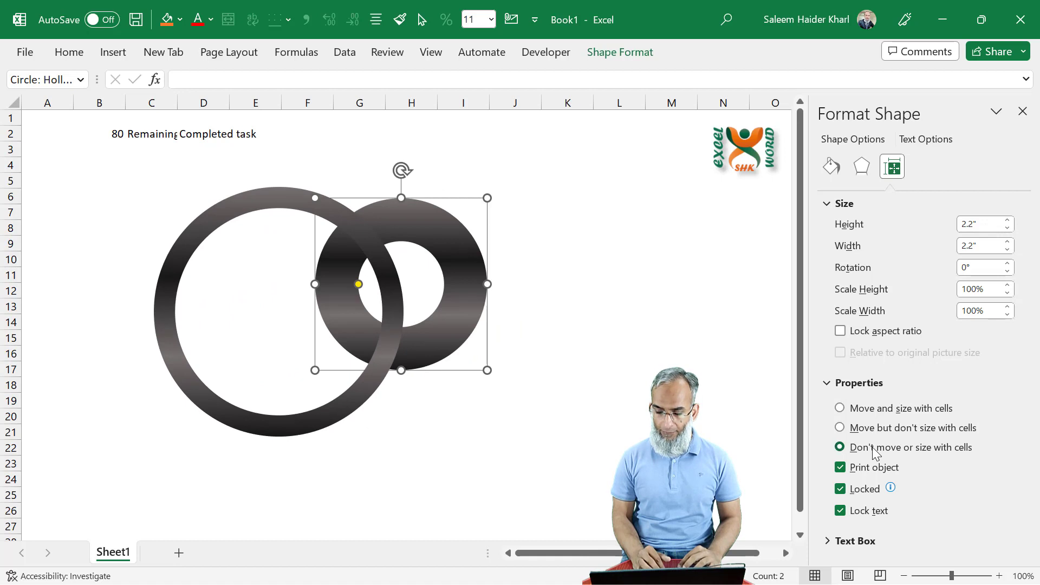
{"action": "left_click", "coordinate": [839, 331]}
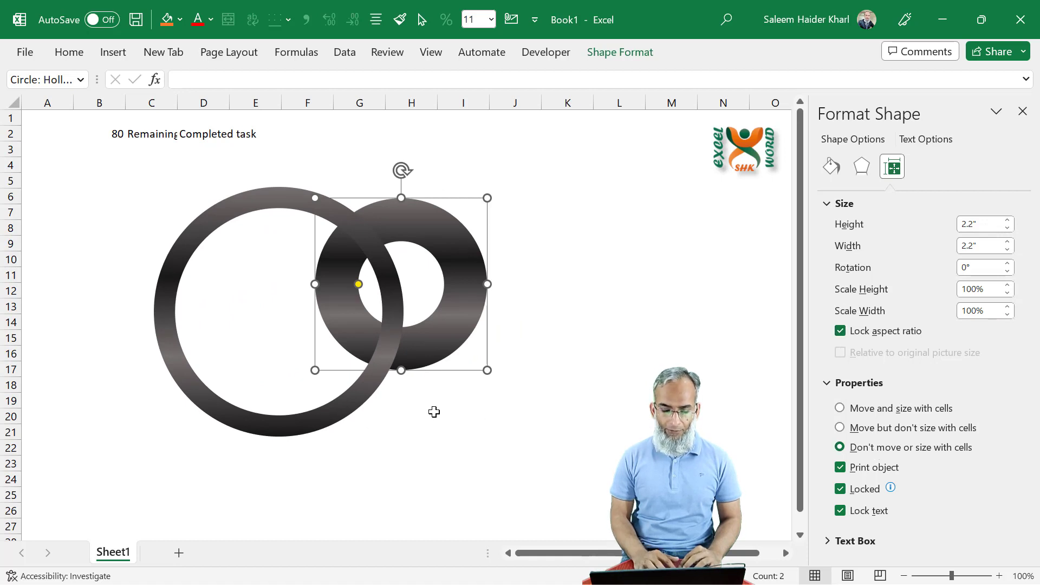
{"action": "left_click", "coordinate": [332, 412]}
{"action": "left_click_drag", "start_coordinate": [401, 413], "coordinate": [524, 388]}
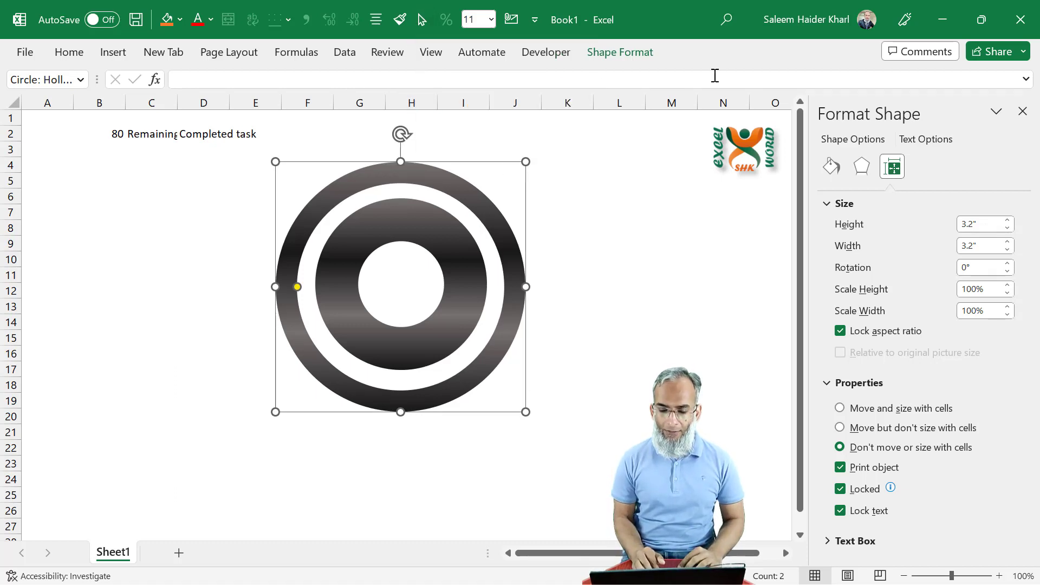
Open the ribbon customization options and list All Commands as the available commands.
{"action": "left_click", "coordinate": [482, 54]}
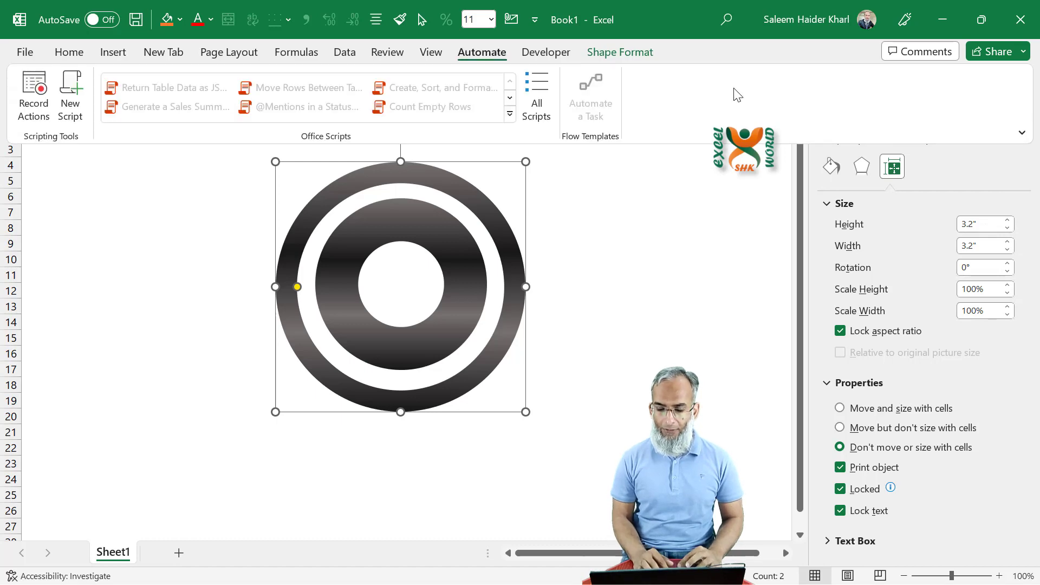
{"action": "right_click", "coordinate": [764, 96]}
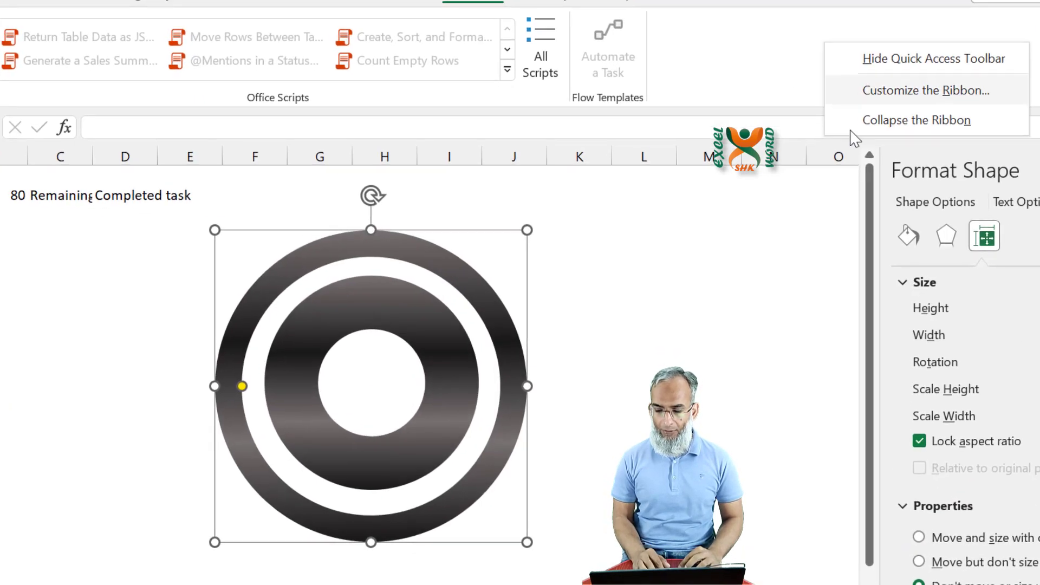
{"action": "left_click", "coordinate": [911, 102]}
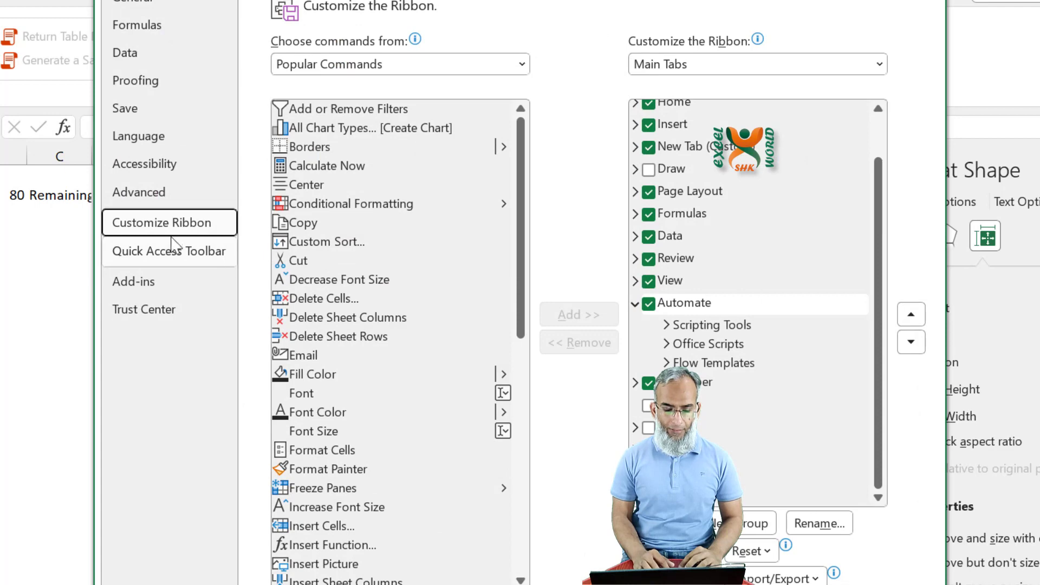
{"action": "left_click", "coordinate": [521, 64]}
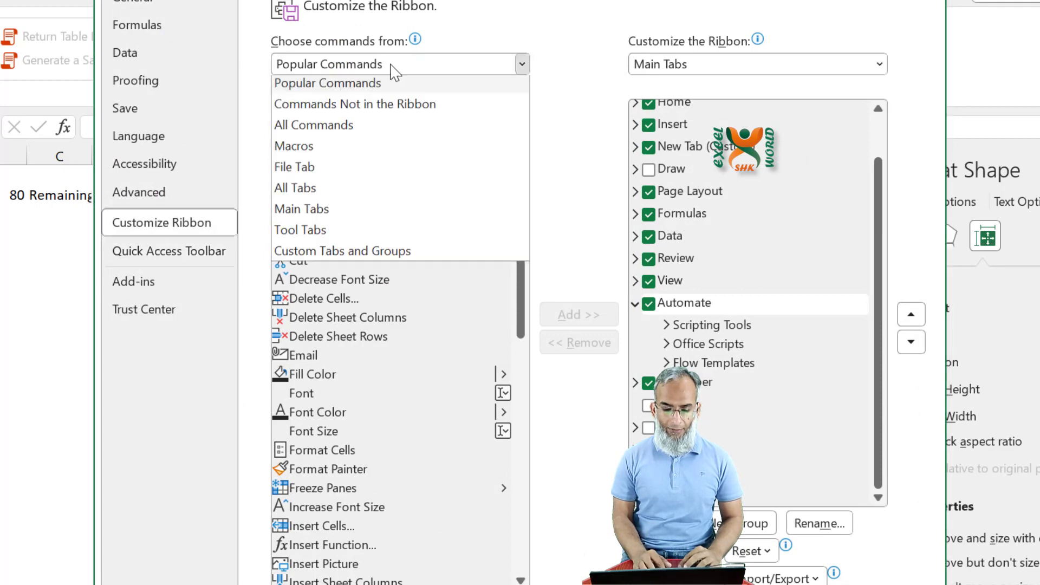
{"action": "left_click", "coordinate": [344, 131]}
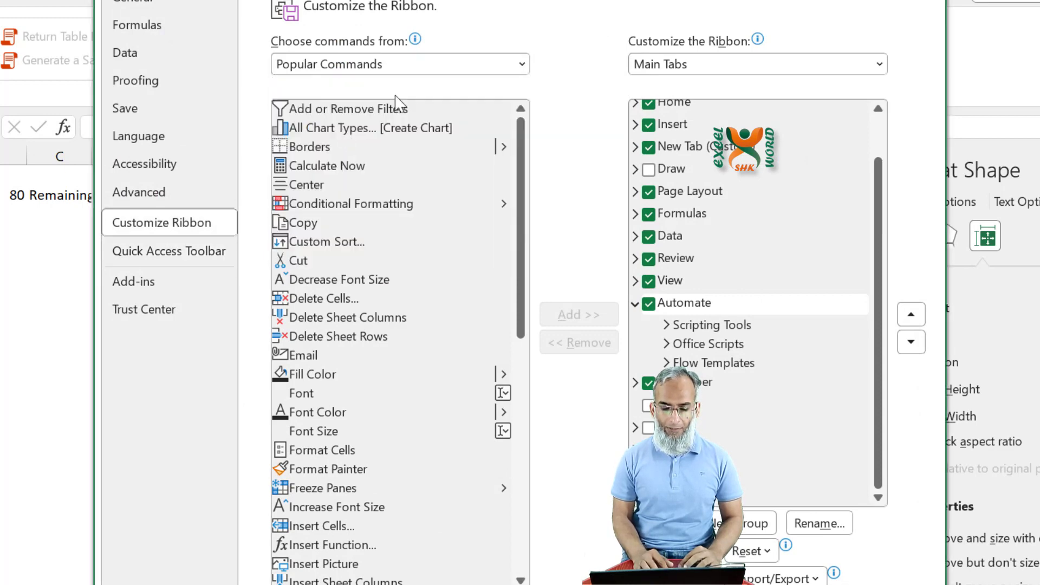
Locate the Select Objects command in the list of all commands and close the options without adding it.
{"action": "left_click", "coordinate": [304, 337]}
{"action": "key", "text": "s"}
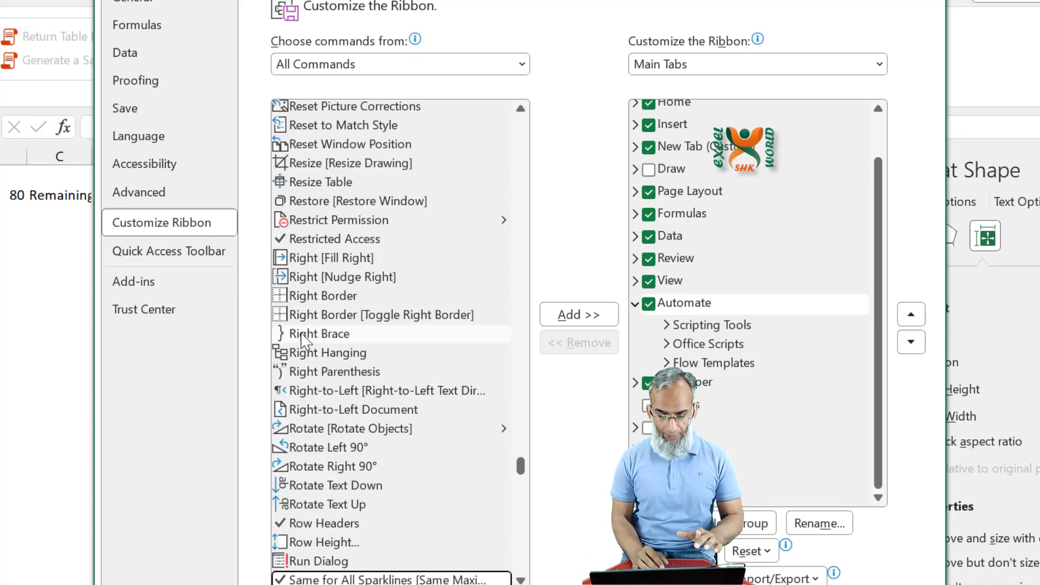
{"action": "key", "text": "Down"}
{"action": "key", "text": "Down"}
{"action": "key", "text": "Down"}
{"action": "key", "text": "Down"}
{"action": "key", "text": "Down"}
{"action": "key", "text": "Down"}
{"action": "key", "text": "Down"}
{"action": "key", "text": "Down"}
{"action": "key", "text": "Down"}
{"action": "key", "text": "Down"}
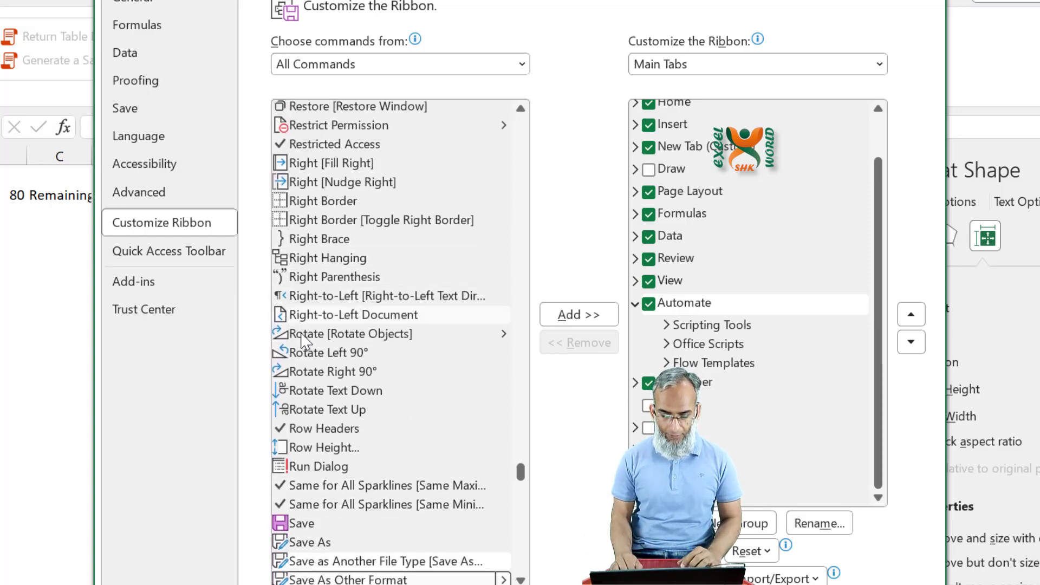
{"action": "key", "text": "Down"}
{"action": "key", "text": "Down"}
{"action": "key", "text": "Down"}
{"action": "key", "text": "Down"}
{"action": "key", "text": "Down"}
{"action": "key", "text": "Down"}
{"action": "key", "text": "Down"}
{"action": "key", "text": "Down"}
{"action": "key", "text": "Down"}
{"action": "key", "text": "Down"}
{"action": "key", "text": "Down"}
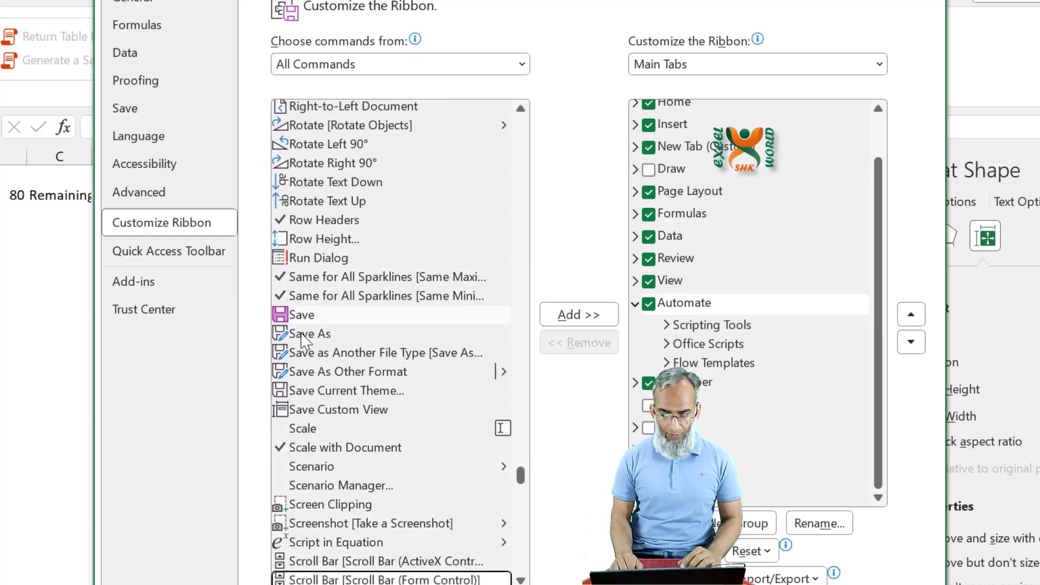
{"action": "key", "text": "Down"}
{"action": "key", "text": "Up"}
{"action": "key", "text": "Up"}
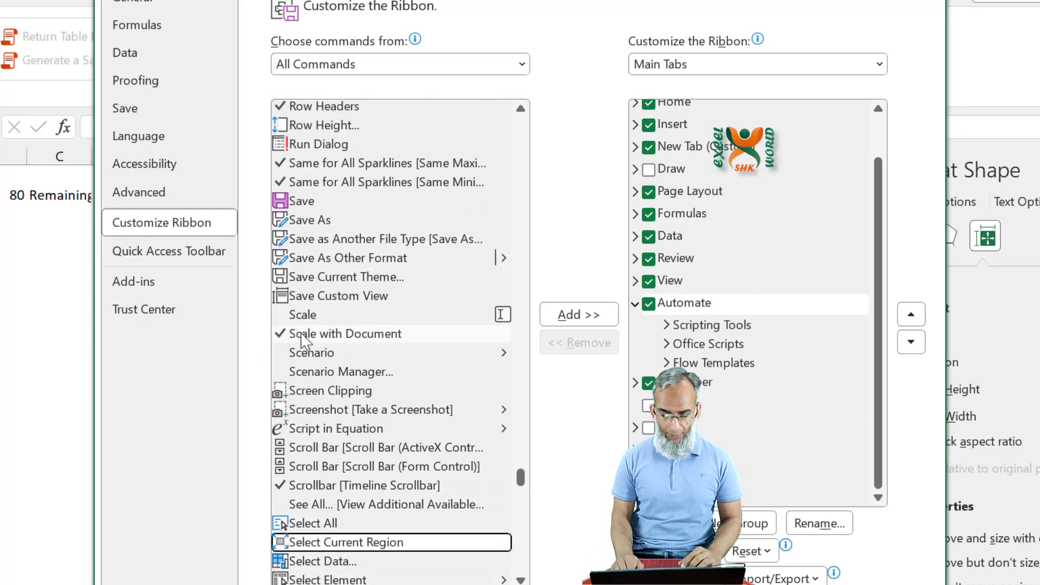
{"action": "key", "text": "Up"}
{"action": "key", "text": "Down"}
{"action": "key", "text": "Down"}
{"action": "key", "text": "Down"}
{"action": "key", "text": "Down"}
{"action": "key", "text": "Down"}
{"action": "key", "text": "Down"}
{"action": "key", "text": "Down"}
{"action": "key", "text": "Down"}
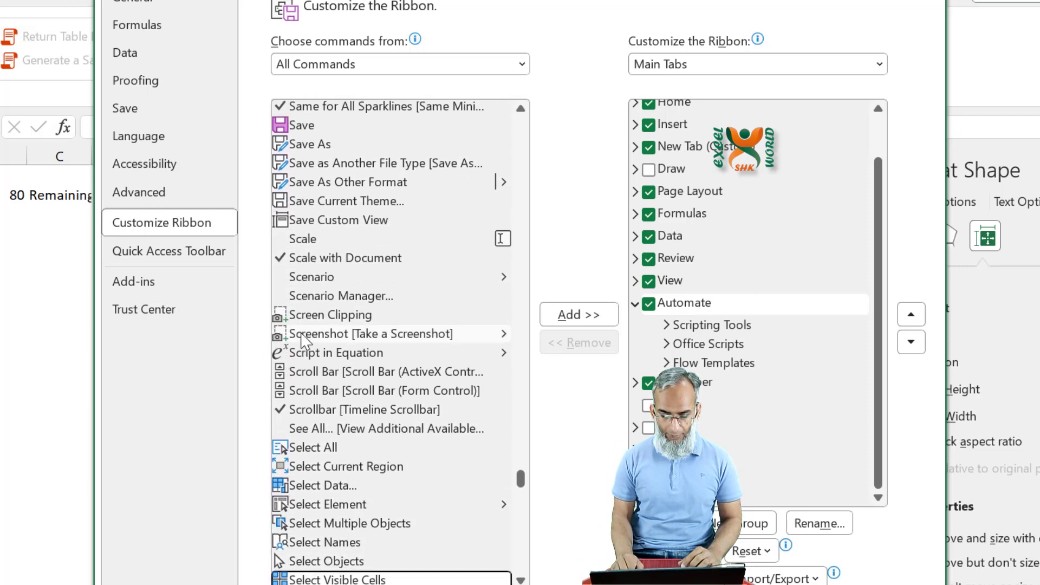
{"action": "key", "text": "Up"}
{"action": "key", "text": "Up"}
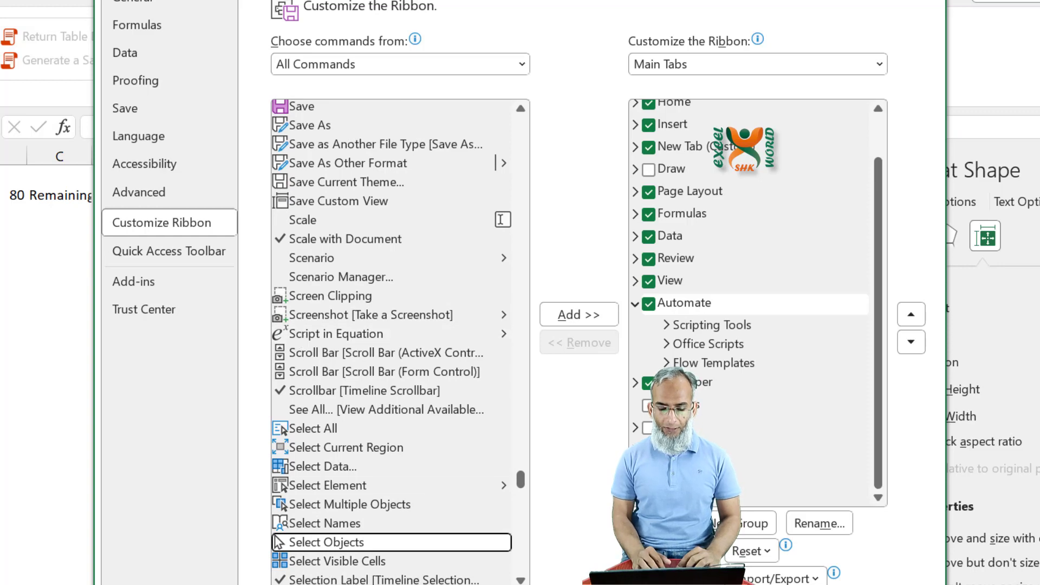
{"action": "scroll", "coordinate": [351, 539], "scroll_direction": "down", "scroll_amount": 1}
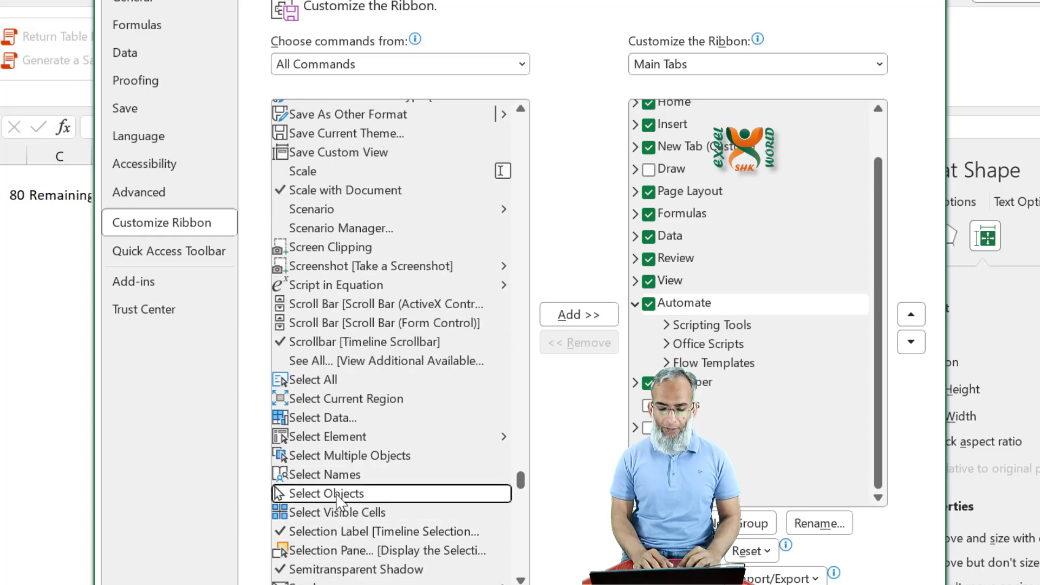
{"action": "key", "text": "Escape"}
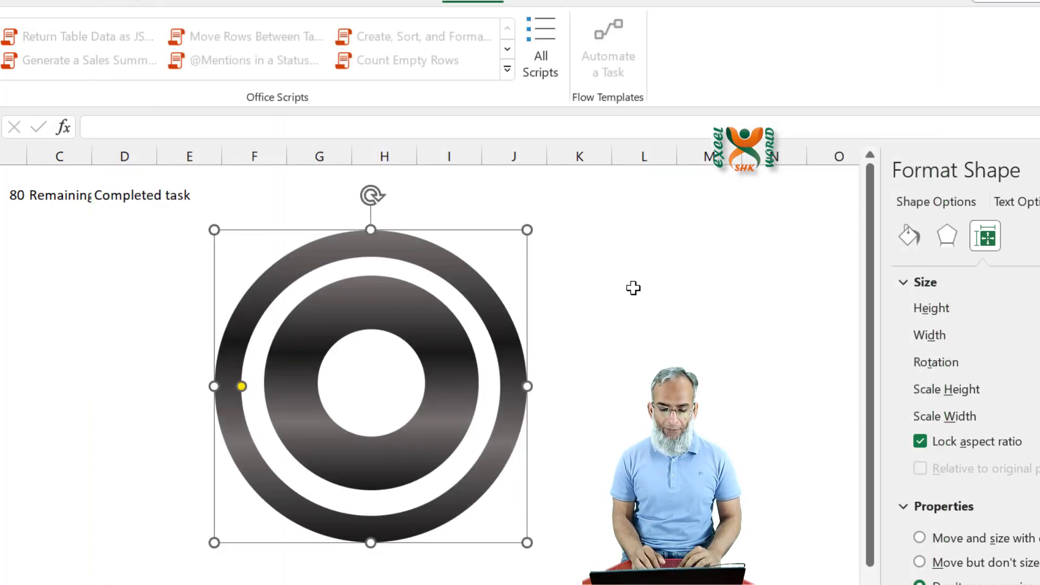
Widen columns C and D to fit their labels, and enter =B2/100 in D3 under Completed task.
{"action": "left_click", "coordinate": [632, 288]}
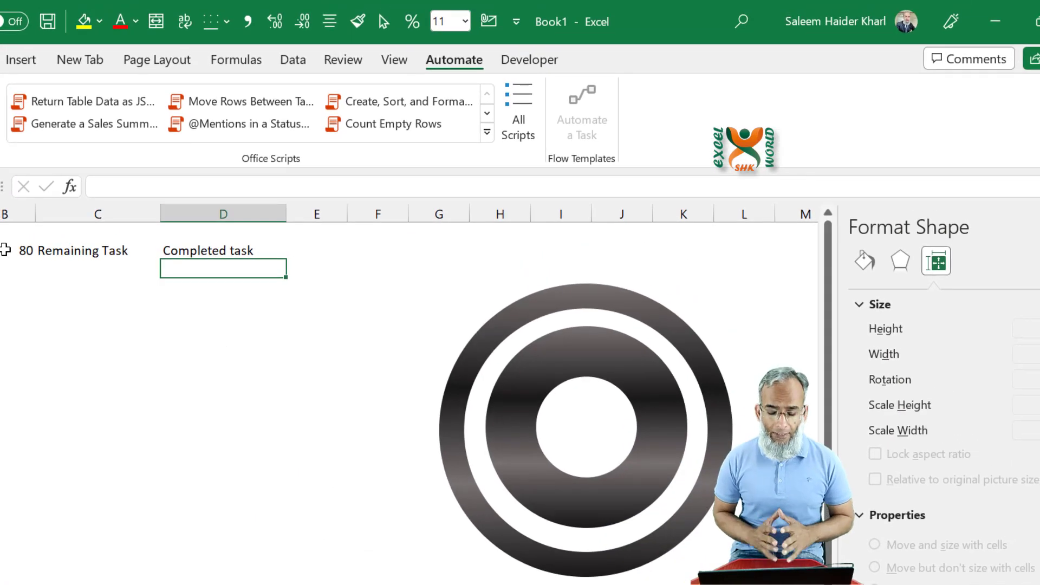
{"action": "type", "text": "="}
{"action": "left_click", "coordinate": [11, 252]}
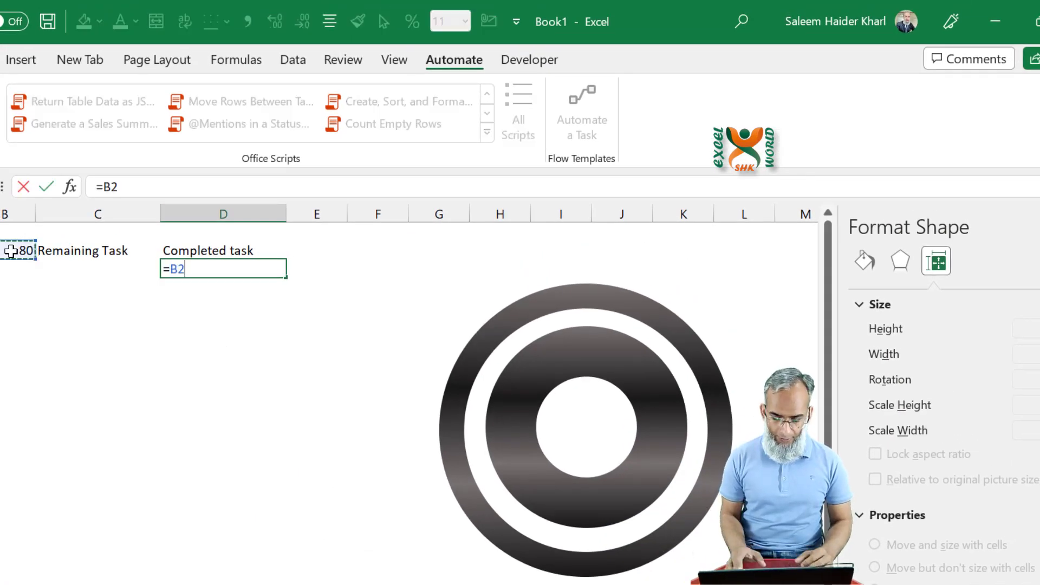
{"action": "type", "text": "/100"}
{"action": "key", "text": "Return"}
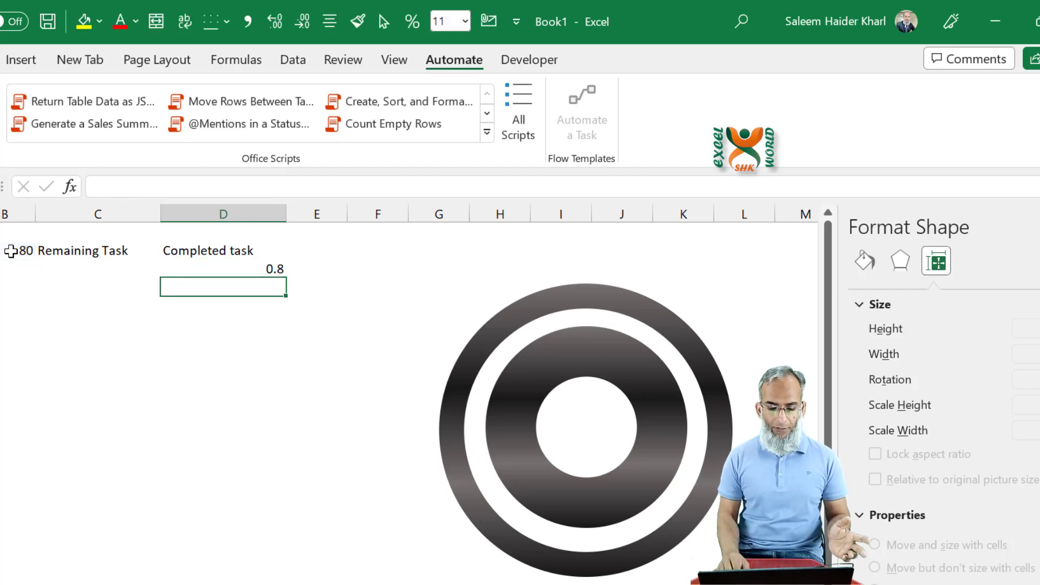
Calculate the remaining share in C3 with the formula =1-D3.
{"action": "key", "text": "Left"}
{"action": "key", "text": "Up"}
{"action": "type", "text": "="}
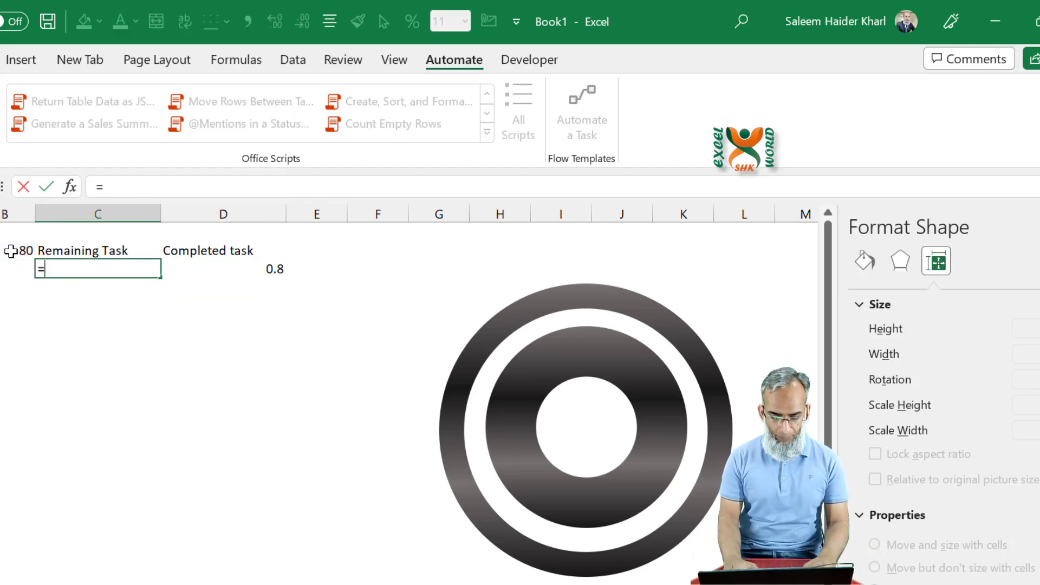
{"action": "type", "text": "1-"}
{"action": "left_click", "coordinate": [263, 266]}
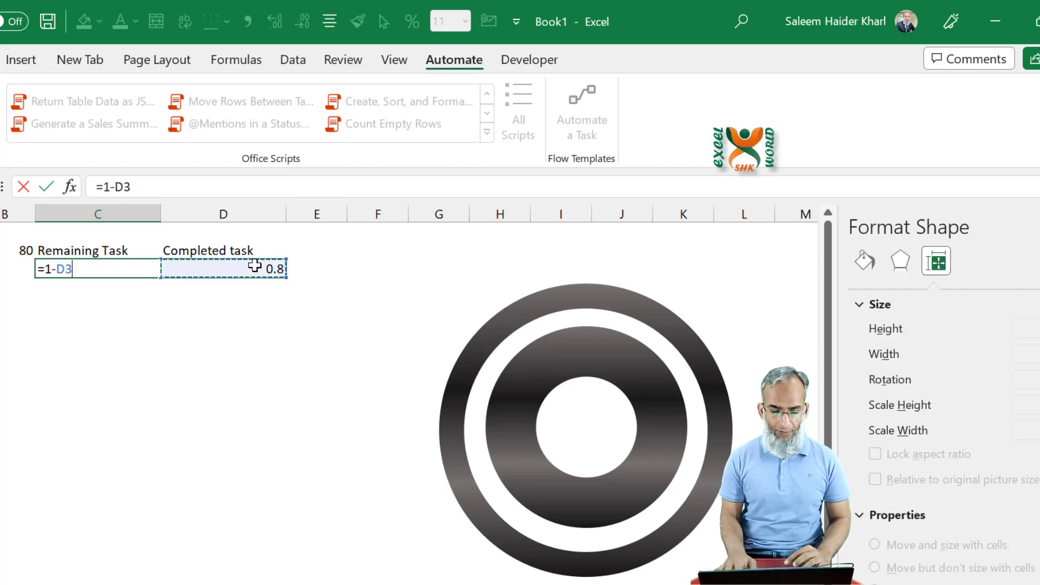
{"action": "key", "text": "Return"}
Format the remaining and completed values in C3:D3 as percentages.
{"action": "key", "text": "Up"}
{"action": "key", "text": "shift+Right"}
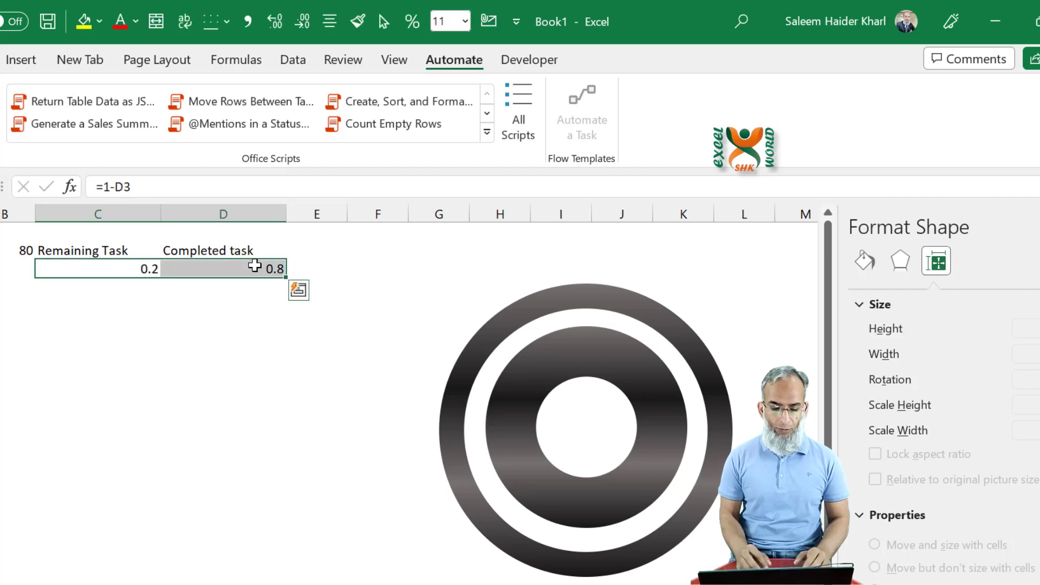
{"action": "left_click", "coordinate": [412, 23]}
{"action": "left_click", "coordinate": [90, 319]}
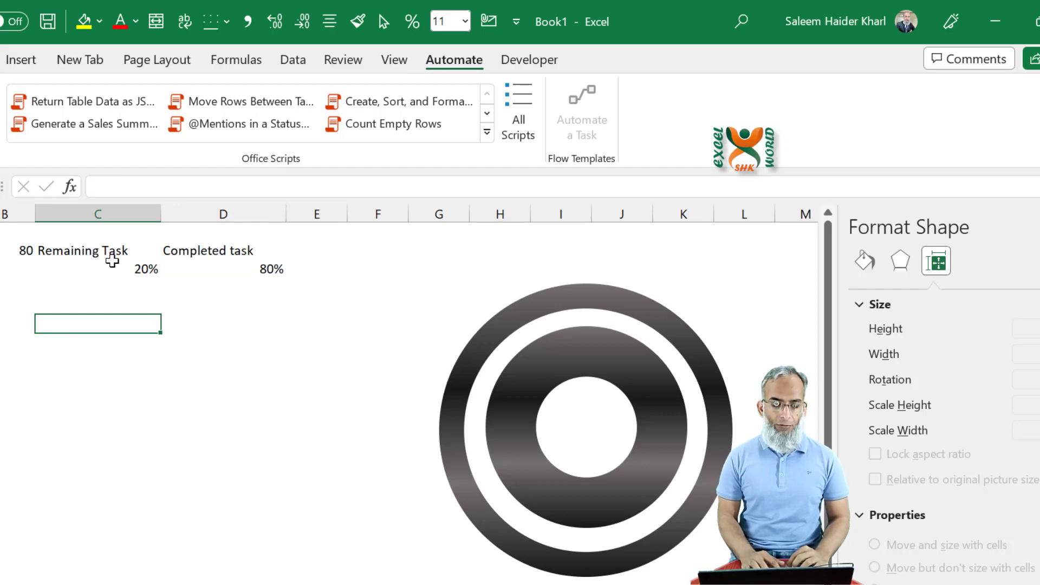
Insert a doughnut chart from the remaining and completed task labels and percentages in C2:D3.
{"action": "left_click_drag", "start_coordinate": [112, 262], "coordinate": [213, 260]}
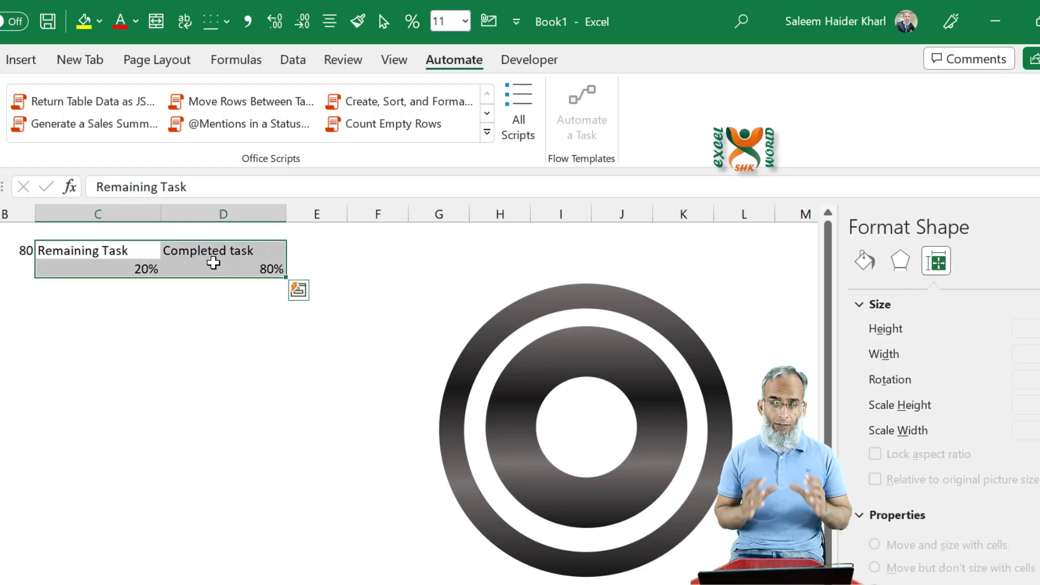
{"action": "left_click", "coordinate": [26, 64]}
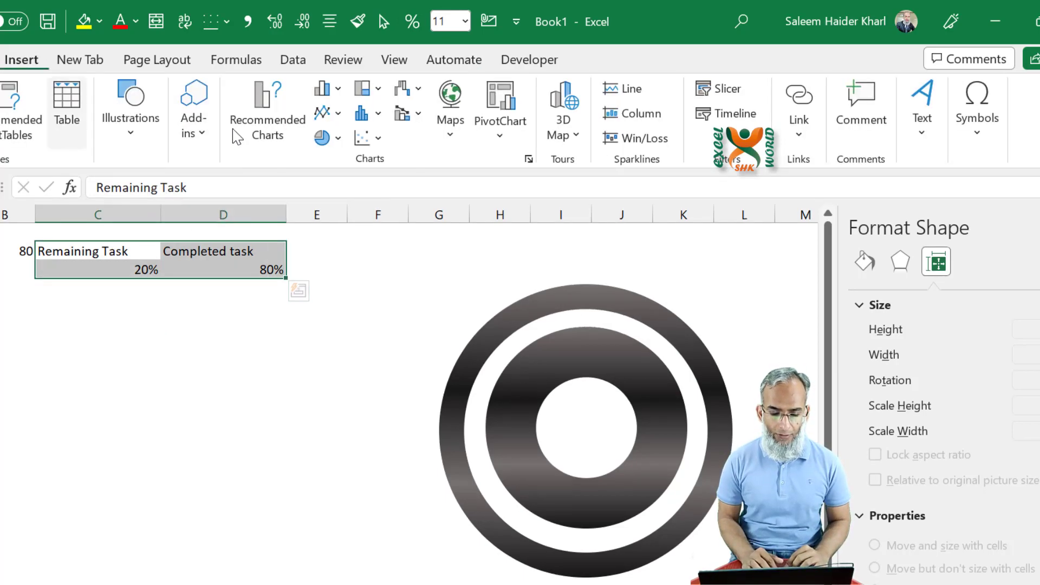
{"action": "left_click", "coordinate": [338, 142]}
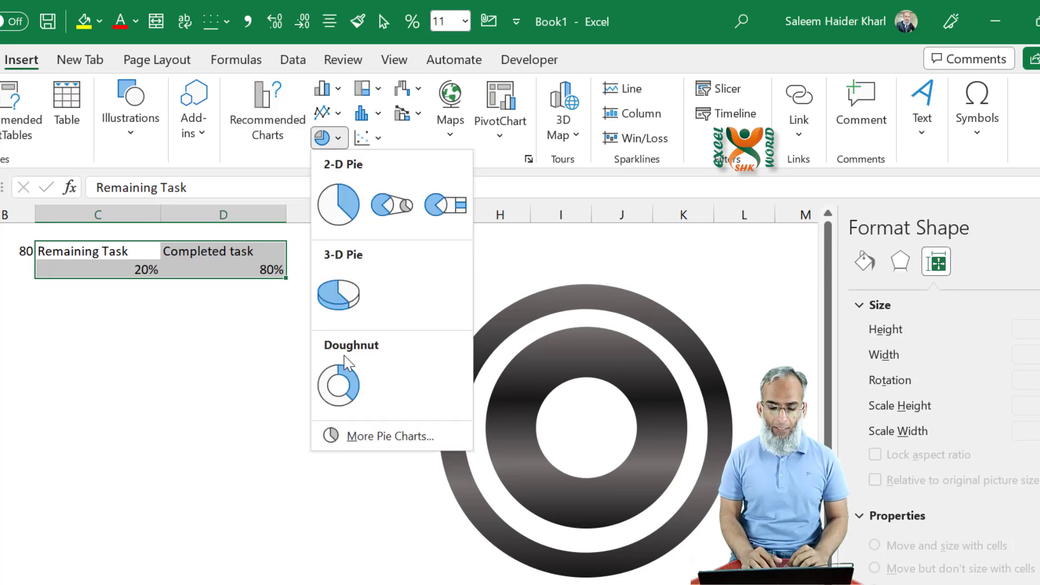
{"action": "left_click", "coordinate": [353, 392]}
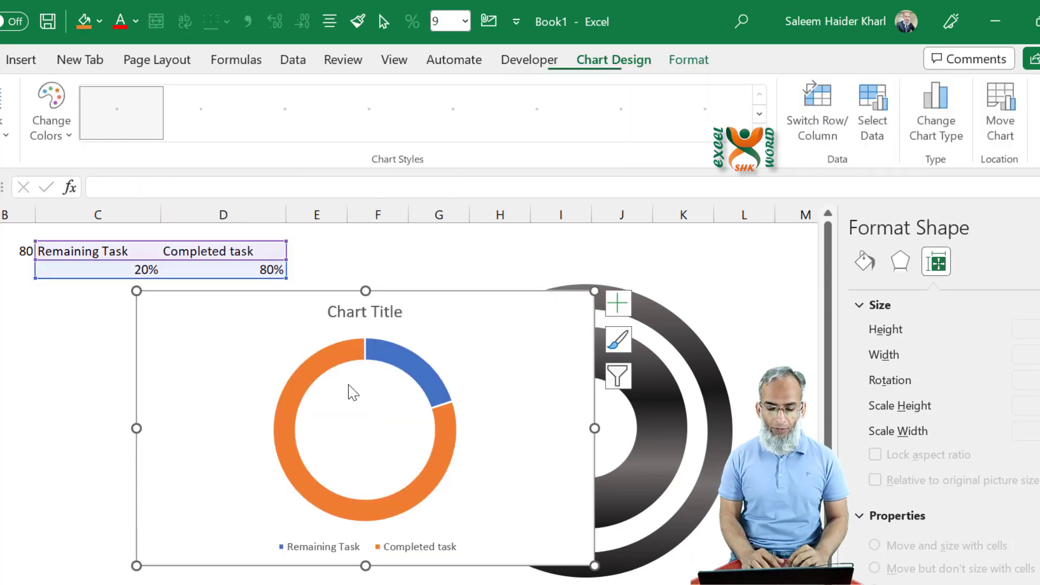
Remove the title and the legend from the doughnut chart.
{"action": "left_click", "coordinate": [618, 302]}
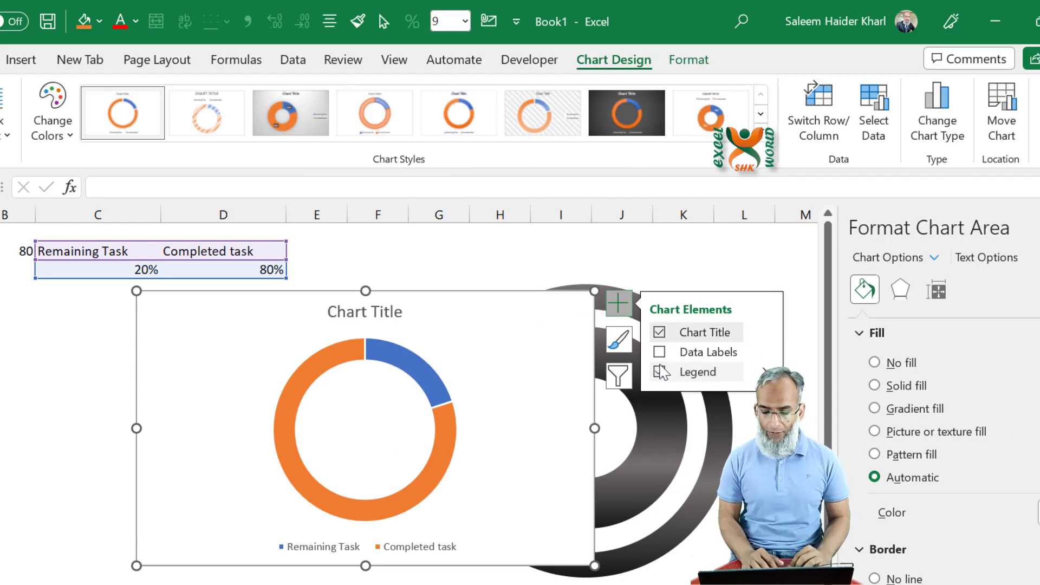
{"action": "left_click", "coordinate": [659, 333]}
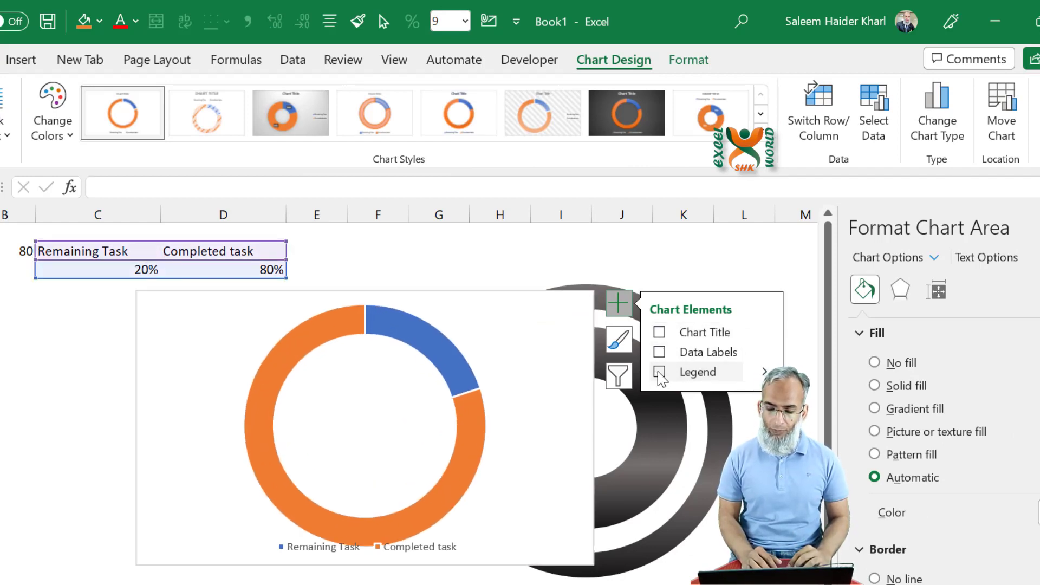
{"action": "left_click", "coordinate": [660, 372]}
Resize the doughnut chart to 2.6" high by 2.6" wide and remove the chart area's fill.
{"action": "left_click_drag", "start_coordinate": [594, 428], "coordinate": [448, 453]}
{"action": "left_click", "coordinate": [688, 60]}
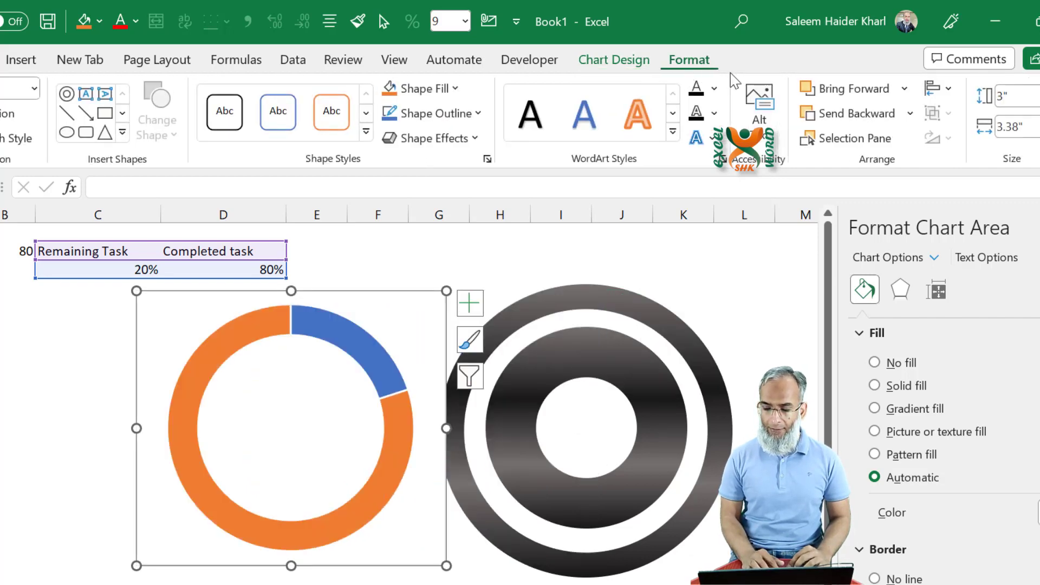
{"action": "left_click", "coordinate": [1038, 100]}
{"action": "left_click", "coordinate": [1039, 100]}
{"action": "left_click", "coordinate": [1039, 100]}
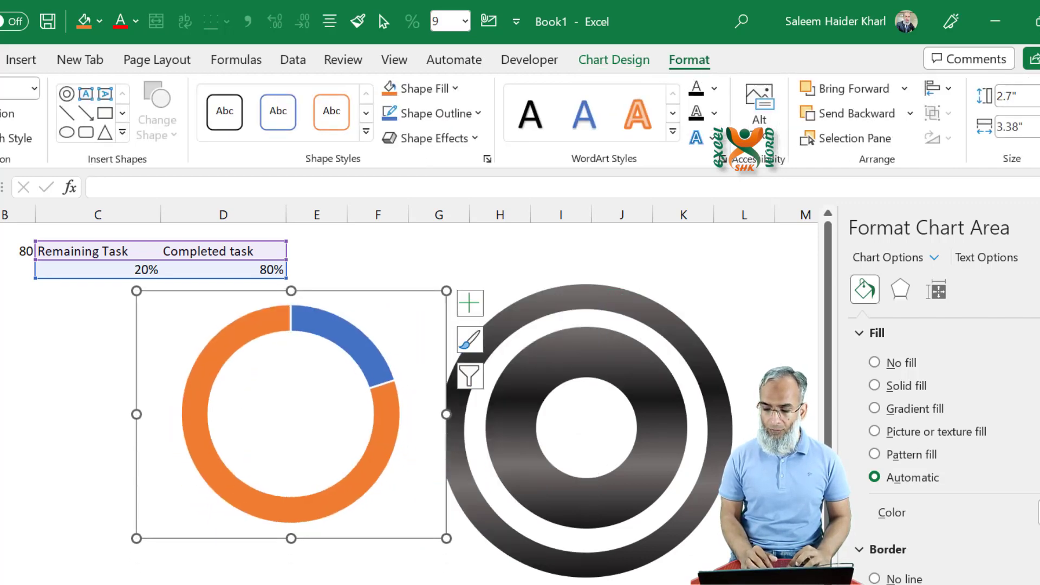
{"action": "left_click", "coordinate": [1039, 101]}
{"action": "left_click", "coordinate": [1038, 131]}
{"action": "left_click", "coordinate": [1038, 131]}
{"action": "left_click", "coordinate": [1039, 131]}
{"action": "left_click", "coordinate": [1039, 131]}
{"action": "left_click", "coordinate": [1039, 132]}
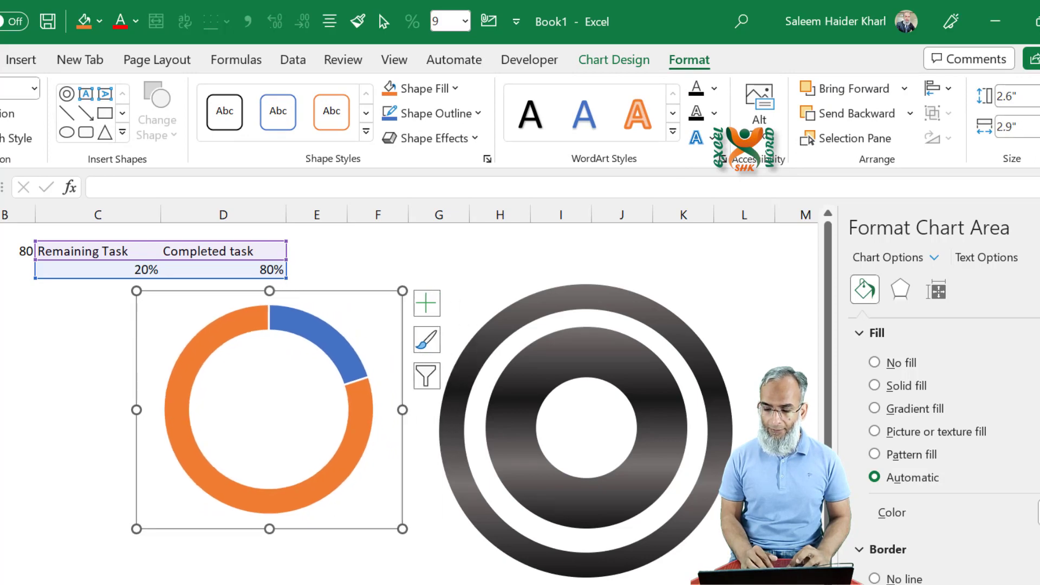
{"action": "left_click", "coordinate": [1038, 131]}
{"action": "left_click", "coordinate": [1038, 131]}
{"action": "left_click", "coordinate": [1038, 131]}
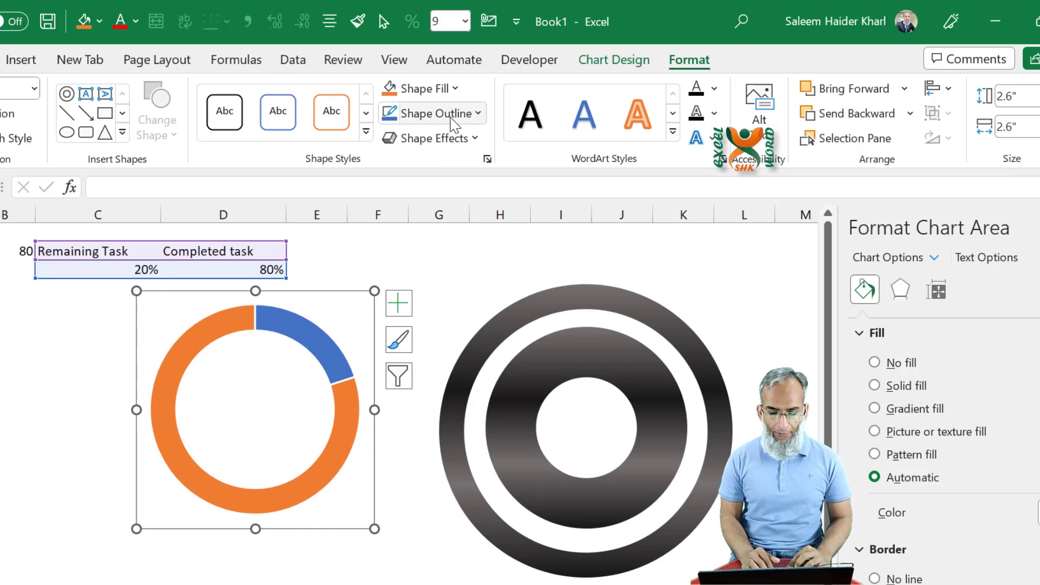
{"action": "left_click", "coordinate": [442, 88]}
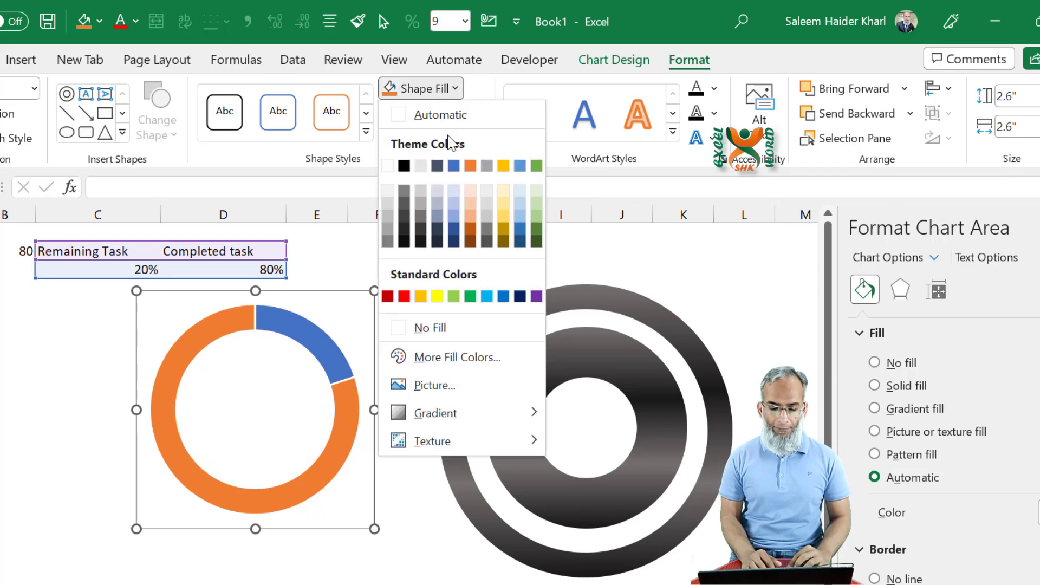
{"action": "left_click", "coordinate": [418, 328]}
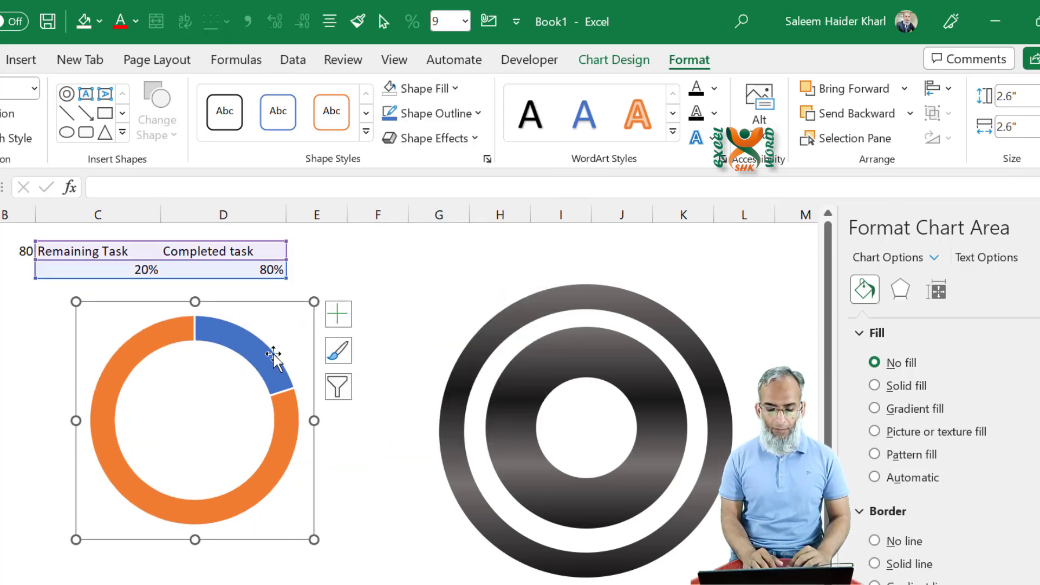
Remove the fill and outline of the blue Remaining Task slice, and move the chart so it partly overlaps the dark rings.
{"action": "left_click", "coordinate": [258, 355]}
{"action": "left_click", "coordinate": [258, 356]}
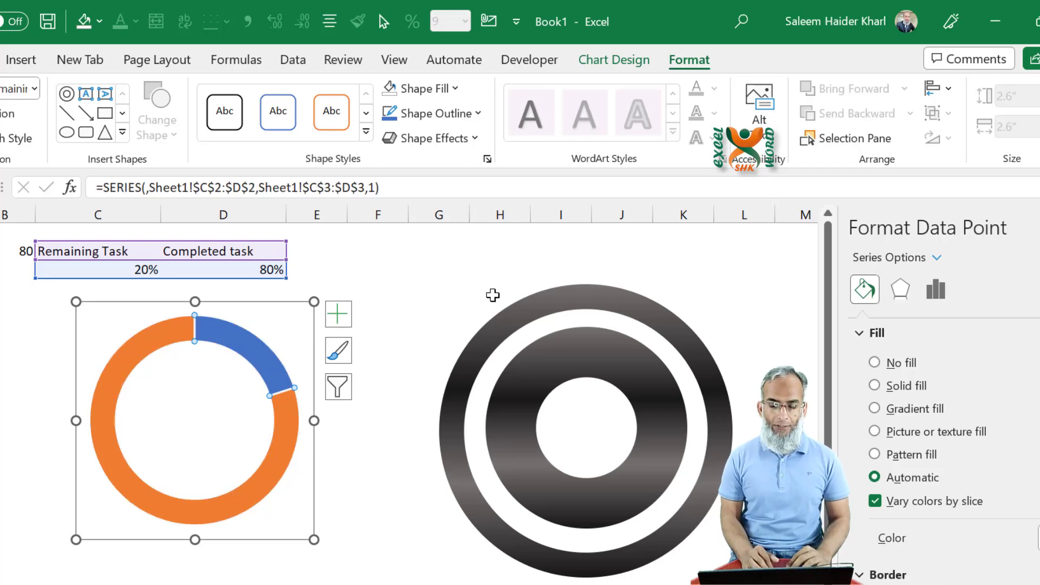
{"action": "left_click", "coordinate": [439, 113]}
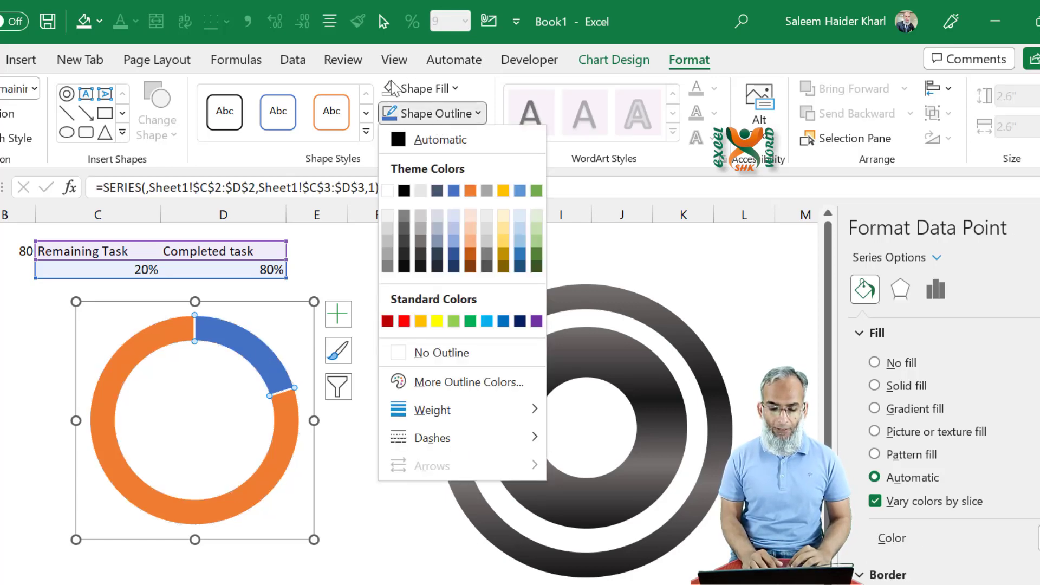
{"action": "left_click", "coordinate": [395, 89]}
{"action": "left_click", "coordinate": [452, 120]}
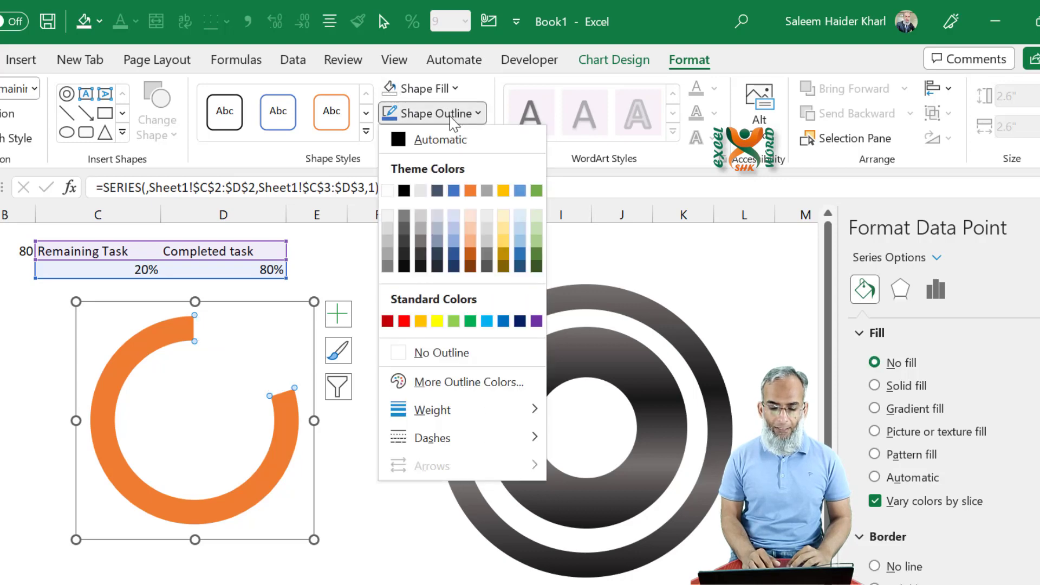
{"action": "left_click", "coordinate": [413, 351]}
{"action": "left_click_drag", "start_coordinate": [313, 514], "coordinate": [542, 510]}
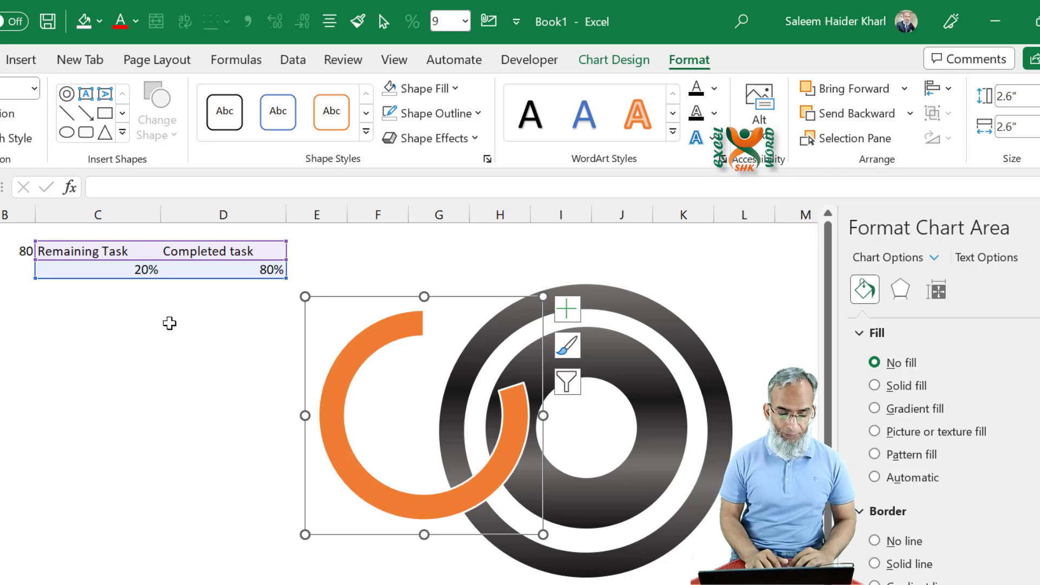
Enter the headings X and Y in C6:D6 with the values 0 and 1 beneath them.
{"action": "left_click", "coordinate": [80, 329]}
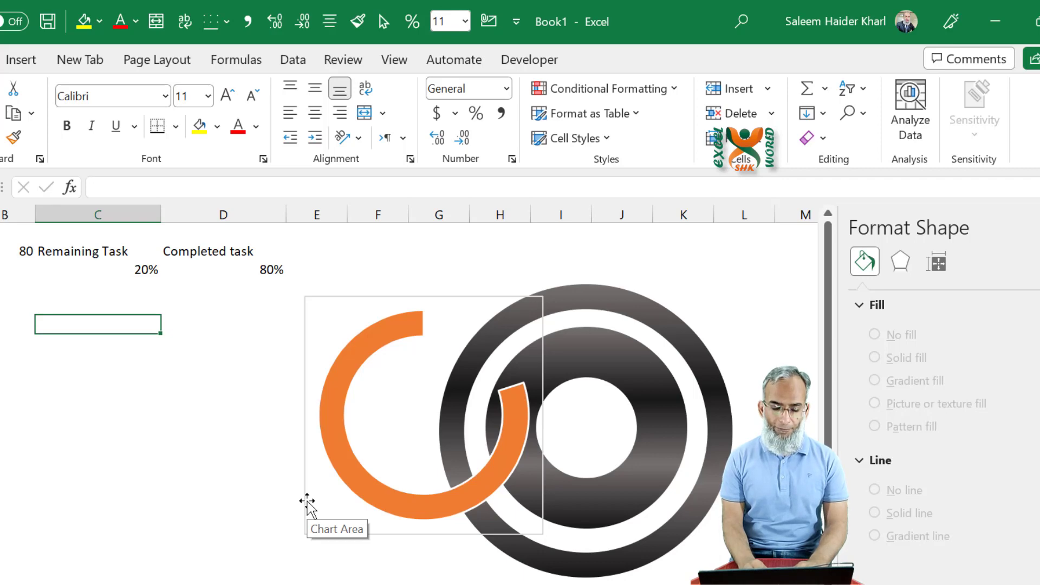
{"action": "type", "text": "X"}
{"action": "key", "text": "Tab"}
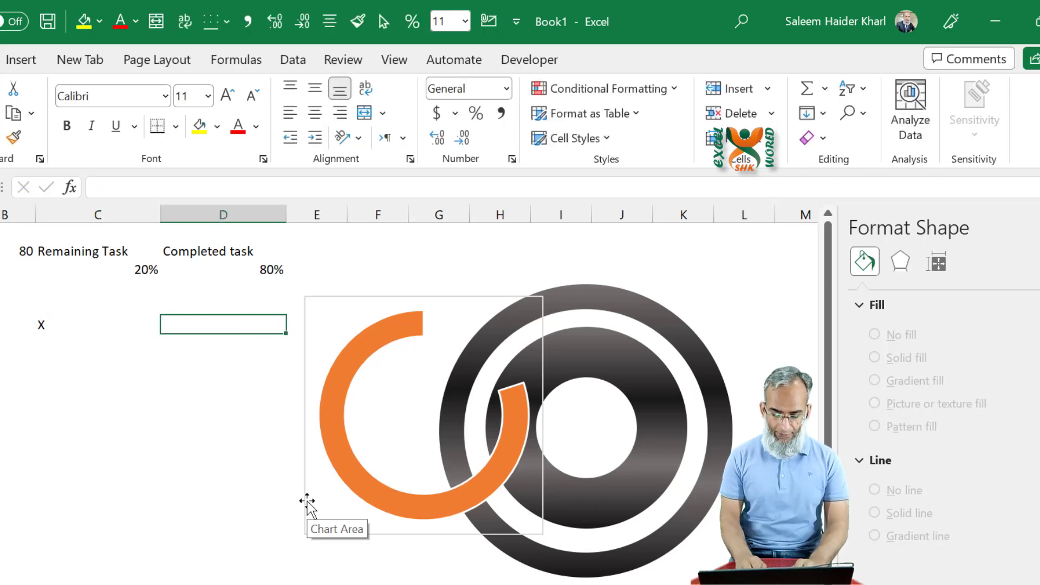
{"action": "type", "text": "Y"}
{"action": "key", "text": "Return"}
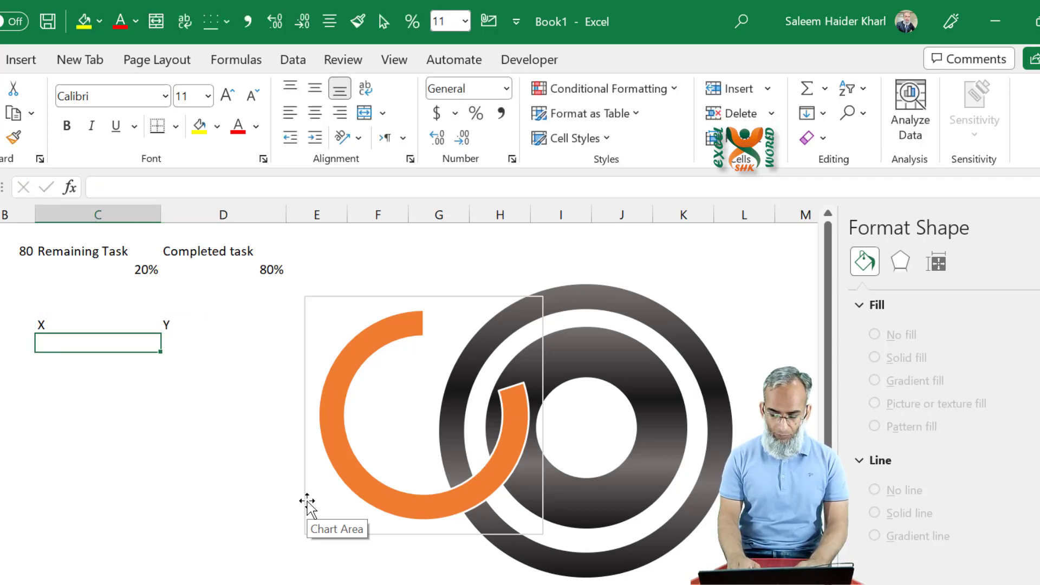
{"action": "type", "text": "0"}
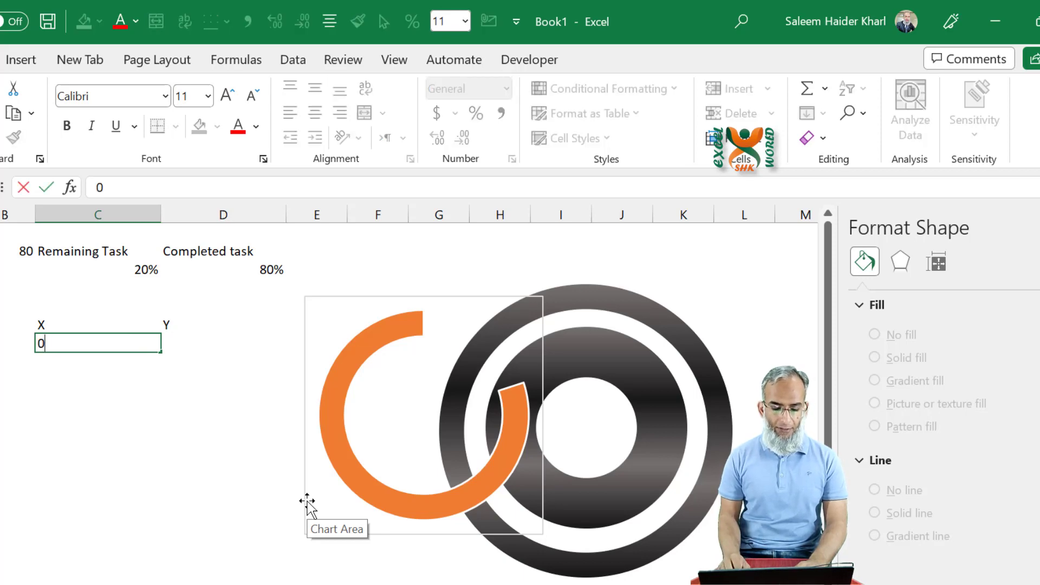
{"action": "key", "text": "Tab"}
{"action": "type", "text": "1"}
{"action": "key", "text": "Left"}
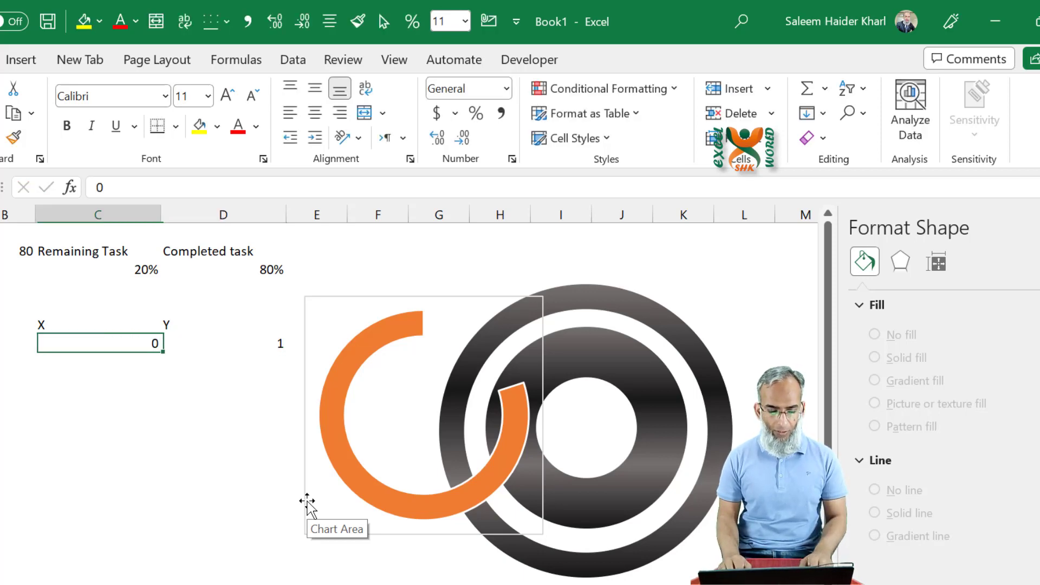
Center the contents of columns C and D horizontally.
{"action": "key", "text": "Up"}
{"action": "left_click_drag", "start_coordinate": [119, 215], "coordinate": [220, 213]}
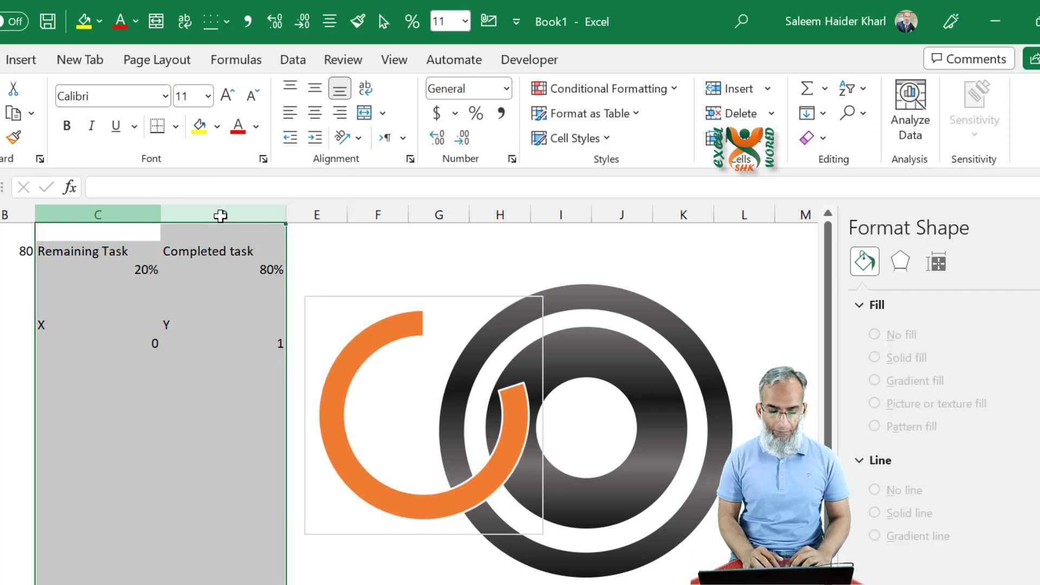
{"action": "left_click", "coordinate": [316, 113]}
Calculate the second X coordinate in C8 with the formula =SIN(C3*2*PI()).
{"action": "left_click", "coordinate": [105, 363]}
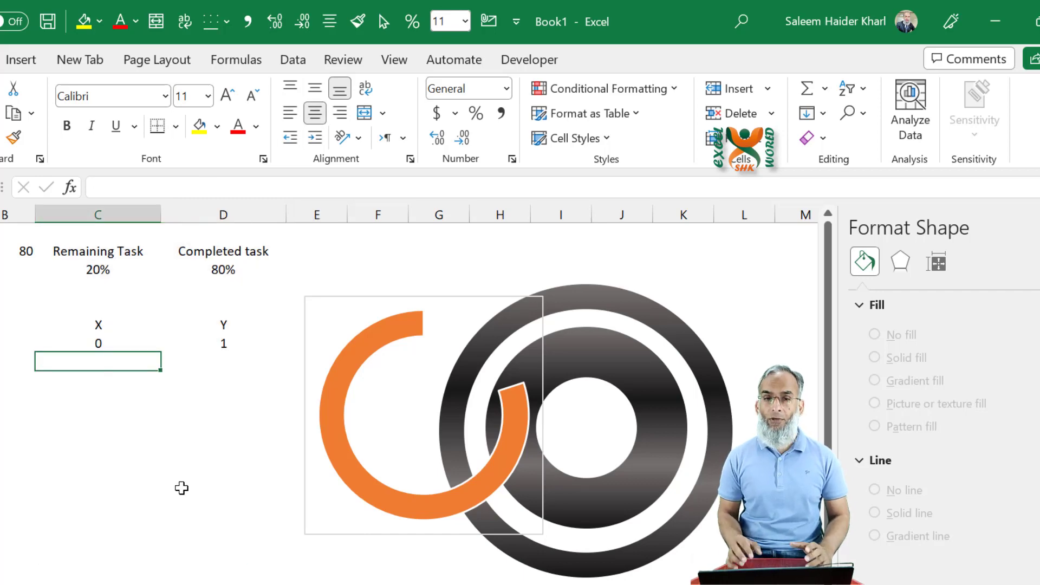
{"action": "type", "text": "="}
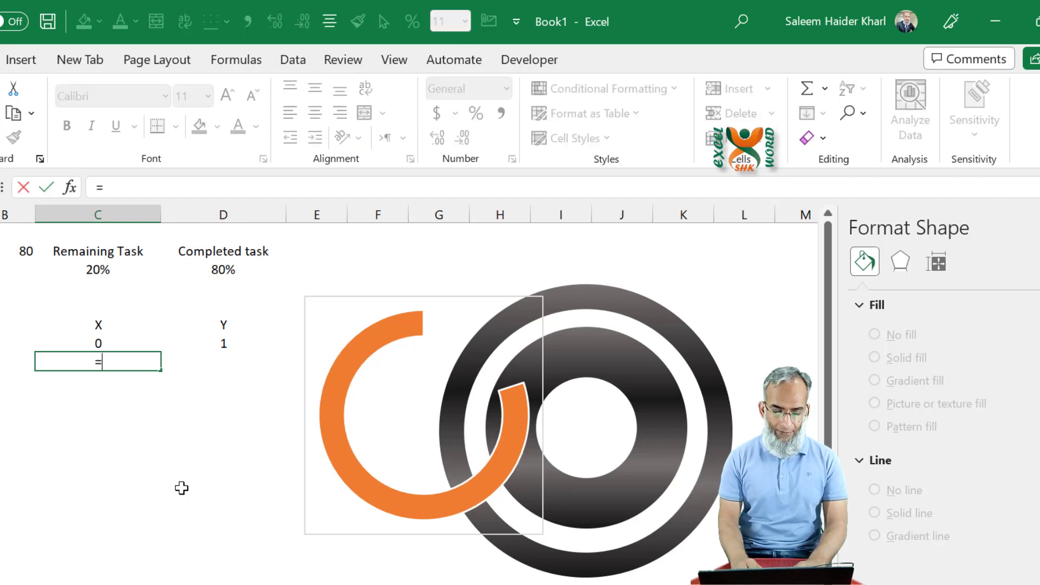
{"action": "type", "text": "sin"}
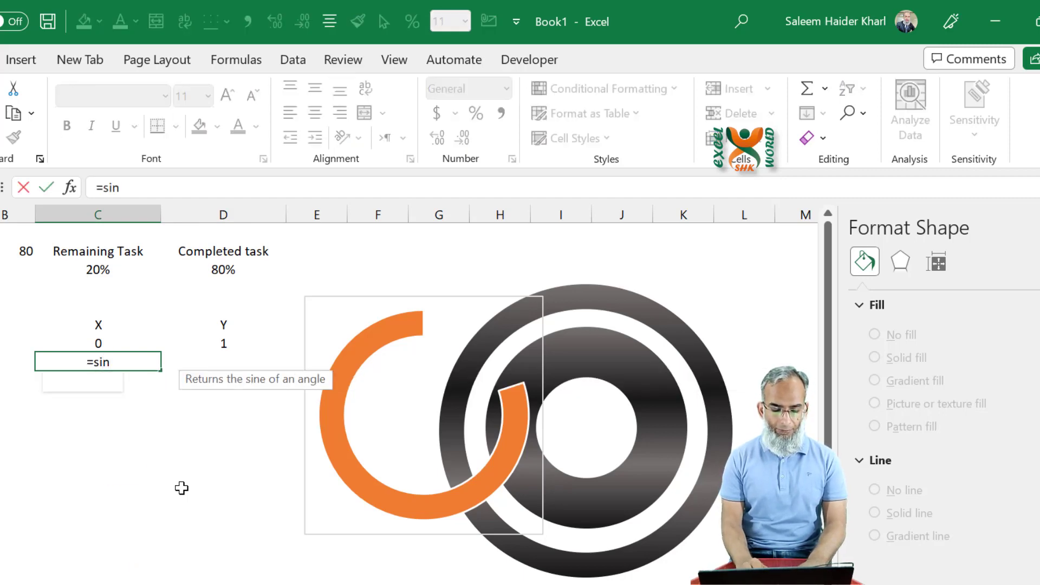
{"action": "key", "text": "Tab"}
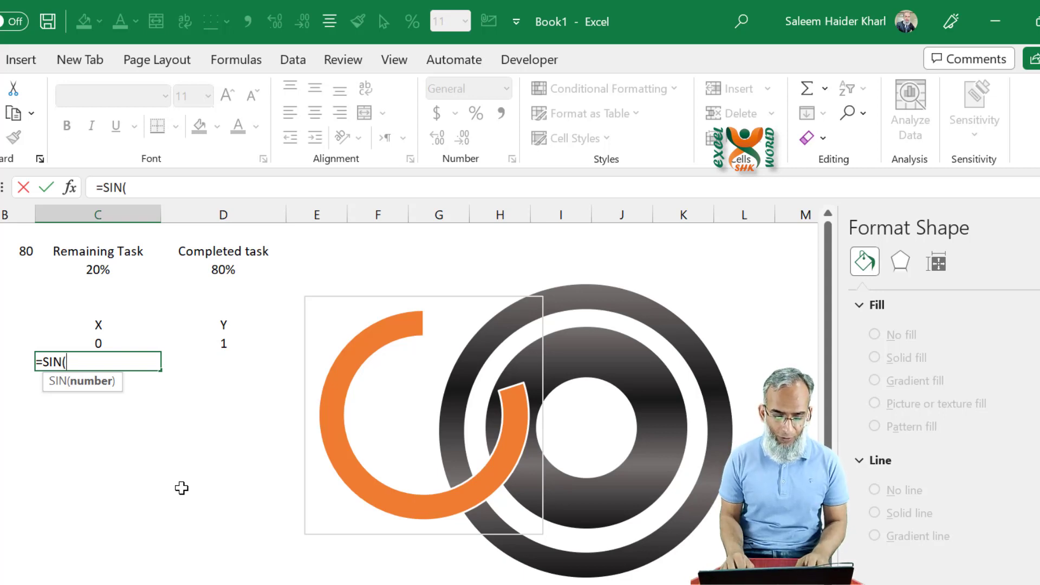
{"action": "key", "text": "Up"}
{"action": "key", "text": "Up"}
{"action": "key", "text": "Up"}
{"action": "key", "text": "Up"}
{"action": "key", "text": "Up"}
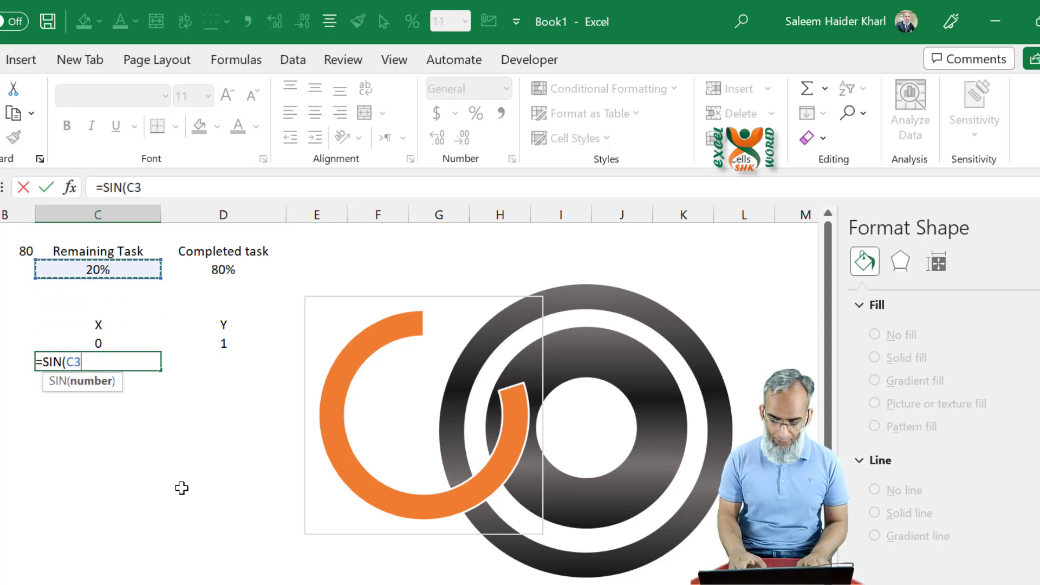
{"action": "type", "text": "*"}
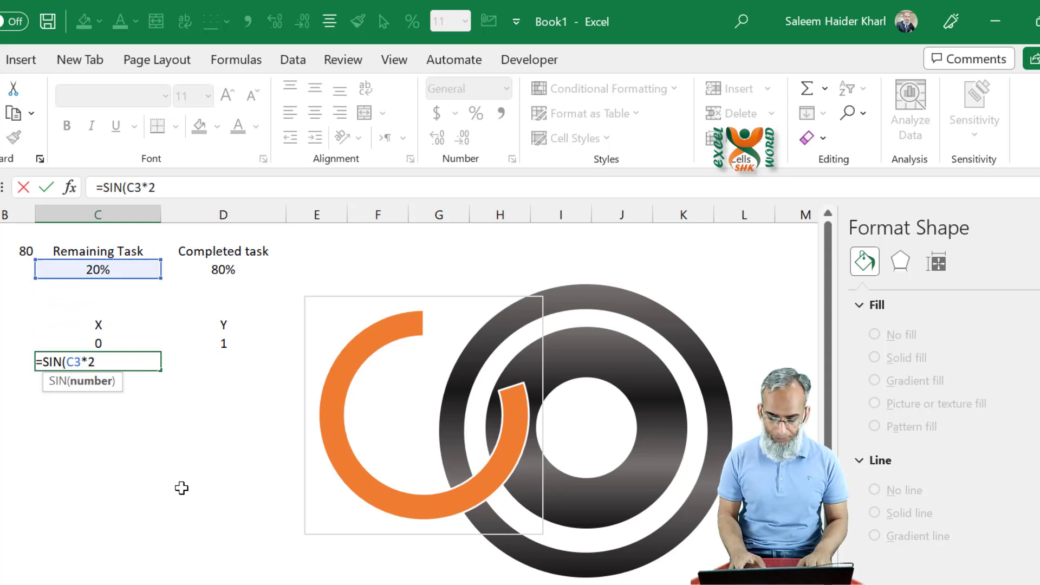
{"action": "type", "text": "2*PI"}
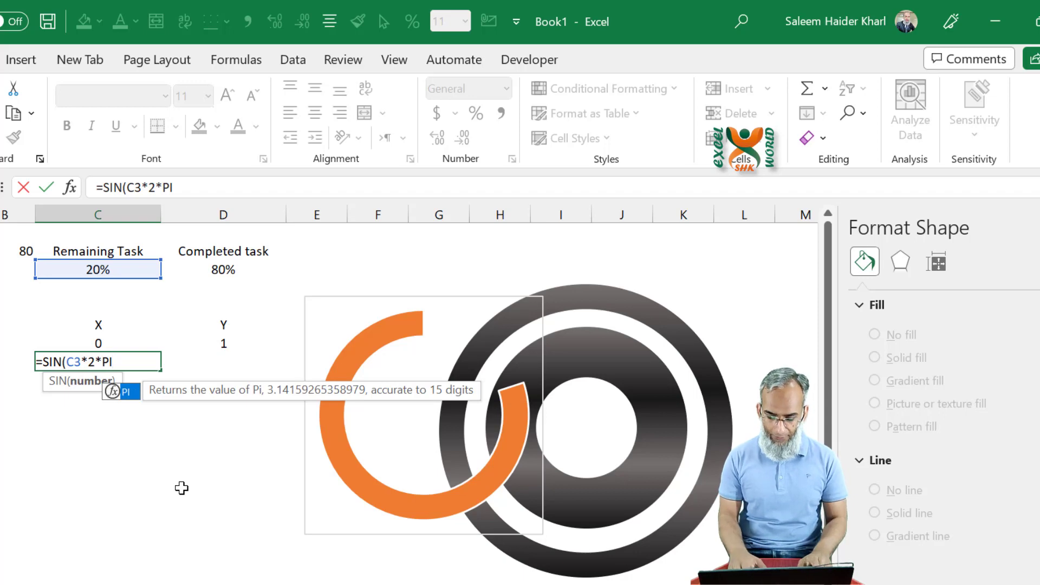
{"action": "type", "text": "()"}
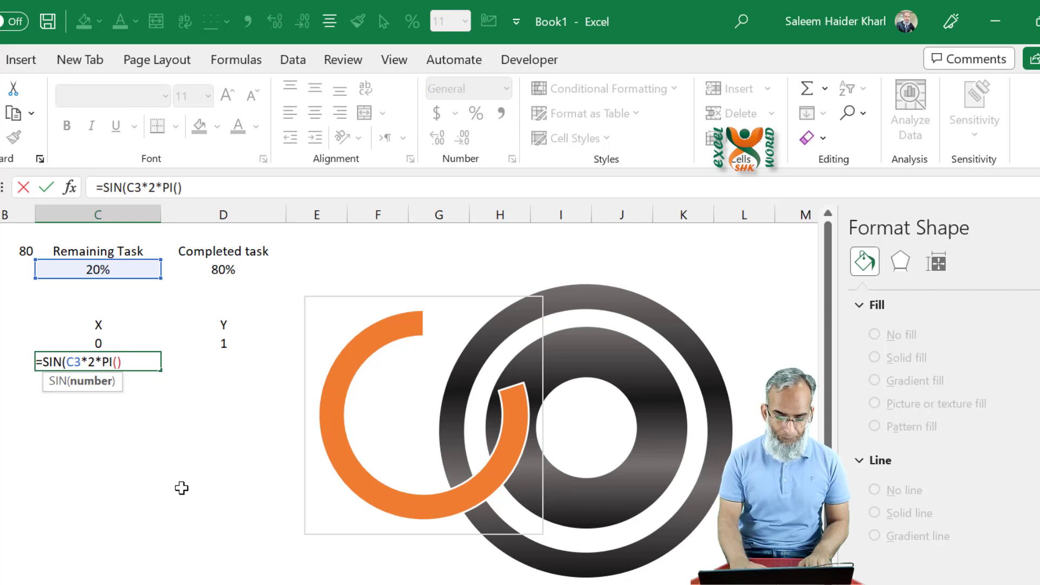
{"action": "type", "text": ")"}
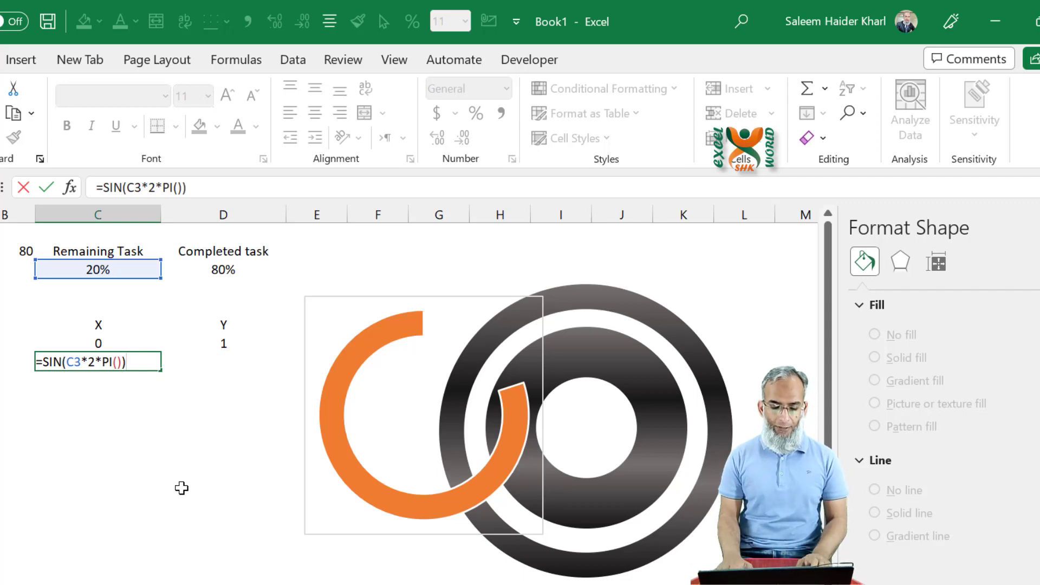
{"action": "key", "text": "ctrl+Return"}
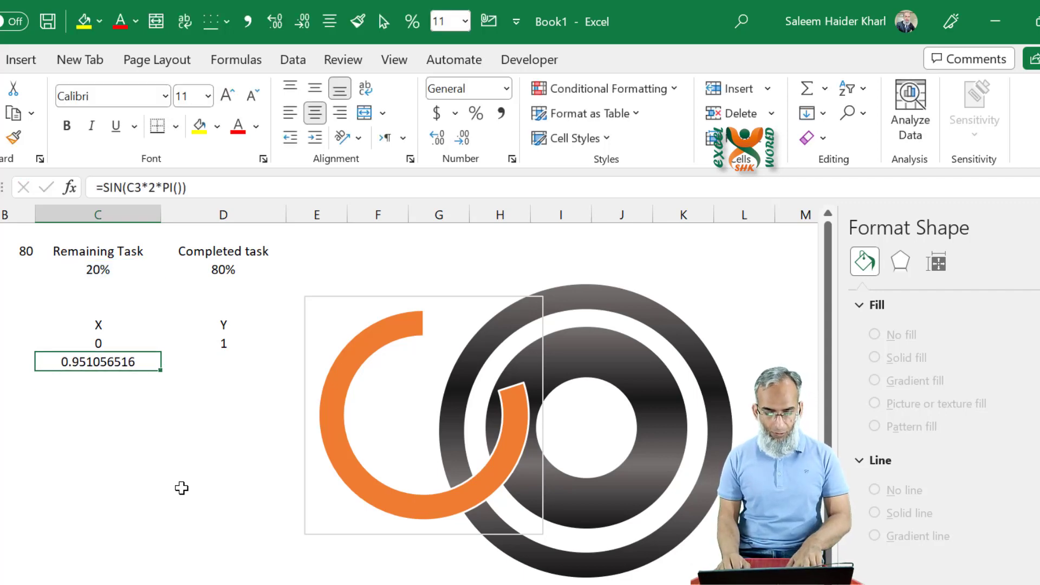
Copy the C8 formula into D8 and change it to =COS(D3*2*PI()) for the second Y coordinate.
{"action": "key", "text": "ctrl+c"}
{"action": "key", "text": "Right"}
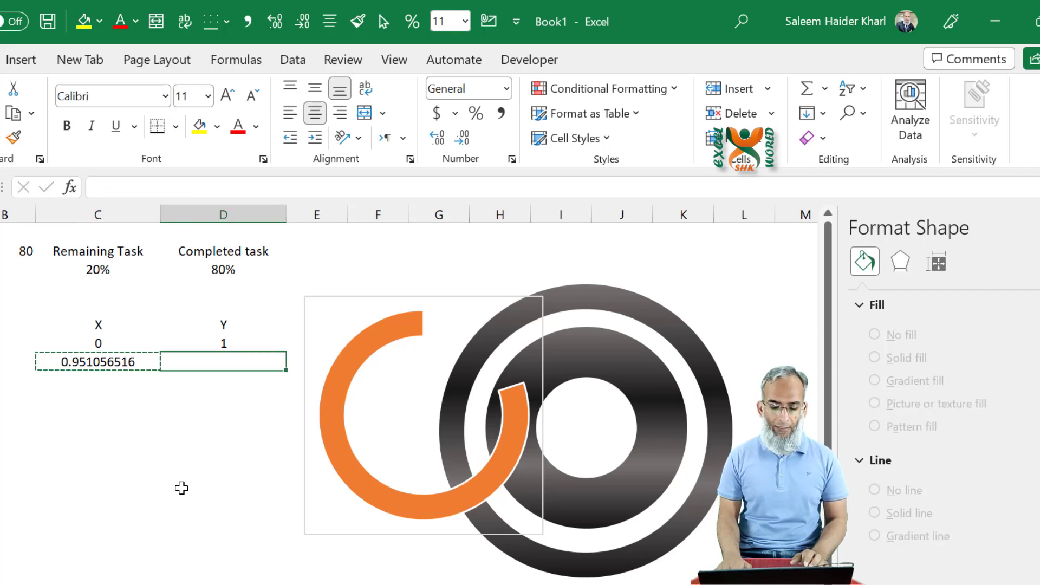
{"action": "key", "text": "ctrl+v"}
{"action": "key", "text": "F2"}
{"action": "key", "text": "Left"}
{"action": "key", "text": "Left"}
{"action": "key", "text": "Left"}
{"action": "key", "text": "Left"}
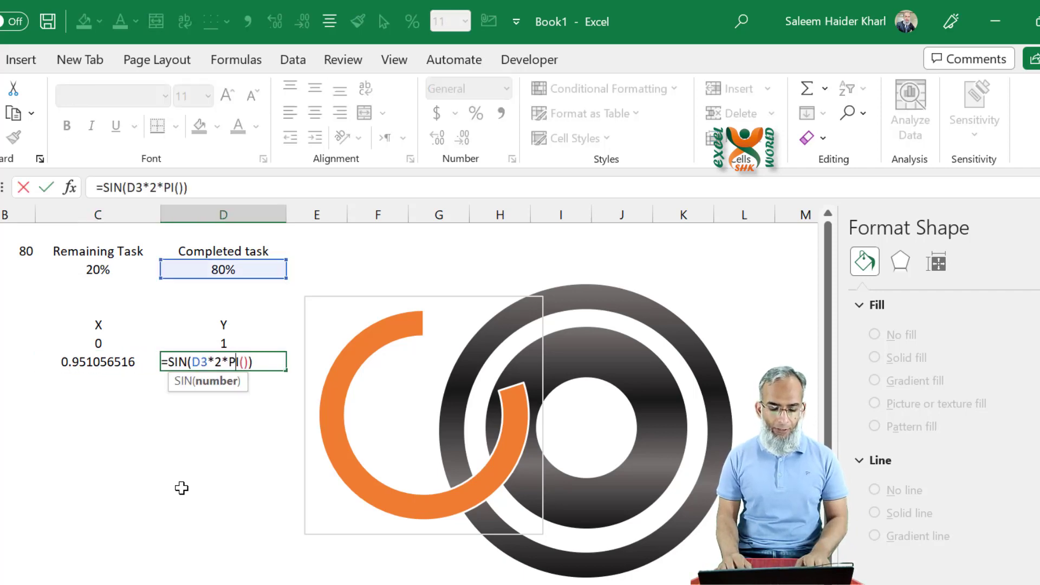
{"action": "key", "text": "Left"}
{"action": "key", "text": "Left"}
{"action": "key", "text": "Left"}
{"action": "key", "text": "Left"}
{"action": "key", "text": "Left"}
{"action": "key", "text": "Left"}
{"action": "key", "text": "Left"}
{"action": "key", "text": "Left"}
{"action": "key", "text": "Left"}
{"action": "key", "text": "Left"}
{"action": "key", "text": "shift+Right"}
{"action": "key", "text": "shift+Right"}
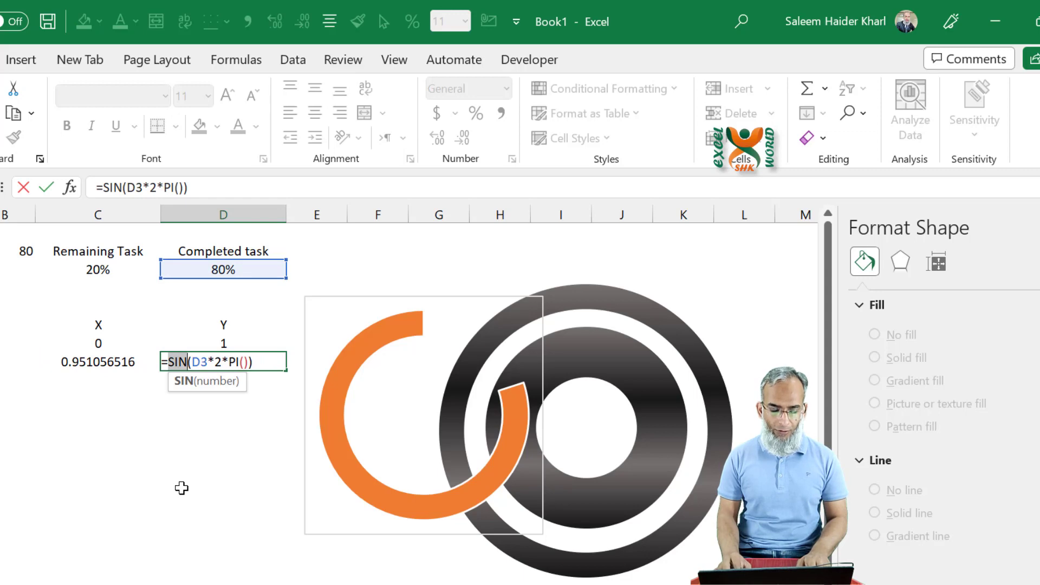
{"action": "type", "text": "COS"}
{"action": "key", "text": "Return"}
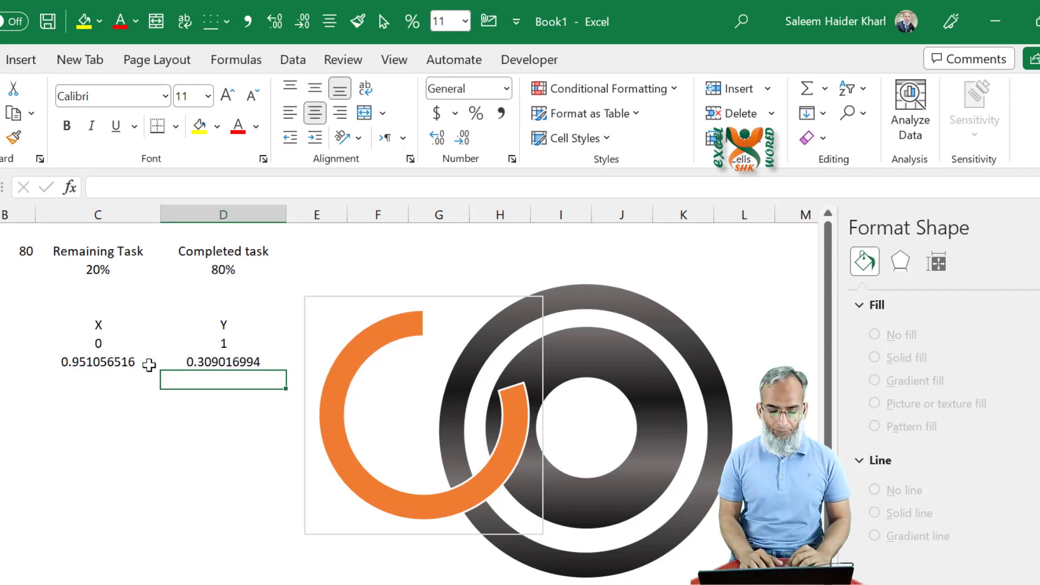
Add a second series to the doughnut chart, named from cell D6 with its values taken from D7.
{"action": "left_click", "coordinate": [541, 436]}
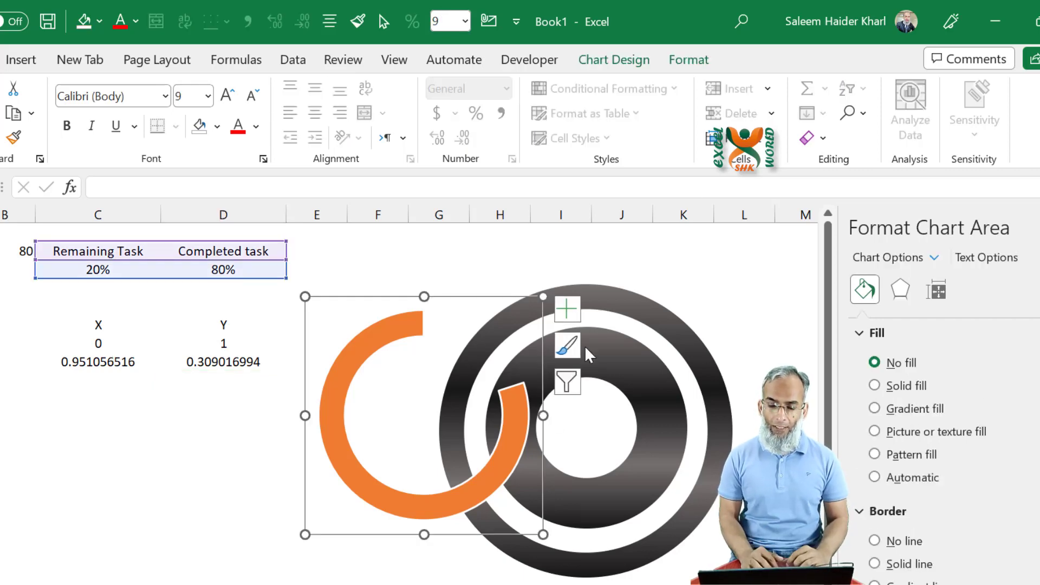
{"action": "left_click", "coordinate": [623, 64]}
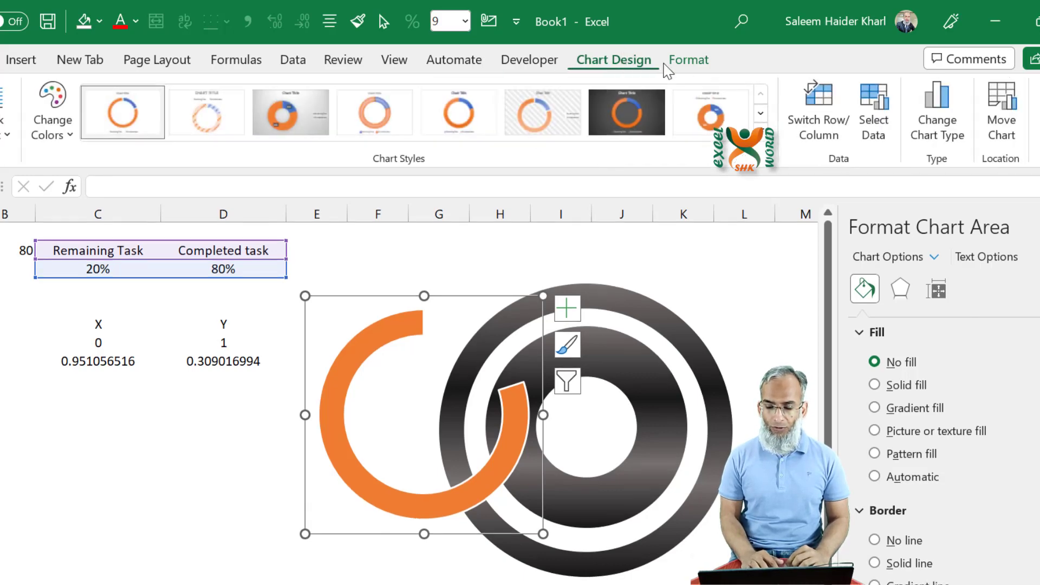
{"action": "left_click", "coordinate": [882, 134]}
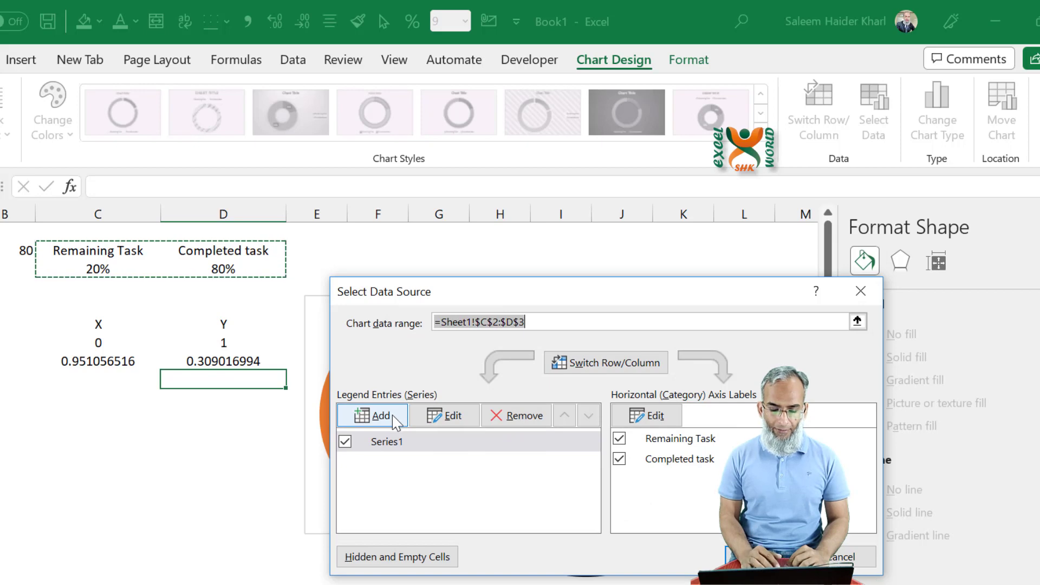
{"action": "left_click", "coordinate": [393, 416]}
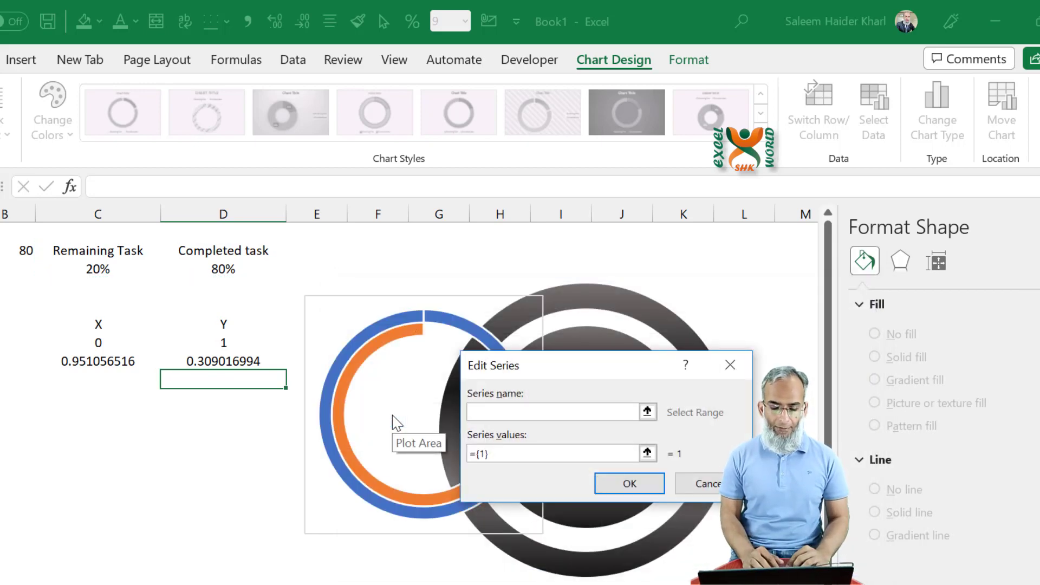
{"action": "left_click", "coordinate": [225, 324]}
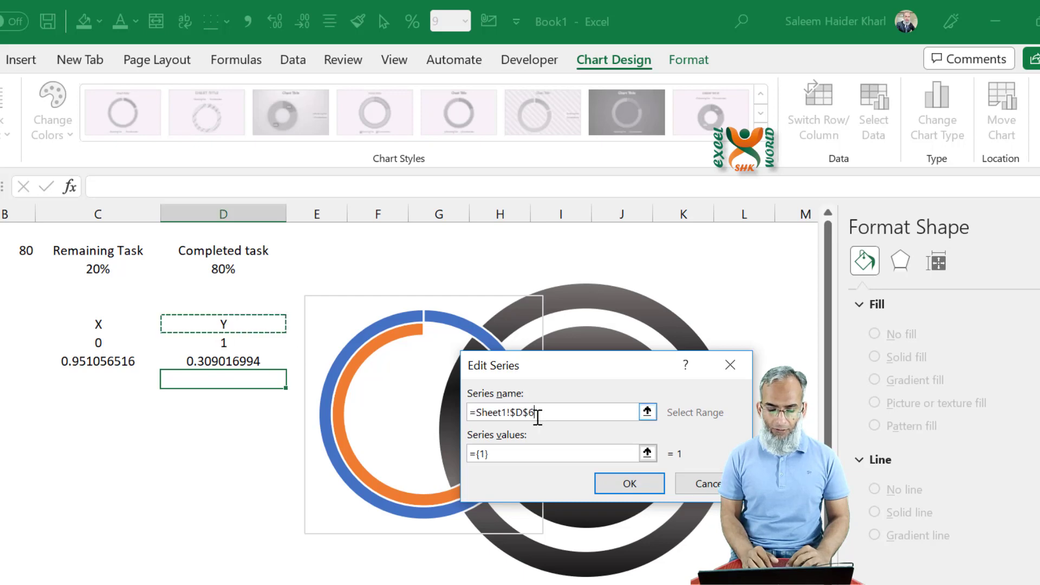
{"action": "left_click", "coordinate": [532, 454]}
{"action": "key", "text": "BackSpace"}
{"action": "key", "text": "BackSpace"}
{"action": "key", "text": "BackSpace"}
{"action": "key", "text": "BackSpace"}
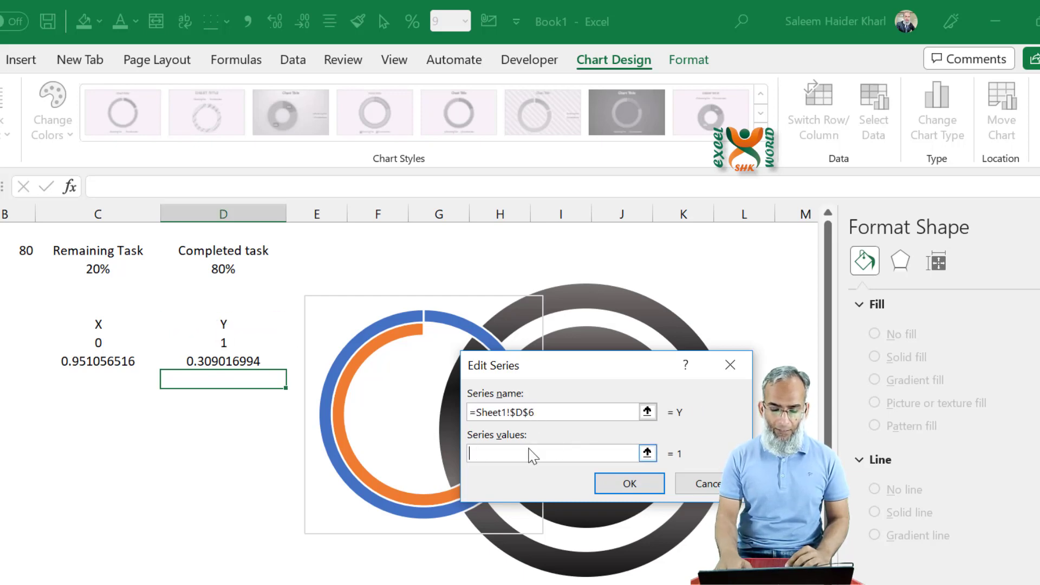
{"action": "left_click", "coordinate": [218, 344]}
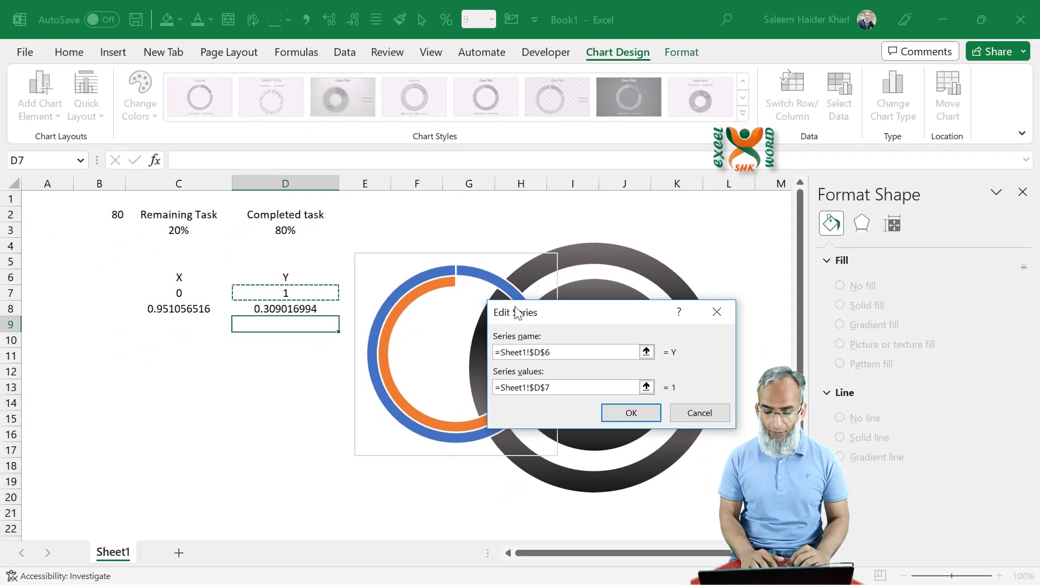
{"action": "left_click", "coordinate": [628, 413]}
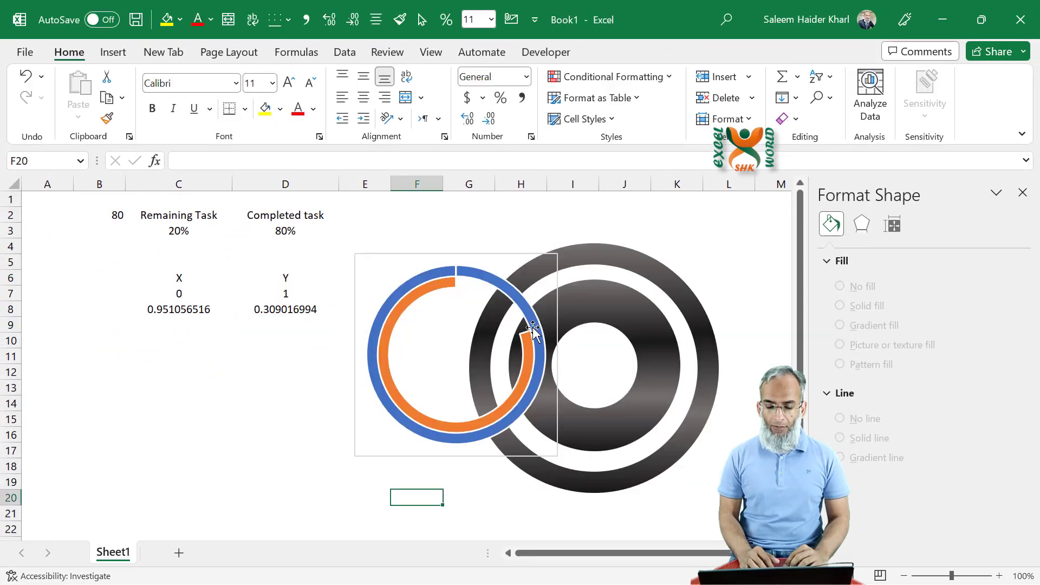
Change the Y series to a Scatter chart in the combination, and move the chart off the dark rings.
{"action": "right_click", "coordinate": [536, 331]}
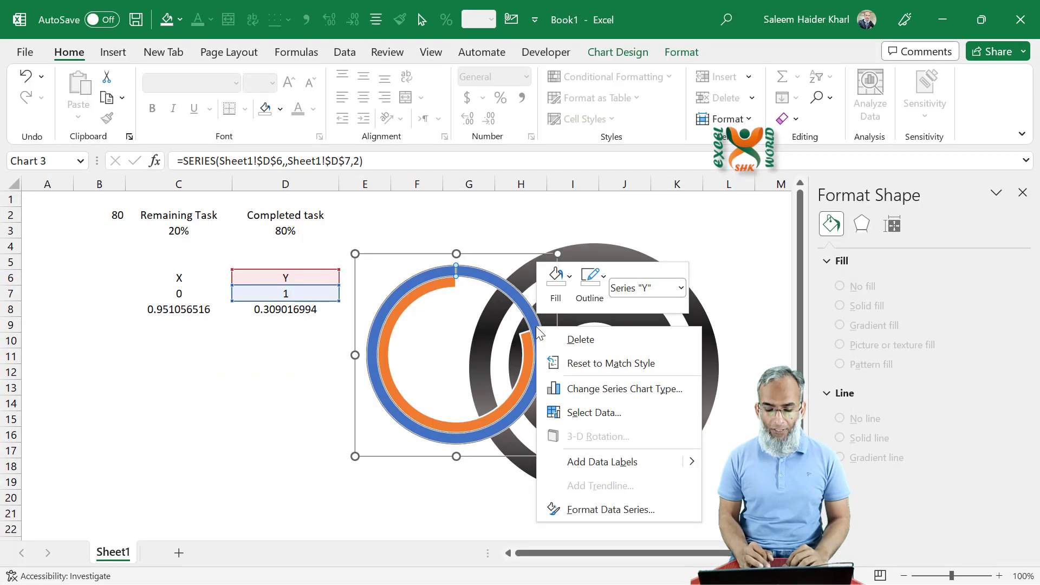
{"action": "left_click", "coordinate": [616, 389]}
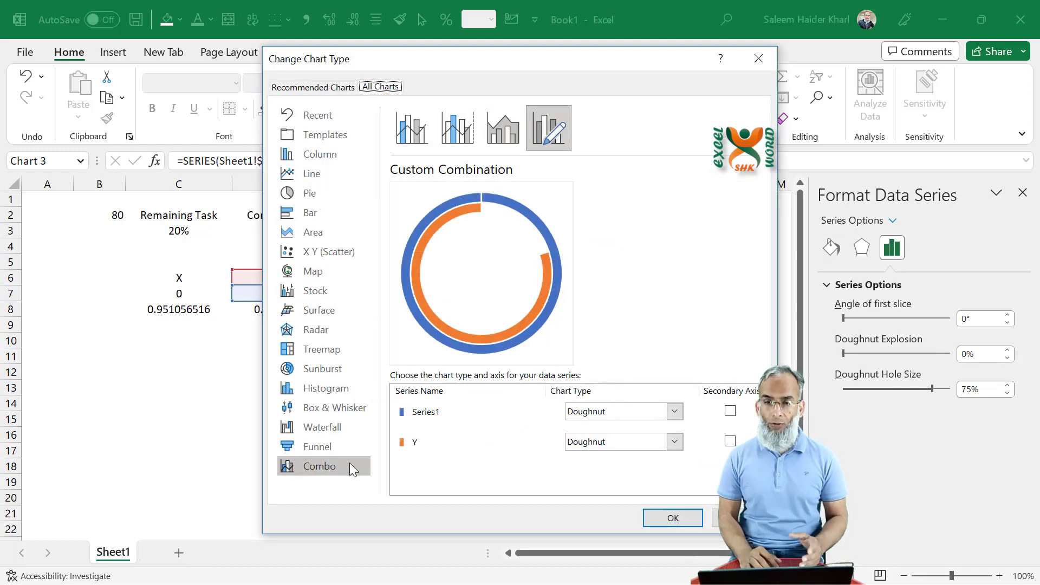
{"action": "left_click", "coordinate": [675, 441]}
{"action": "scroll", "coordinate": [753, 352], "scroll_direction": "down", "scroll_amount": 3}
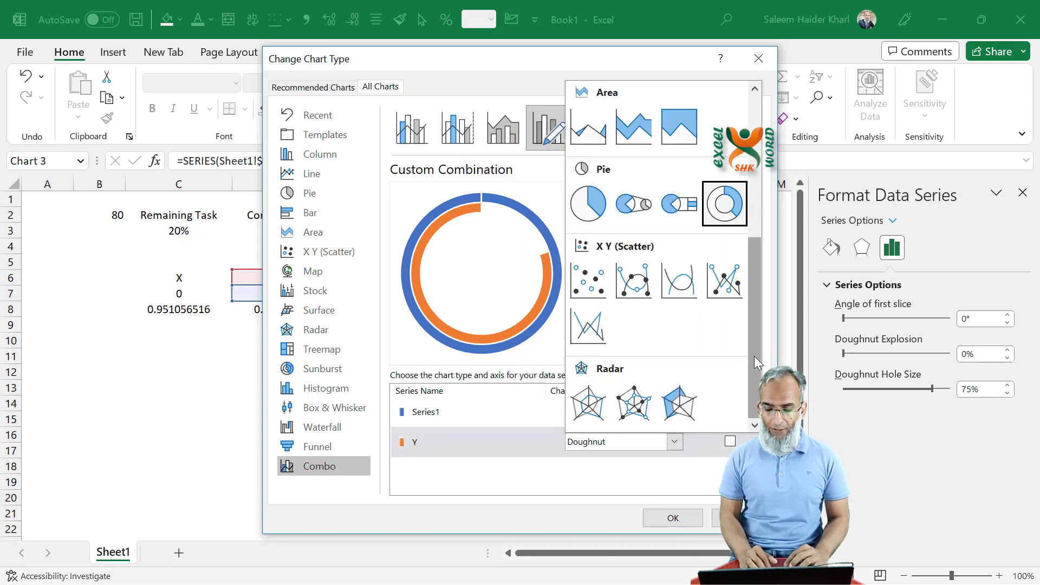
{"action": "left_click", "coordinate": [577, 294]}
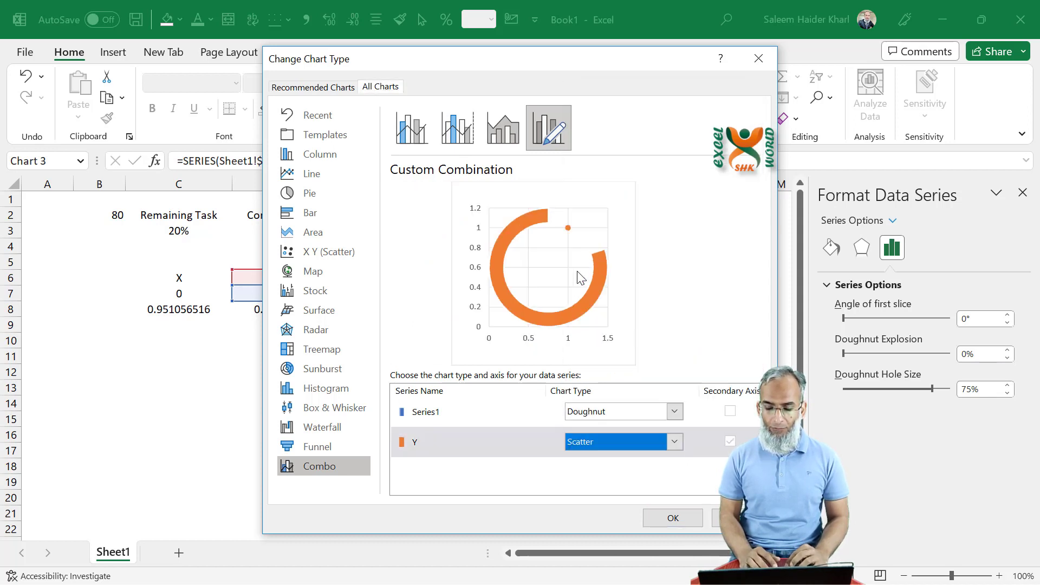
{"action": "left_click", "coordinate": [674, 518]}
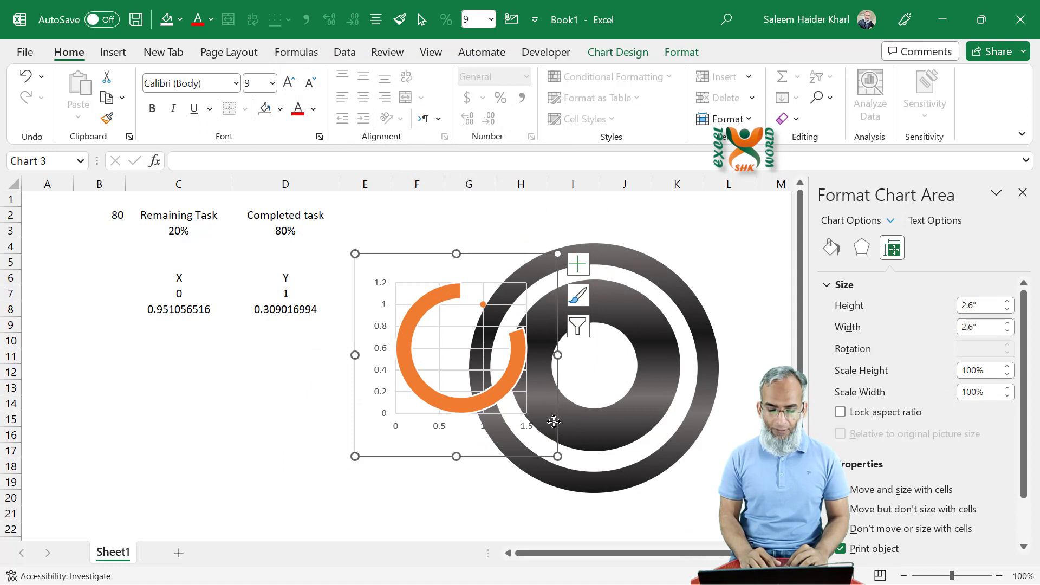
{"action": "left_click_drag", "start_coordinate": [559, 424], "coordinate": [448, 464]}
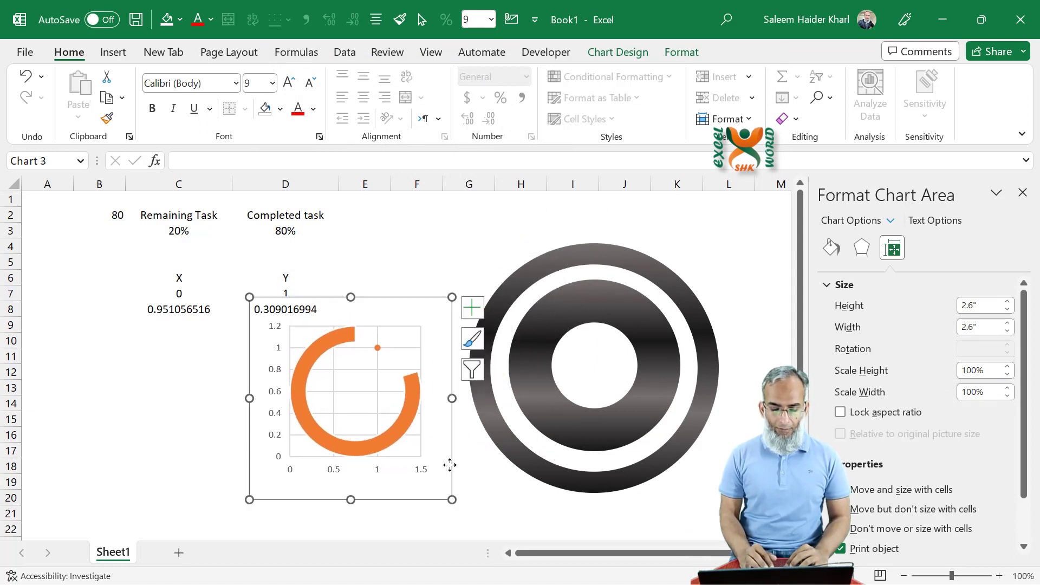
Set the vertical axis bounds to a minimum of -1.15 and a maximum of 1.15.
{"action": "left_click", "coordinate": [278, 401]}
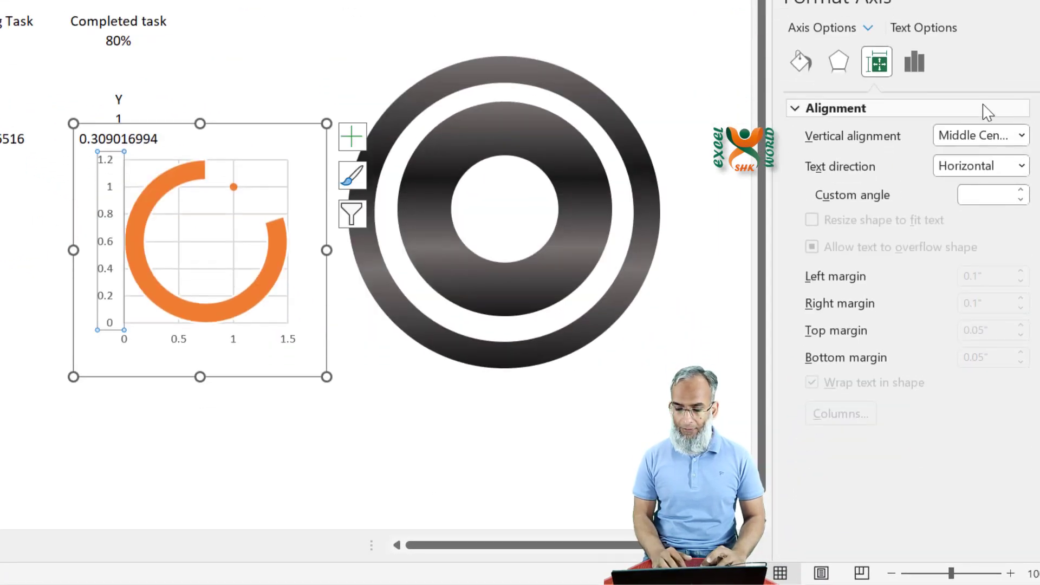
{"action": "left_click", "coordinate": [915, 65]}
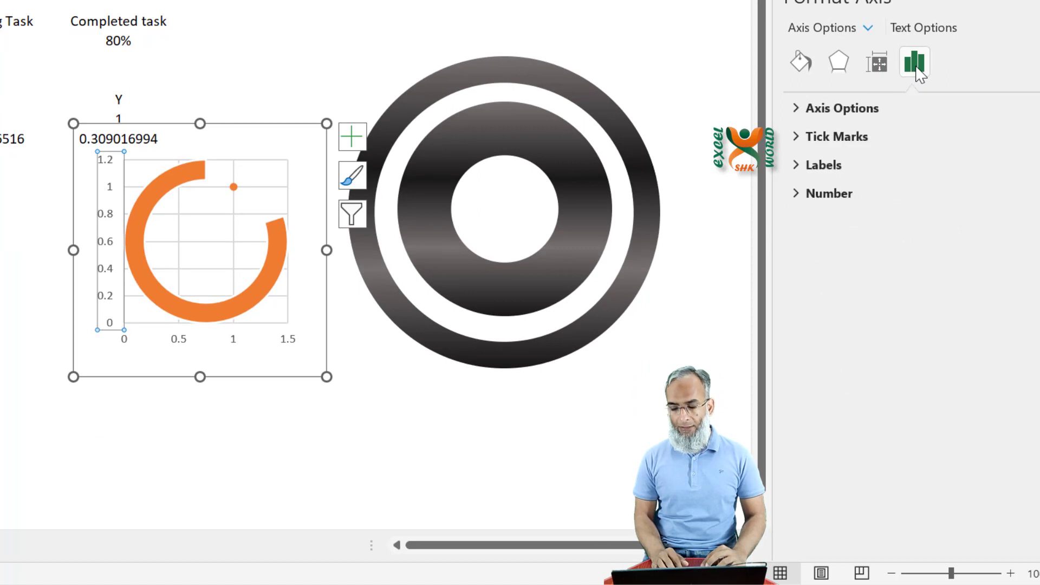
{"action": "left_click", "coordinate": [804, 109]}
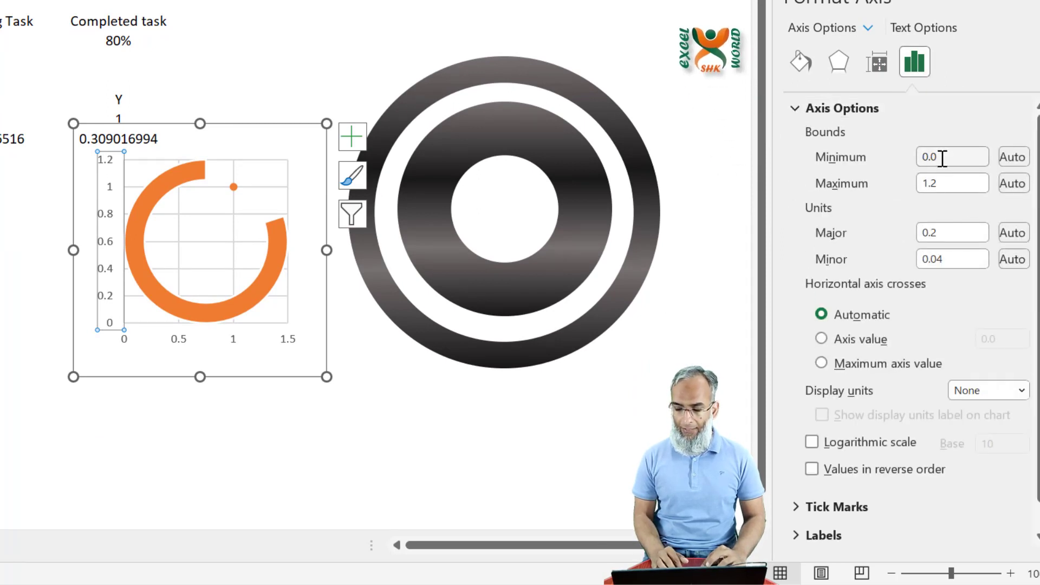
{"action": "left_click", "coordinate": [942, 159]}
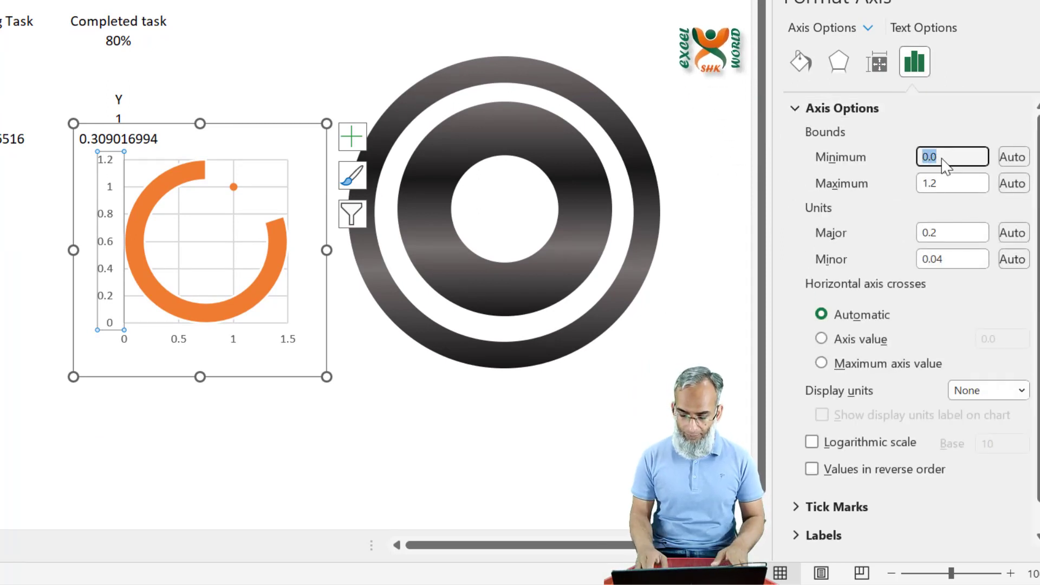
{"action": "type", "text": "-1.15"}
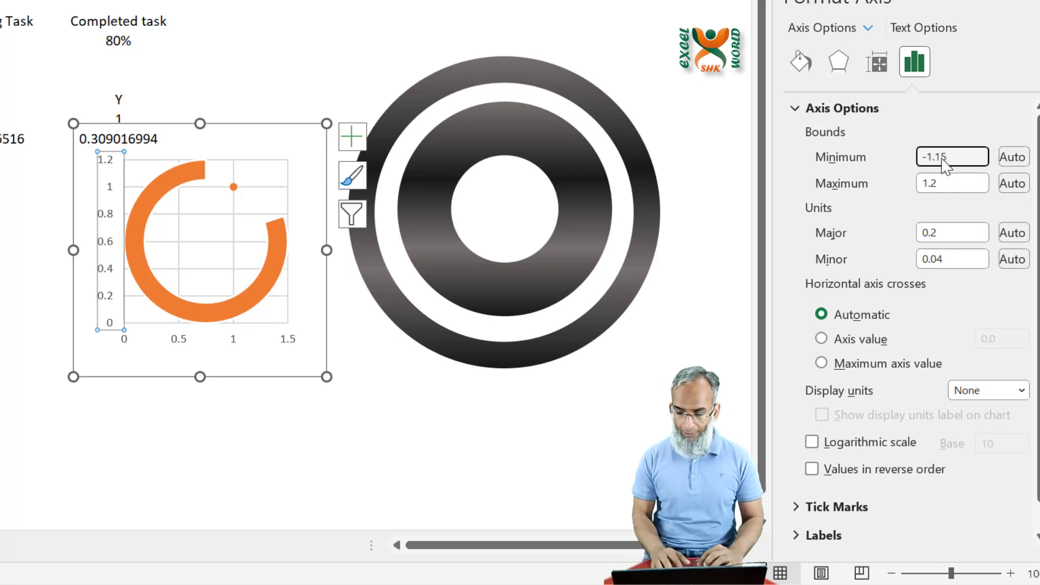
{"action": "left_click", "coordinate": [942, 183]}
{"action": "type", "text": "1.35"}
{"action": "key", "text": "Return"}
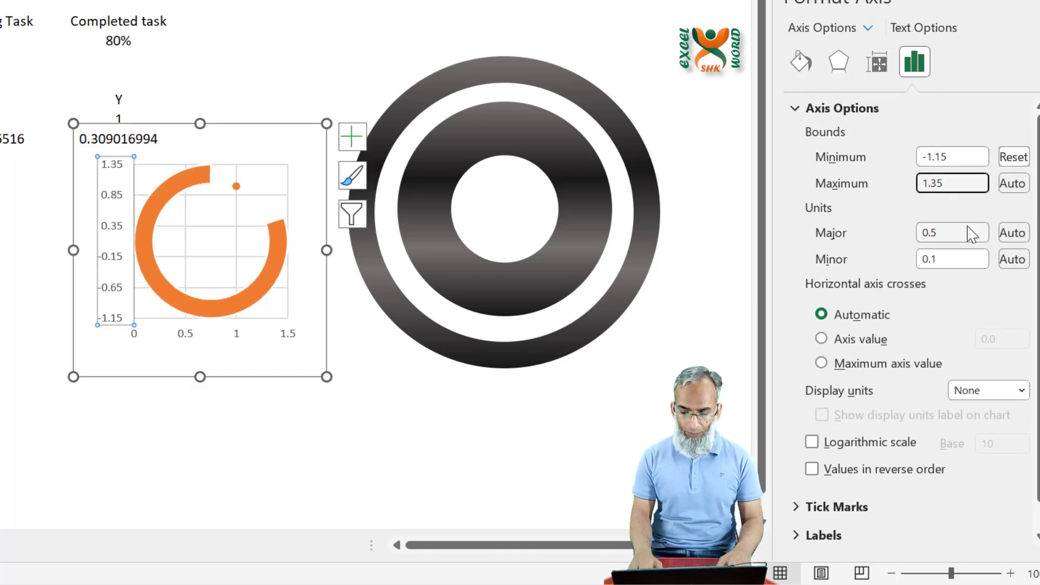
{"action": "key", "text": "Return"}
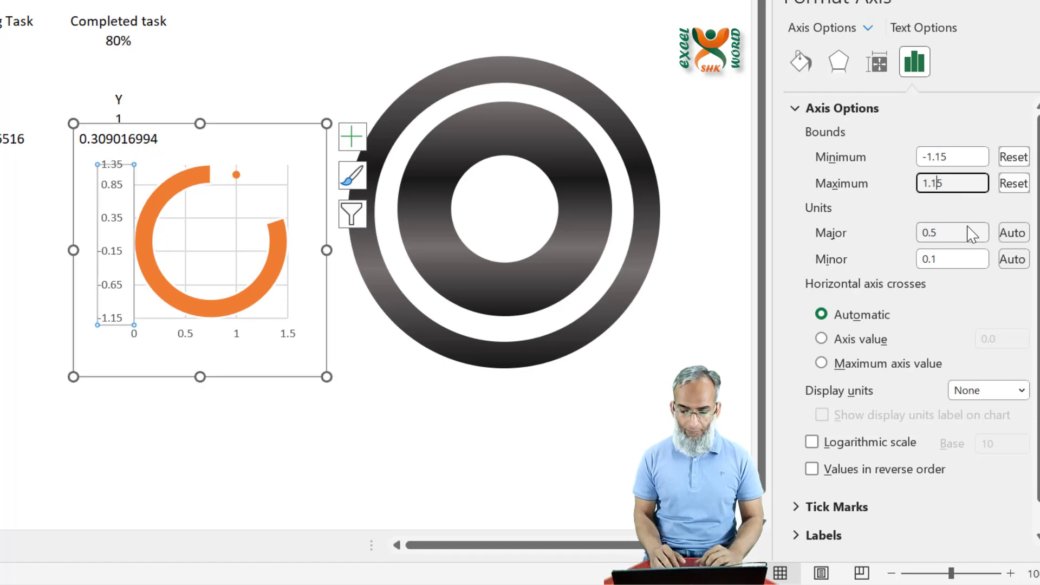
Set the horizontal axis bounds to a minimum of -1.15 and a maximum of 1.15.
{"action": "left_click", "coordinate": [189, 336]}
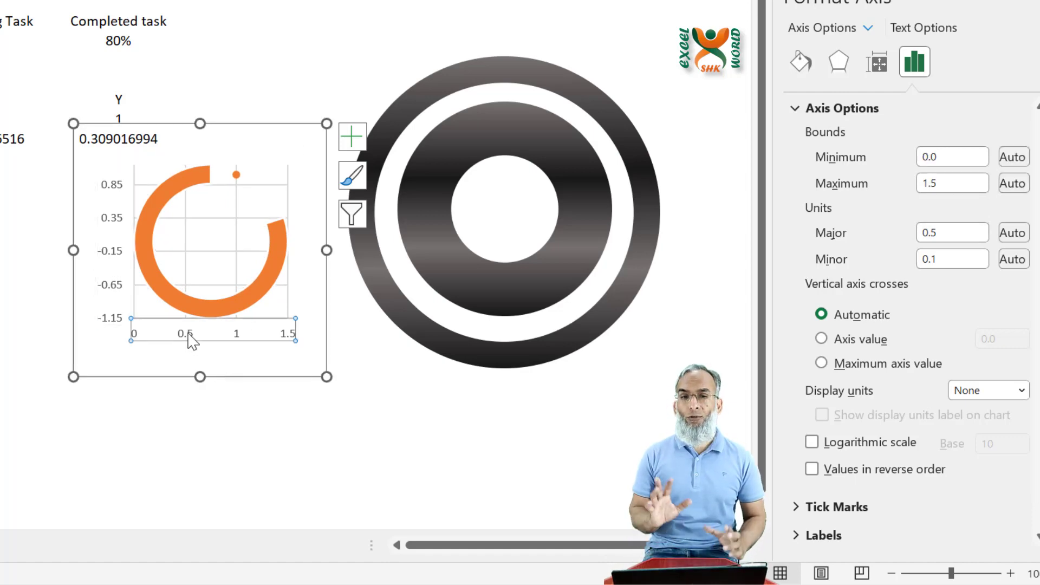
{"action": "left_click", "coordinate": [955, 158]}
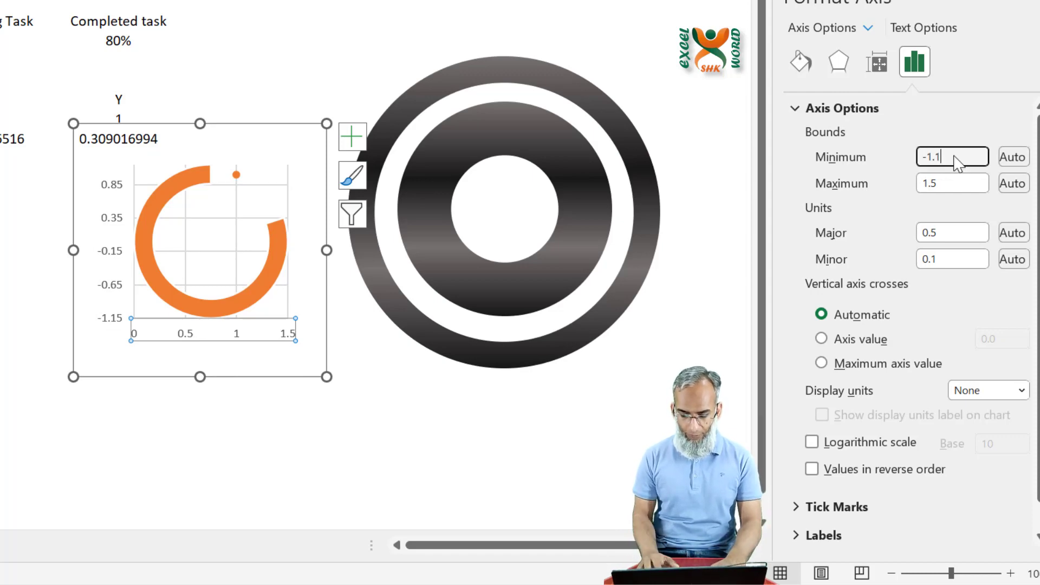
{"action": "left_click", "coordinate": [944, 184]}
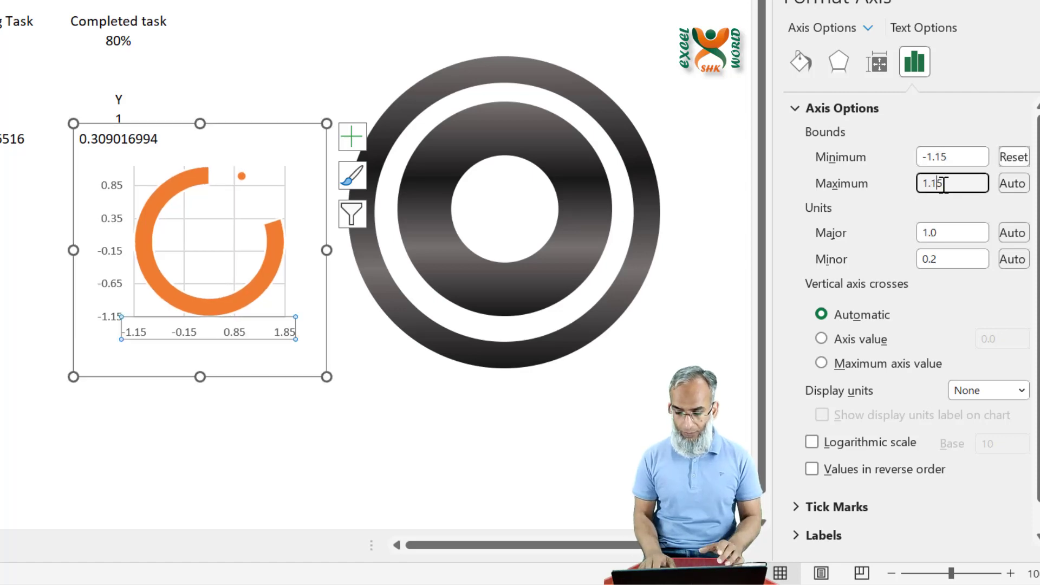
{"action": "type", "text": "1.15"}
{"action": "key", "text": "Return"}
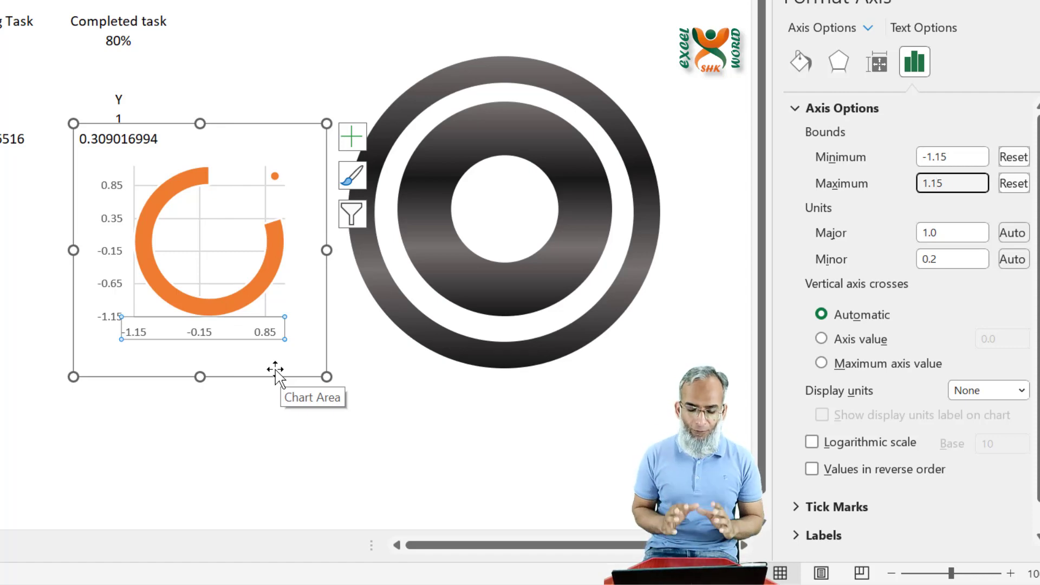
{"action": "key", "text": "Return"}
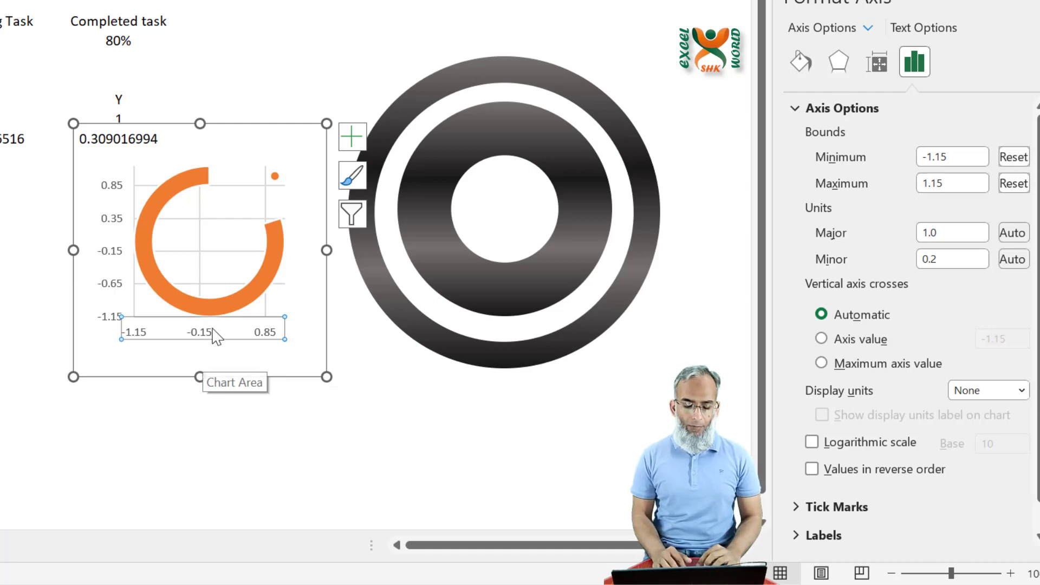
Delete the horizontal axis, the vertical axis and the gridlines from the chart.
{"action": "key", "text": "Delete"}
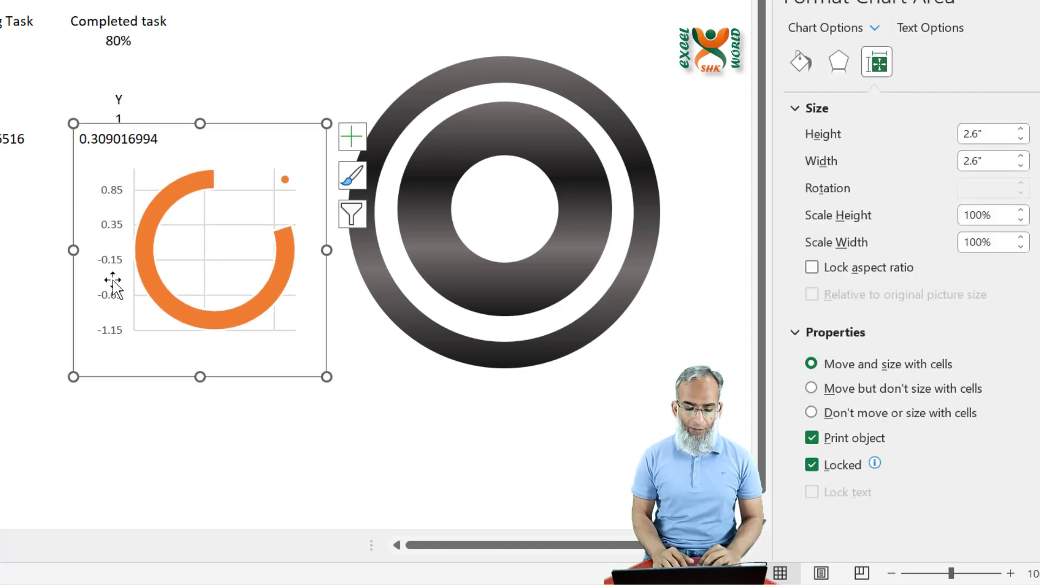
{"action": "left_click", "coordinate": [112, 298]}
{"action": "key", "text": "Delete"}
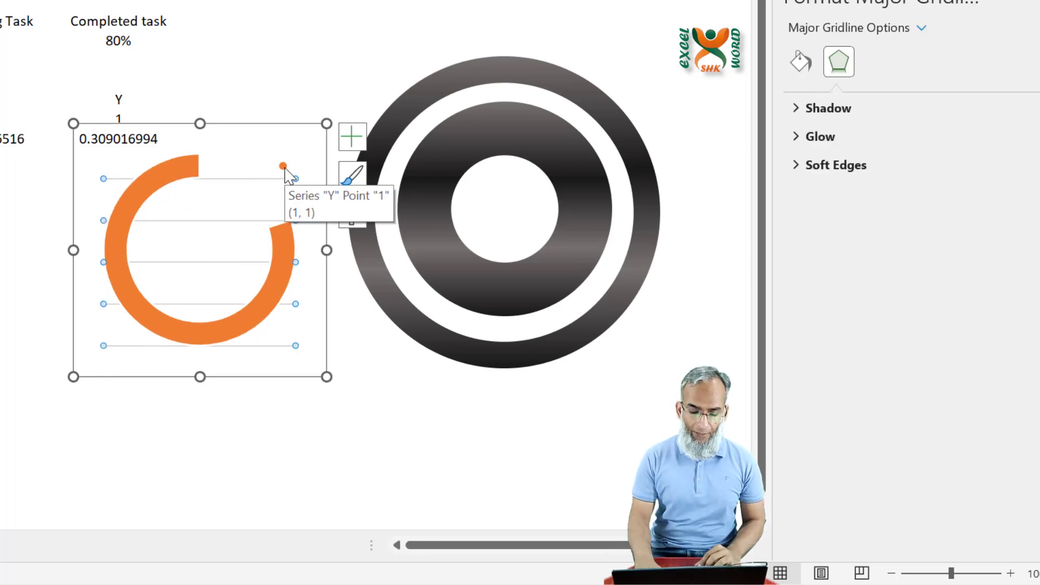
{"action": "key", "text": "Delete"}
Give the Y scatter series a built-in round marker with a size of 35.
{"action": "left_click", "coordinate": [282, 166]}
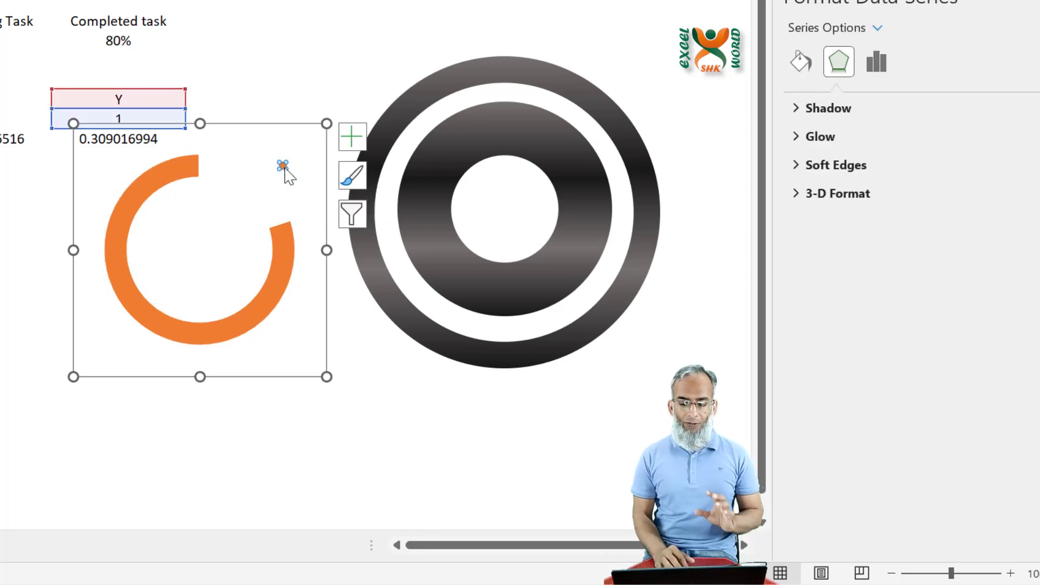
{"action": "left_click", "coordinate": [798, 69]}
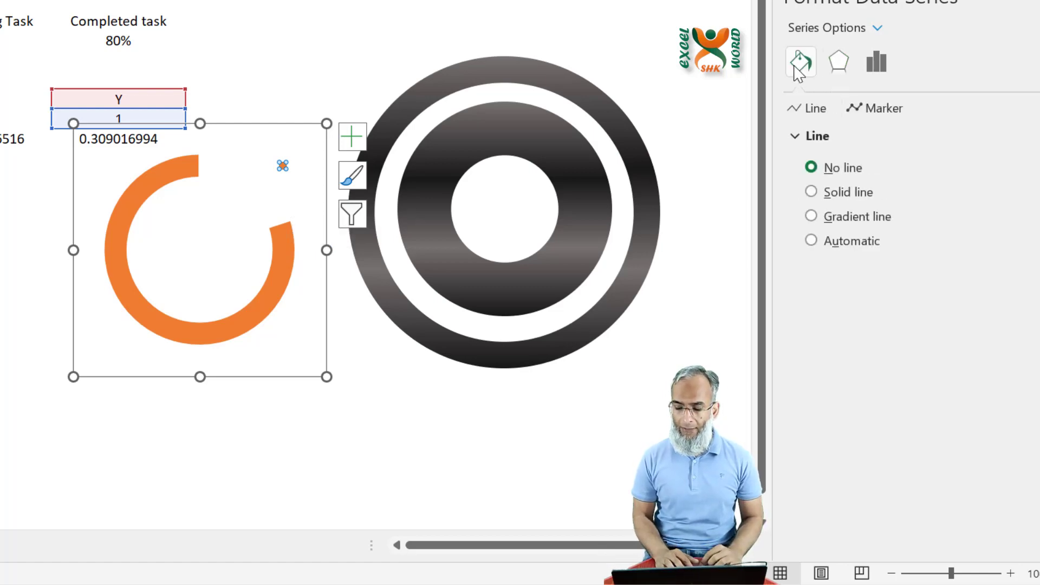
{"action": "left_click", "coordinate": [894, 113]}
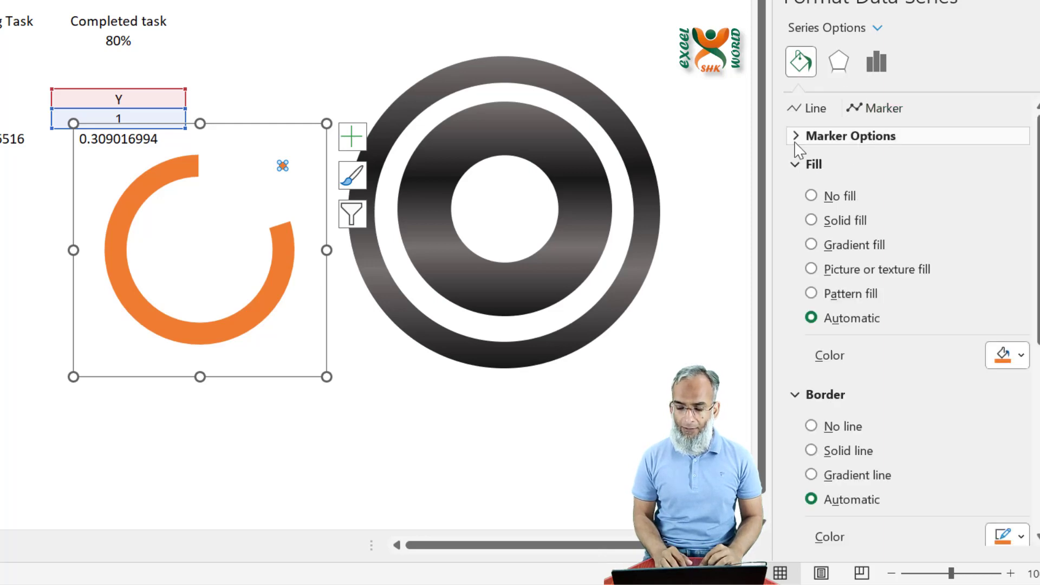
{"action": "left_click", "coordinate": [797, 142]}
{"action": "left_click", "coordinate": [811, 214]}
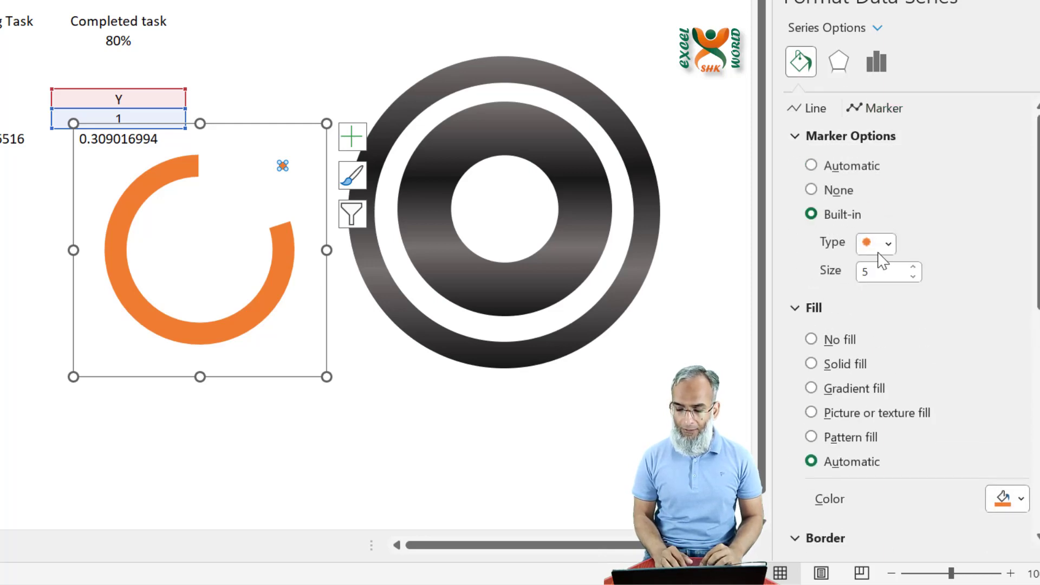
{"action": "left_click", "coordinate": [877, 272]}
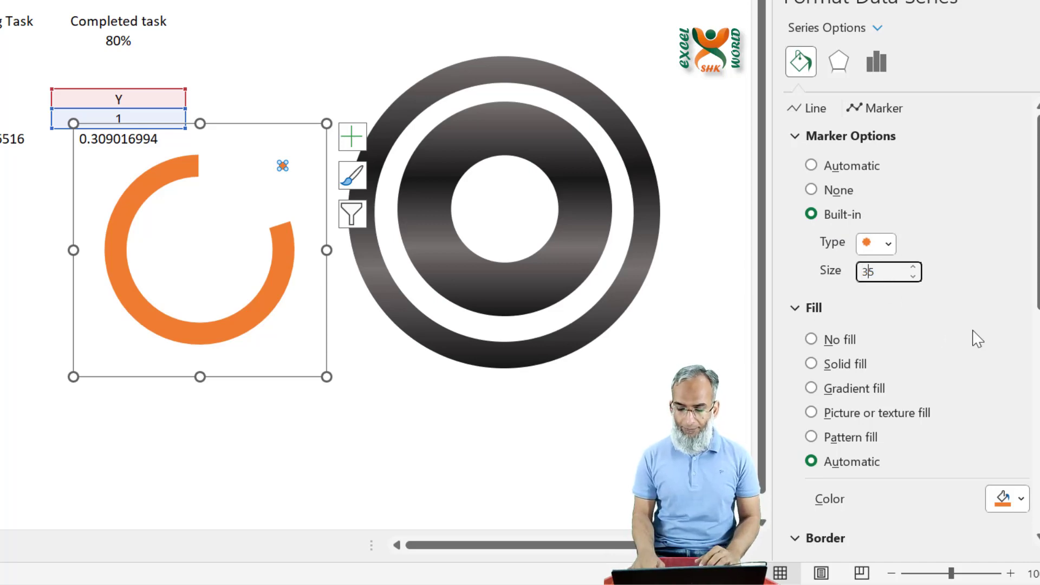
{"action": "key", "text": "Return"}
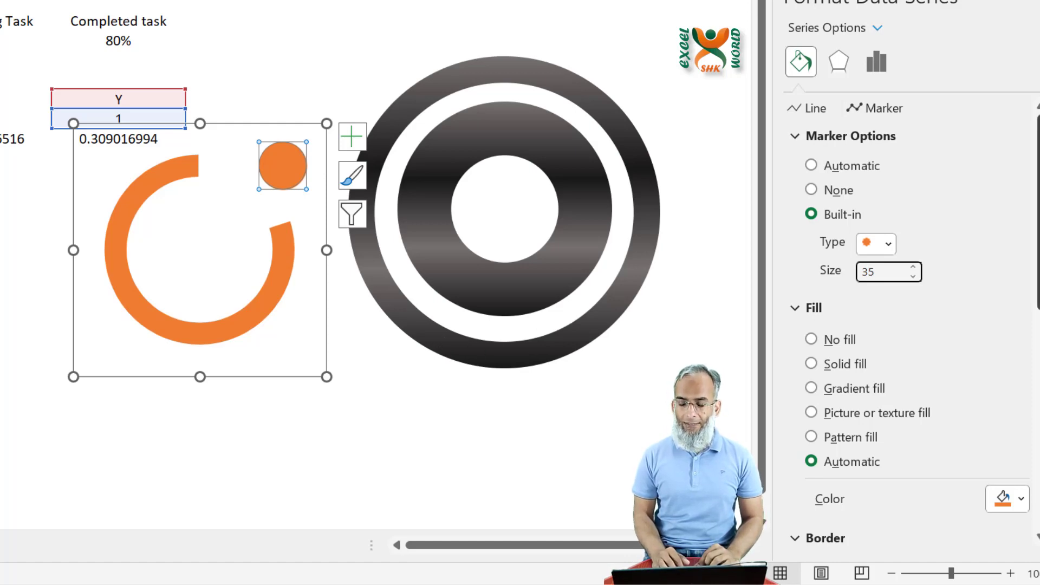
Fill the scatter marker with solid standard light blue and remove its border line.
{"action": "left_click_drag", "start_coordinate": [1038, 211], "coordinate": [1038, 305]}
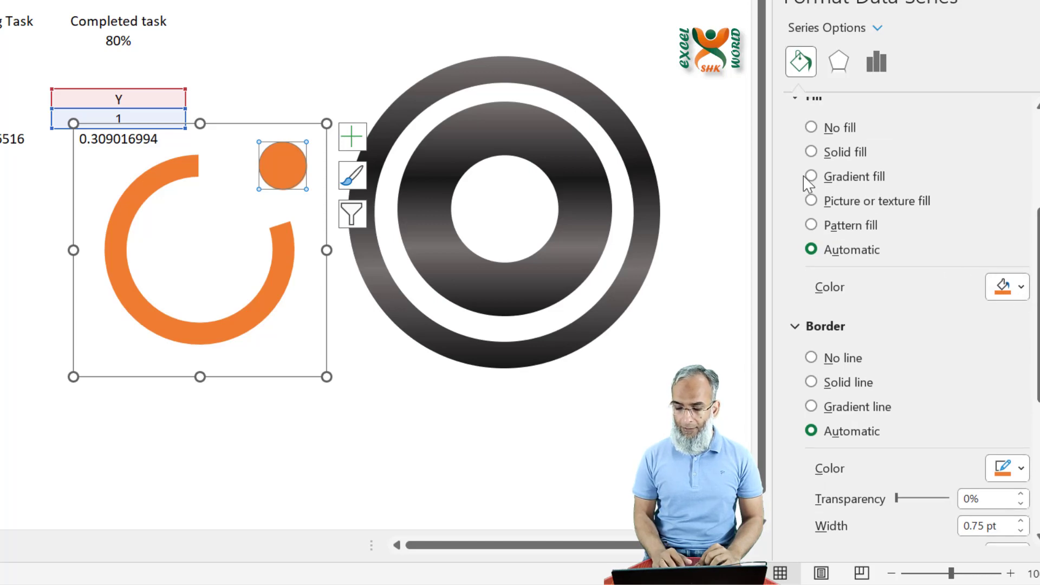
{"action": "left_click", "coordinate": [846, 154]}
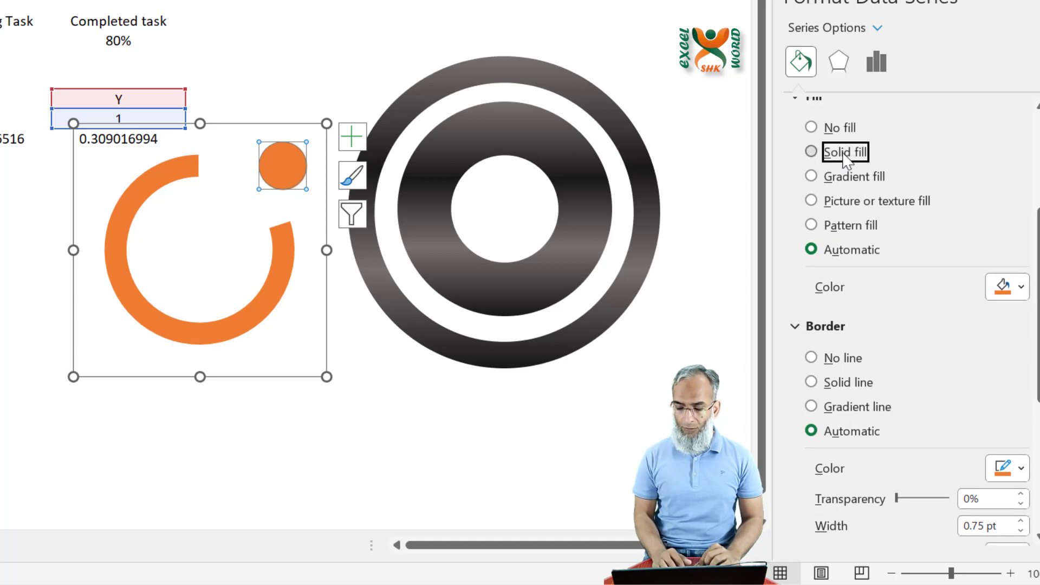
{"action": "left_click", "coordinate": [1020, 289]}
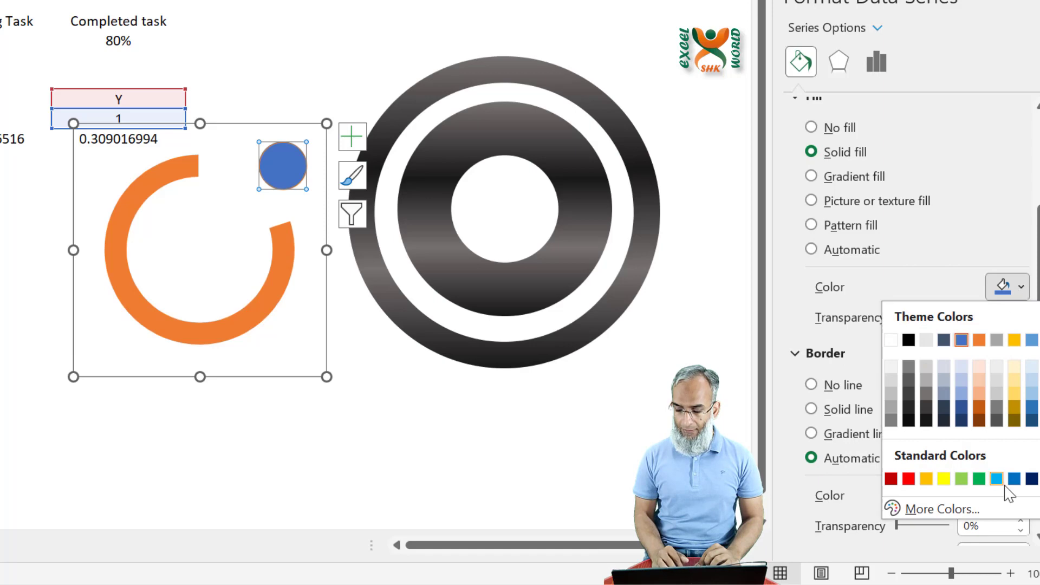
{"action": "left_click", "coordinate": [996, 479]}
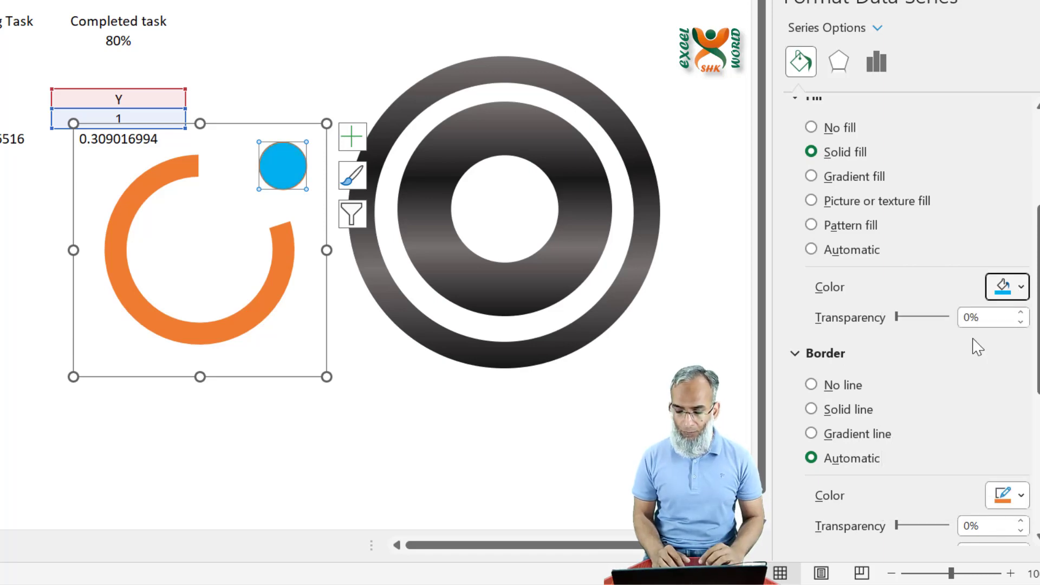
{"action": "left_click", "coordinate": [840, 385]}
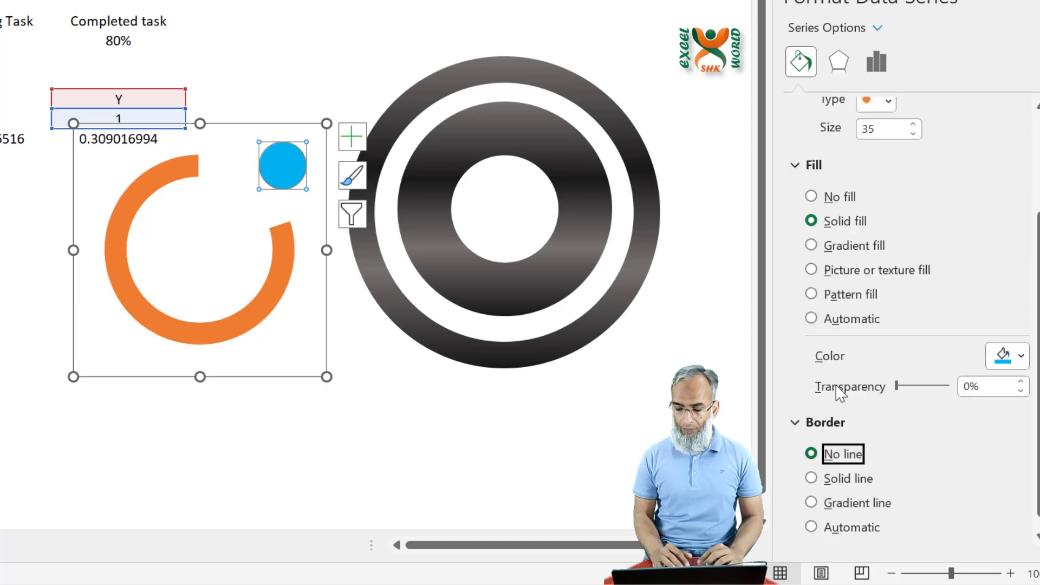
Apply the shadow preset with a 135° angle, 4 pt blur and 3 pt distance to the scatter marker.
{"action": "left_click", "coordinate": [845, 69]}
{"action": "left_click", "coordinate": [799, 109]}
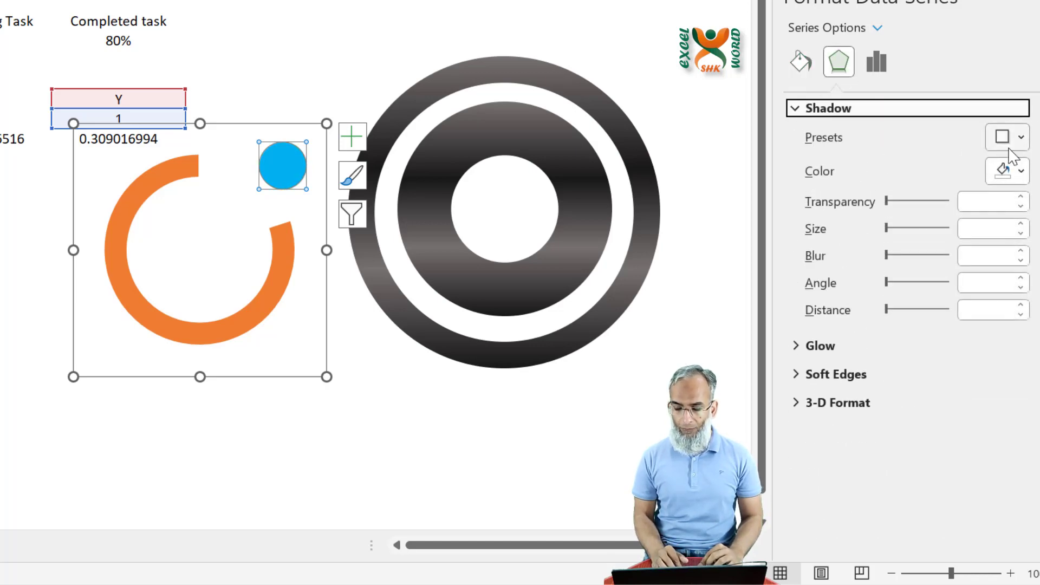
{"action": "left_click", "coordinate": [1013, 138]}
{"action": "left_click", "coordinate": [1017, 308]}
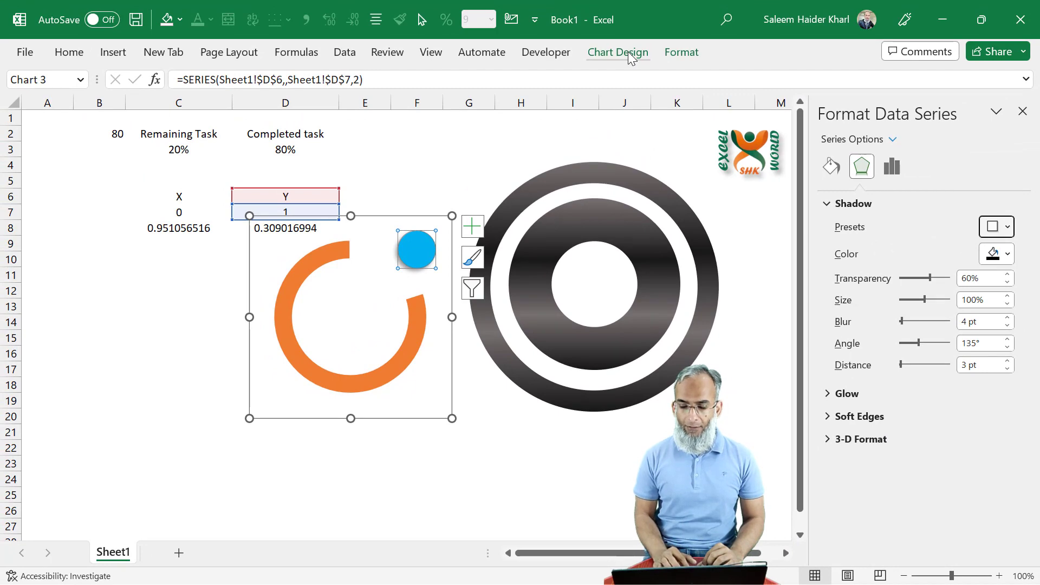
Edit the Y series in the chart's data source and set its series name to cells C6:D6.
{"action": "left_click", "coordinate": [618, 52]}
{"action": "left_click", "coordinate": [844, 115]}
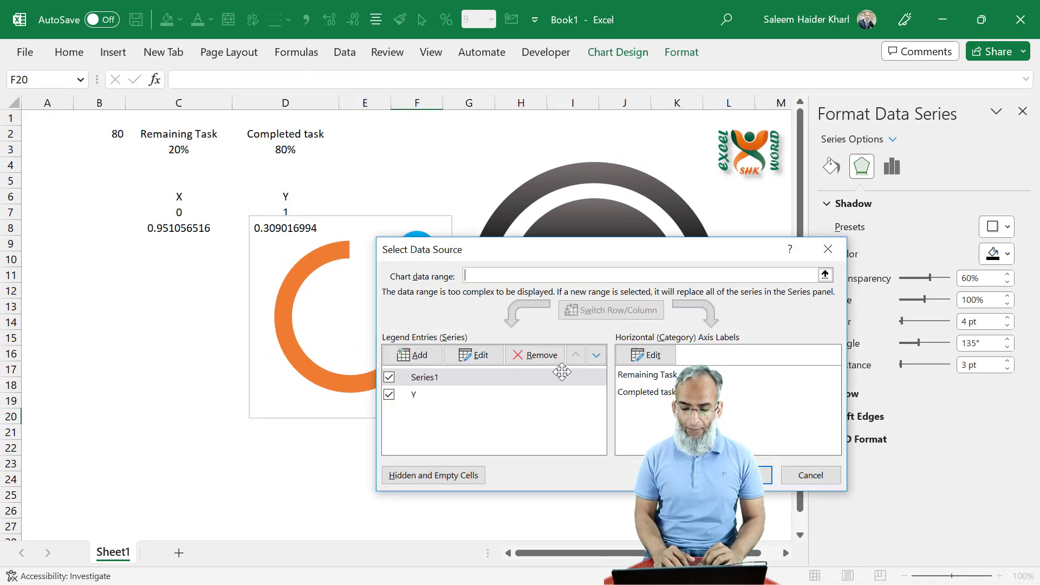
{"action": "left_click", "coordinate": [406, 398]}
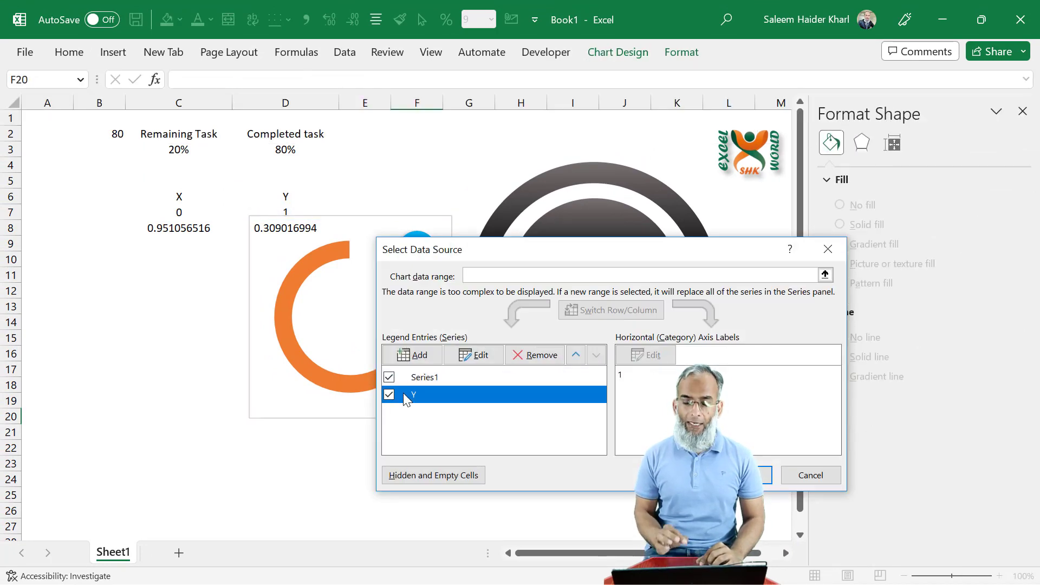
{"action": "left_click", "coordinate": [475, 354]}
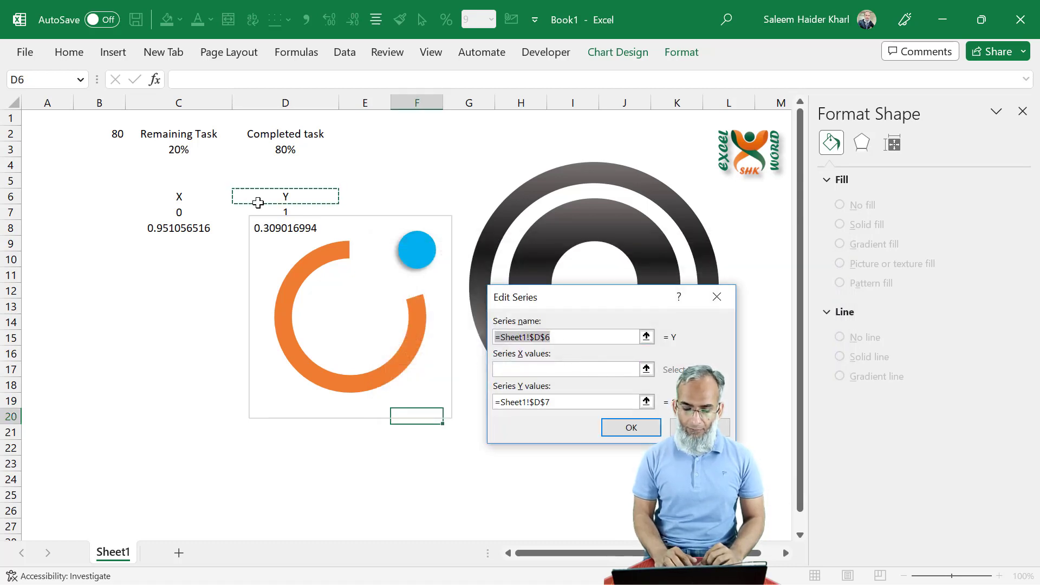
{"action": "left_click_drag", "start_coordinate": [183, 191], "coordinate": [268, 199]}
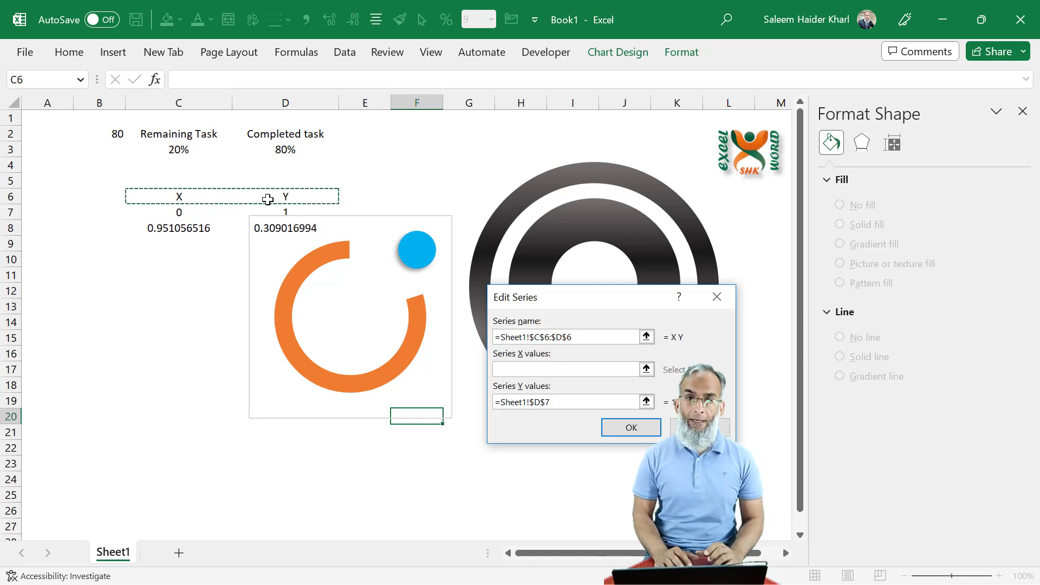
Set the scatter series' X values to C7:C8 and its Y values to D7:D8, and apply the data source changes.
{"action": "left_click", "coordinate": [512, 370]}
{"action": "left_click_drag", "start_coordinate": [173, 212], "coordinate": [176, 228]}
{"action": "left_click_drag", "start_coordinate": [563, 404], "coordinate": [466, 406]}
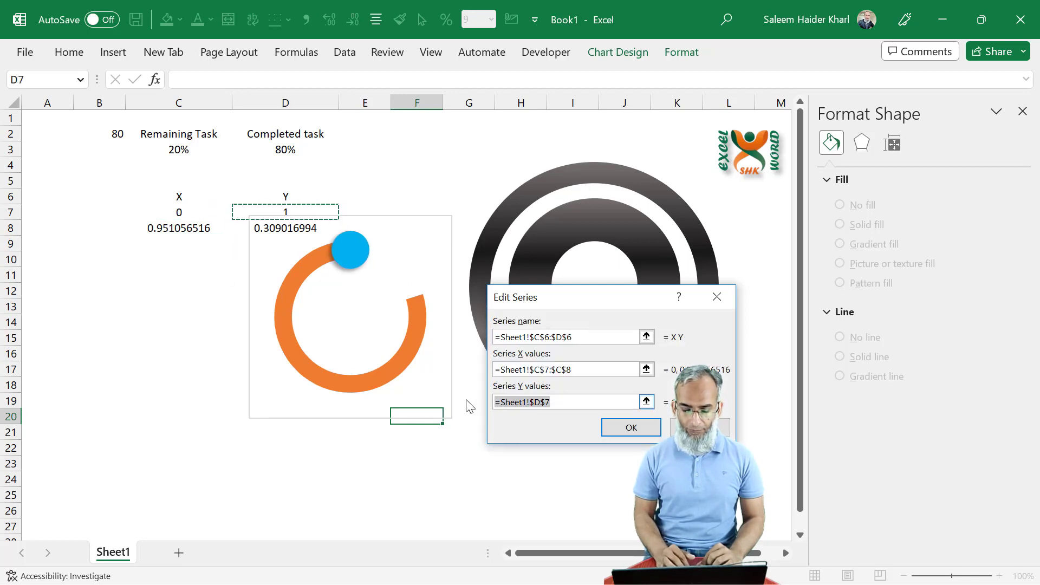
{"action": "type", "text": "="}
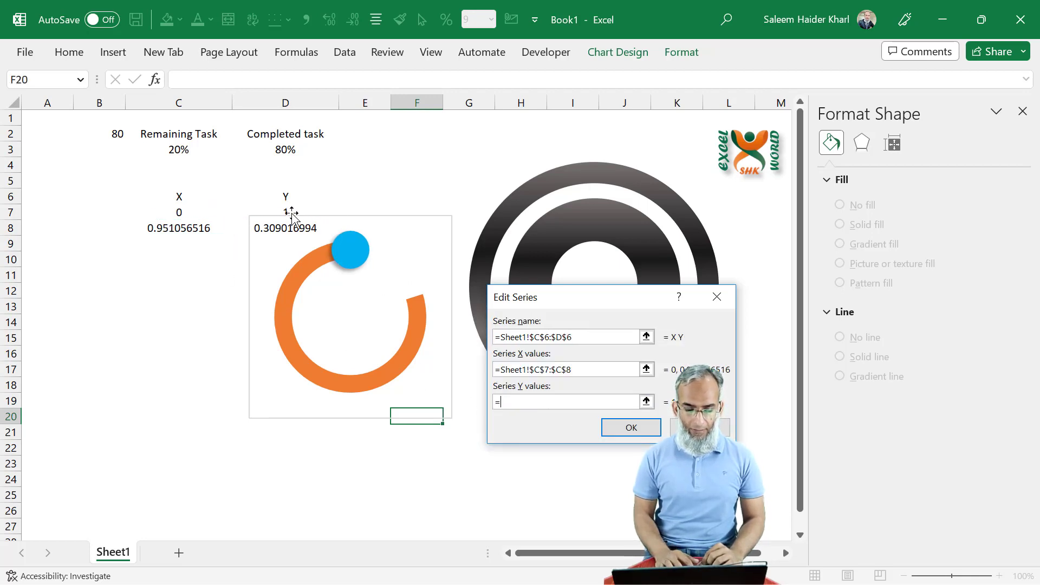
{"action": "left_click_drag", "start_coordinate": [287, 210], "coordinate": [287, 226]}
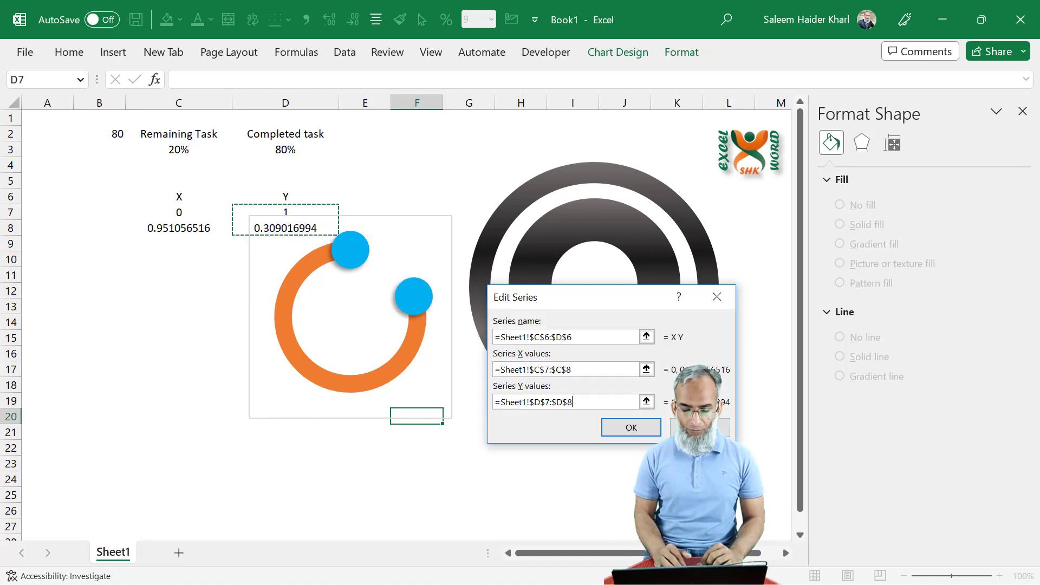
{"action": "left_click", "coordinate": [639, 429]}
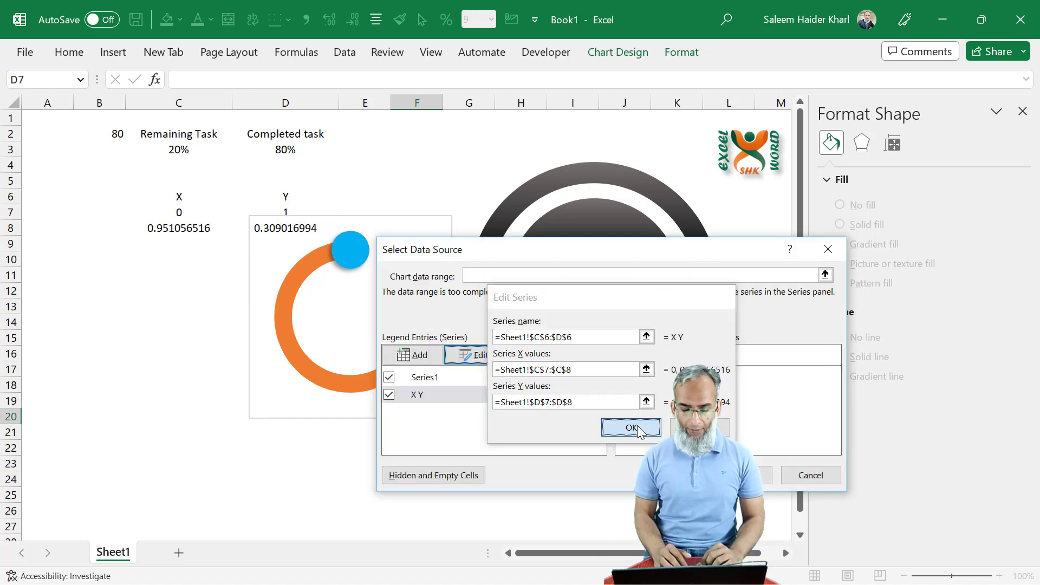
{"action": "left_click", "coordinate": [748, 475]}
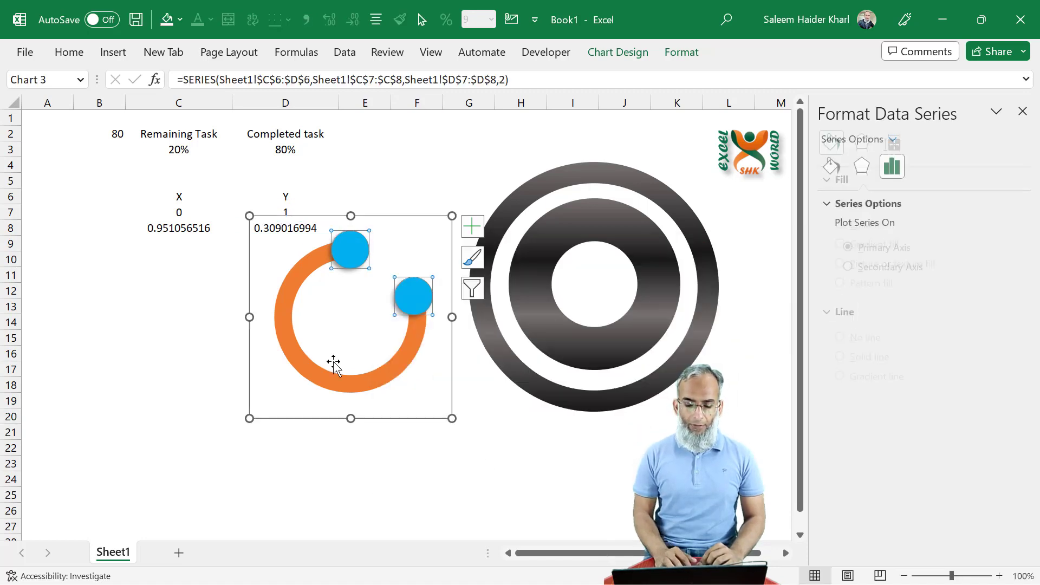
Move the chart down clear of the X/Y table and remove the shadow from only the marker at 0, 1.
{"action": "left_click_drag", "start_coordinate": [333, 363], "coordinate": [323, 396]}
{"action": "left_click", "coordinate": [343, 293]}
{"action": "left_click", "coordinate": [343, 293]}
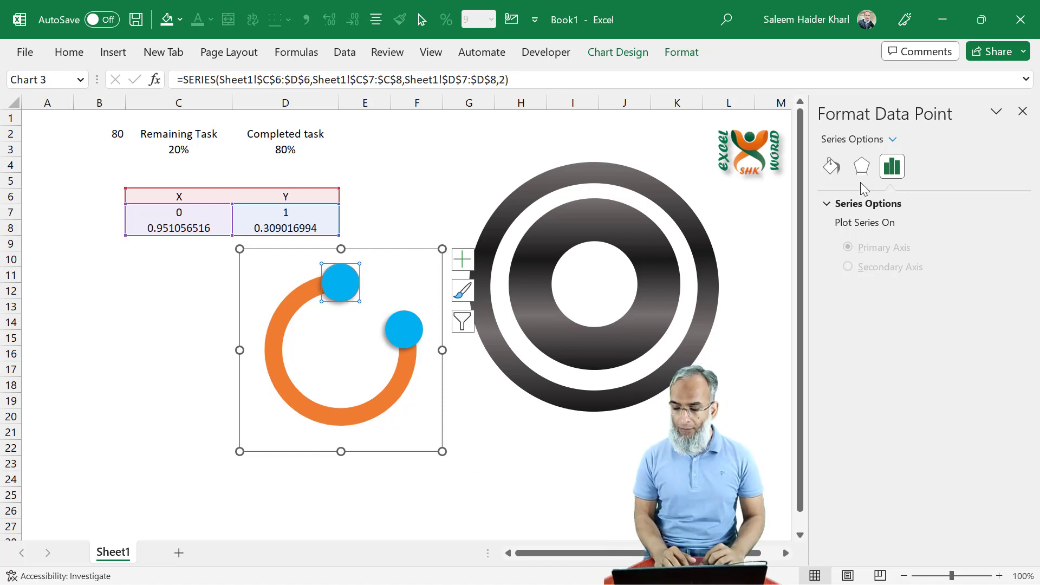
{"action": "left_click", "coordinate": [861, 167]}
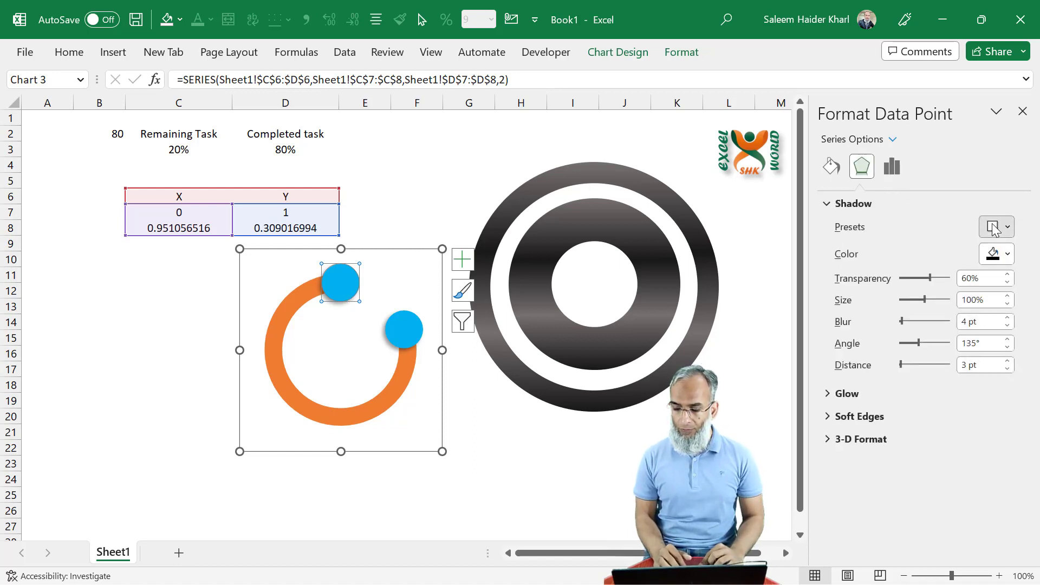
{"action": "left_click", "coordinate": [996, 226]}
{"action": "left_click", "coordinate": [915, 280]}
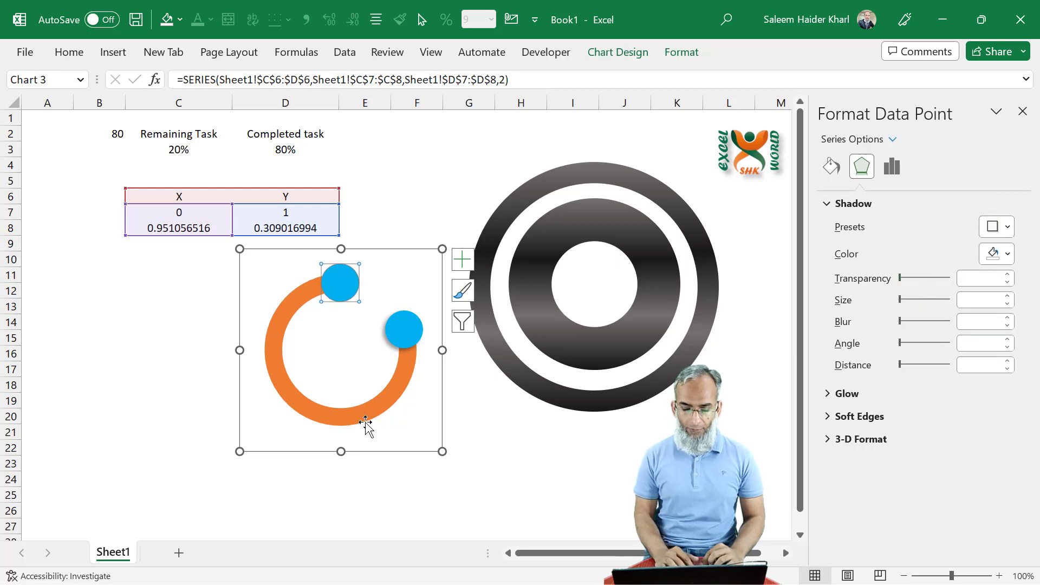
Fill the completed-task slice of the doughnut with standard light blue.
{"action": "left_click", "coordinate": [390, 402]}
{"action": "left_click", "coordinate": [389, 402]}
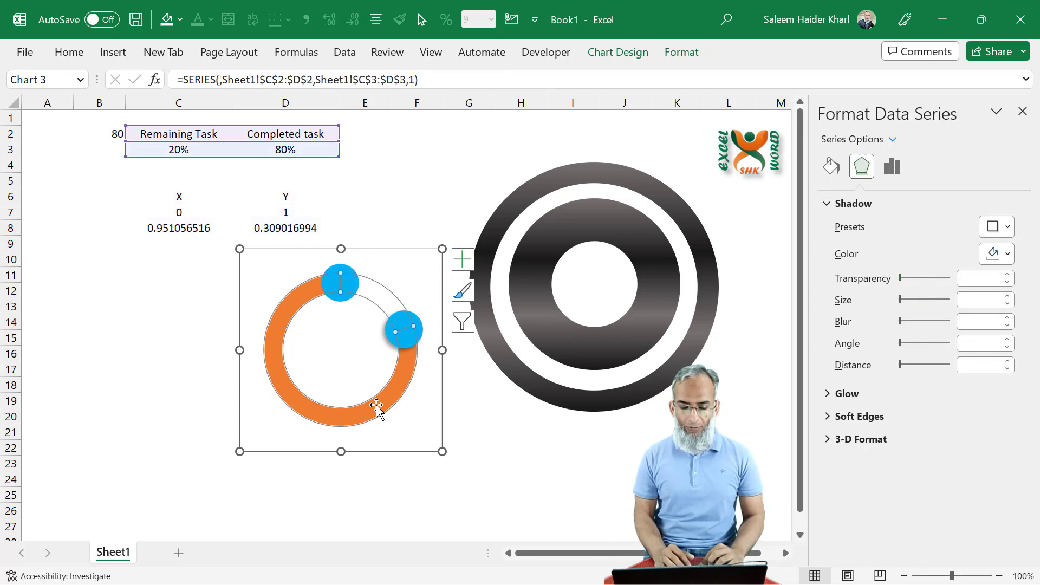
{"action": "left_click", "coordinate": [376, 405]}
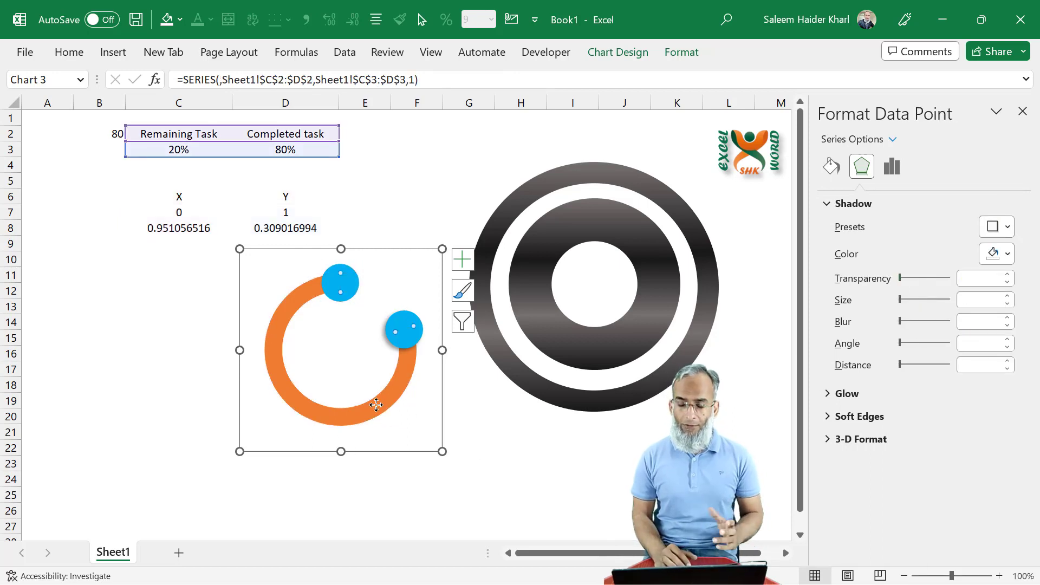
{"action": "left_click", "coordinate": [832, 168]}
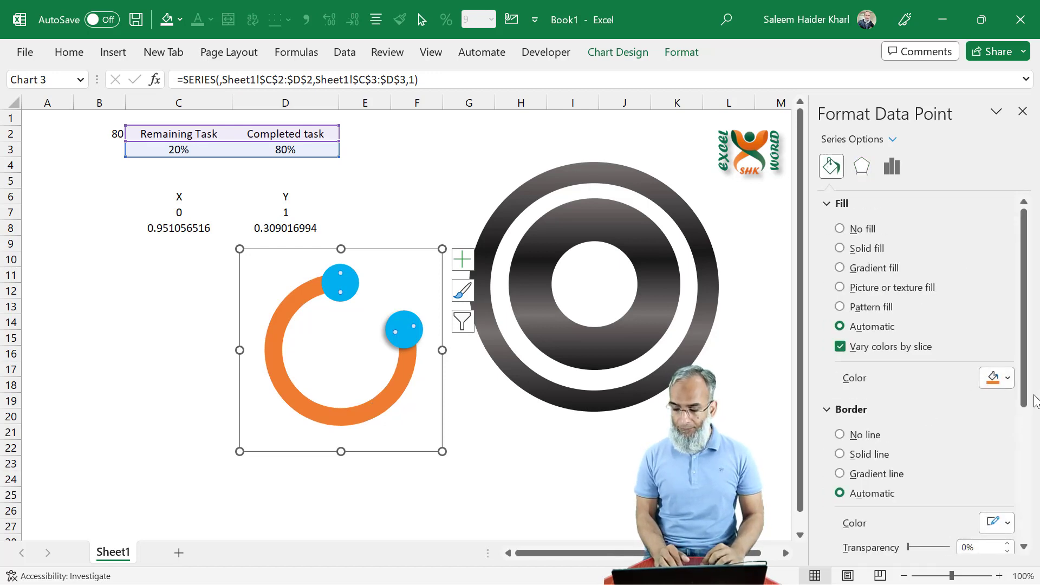
{"action": "left_click_drag", "start_coordinate": [1023, 401], "coordinate": [1024, 474]}
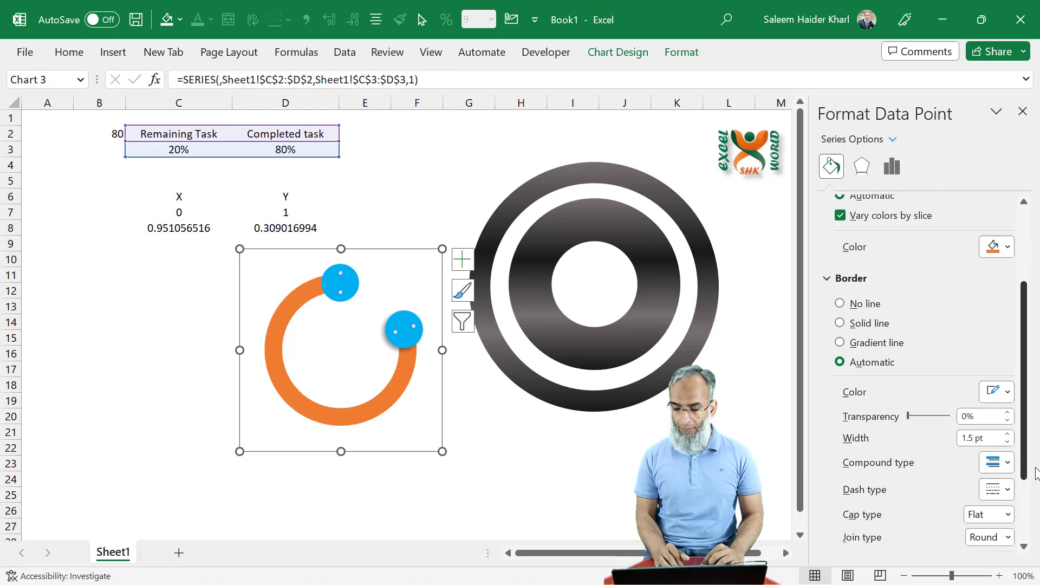
{"action": "left_click", "coordinate": [1008, 247]}
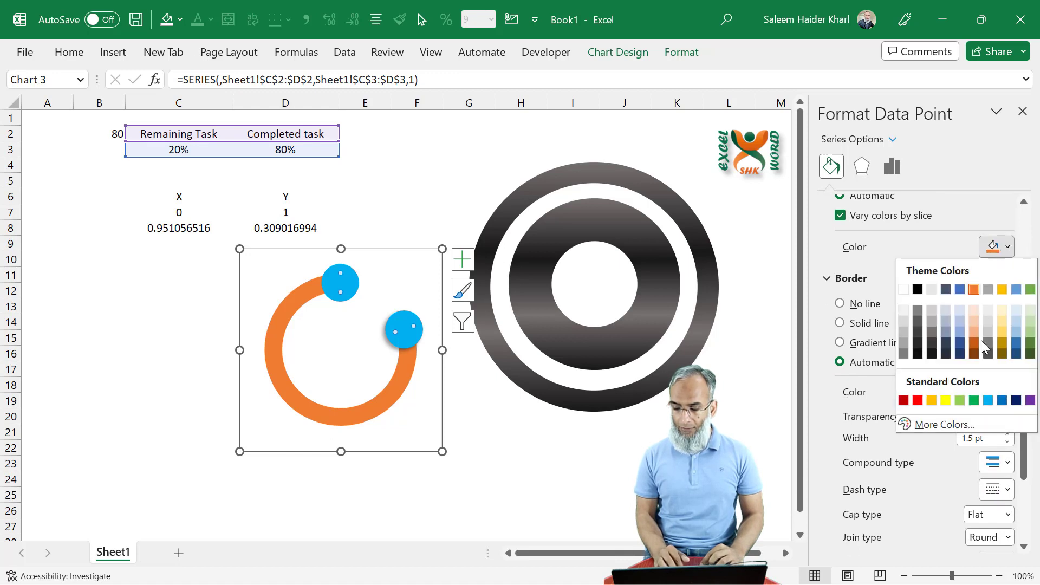
{"action": "left_click", "coordinate": [988, 400]}
Give the completed-task slice a solid standard light blue border 17.75 pt wide.
{"action": "left_click_drag", "start_coordinate": [1029, 353], "coordinate": [1028, 421]}
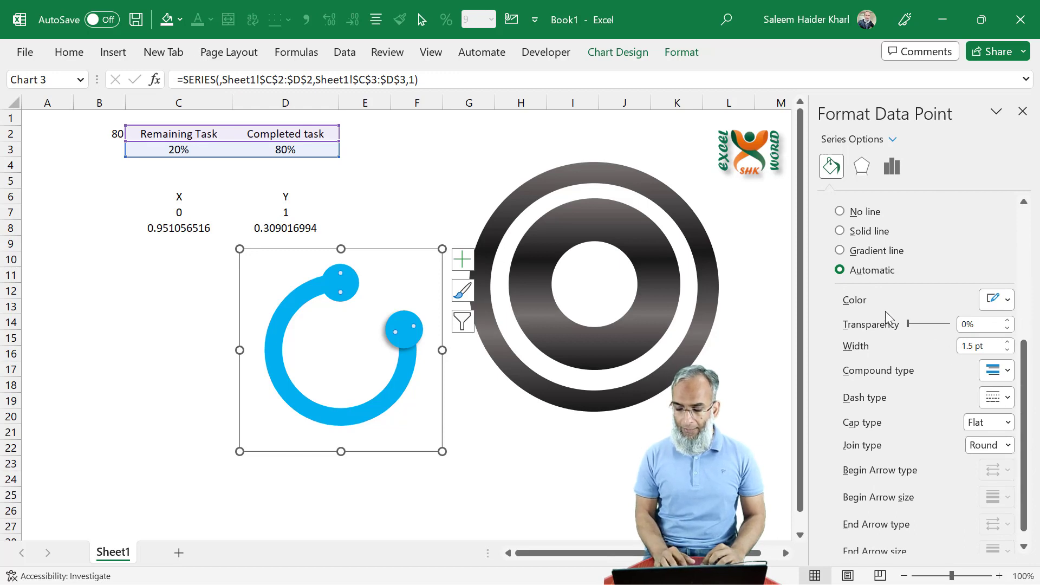
{"action": "left_click", "coordinate": [976, 346]}
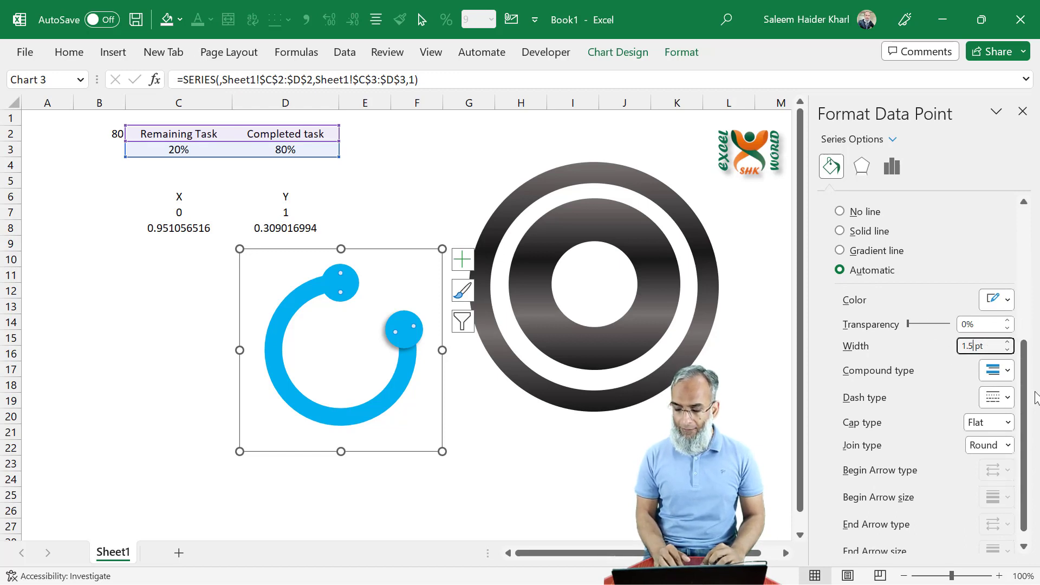
{"action": "mouse_move", "coordinate": [1035, 391]}
{"action": "left_mouse_down"}
{"action": "mouse_move", "coordinate": [1030, 343]}
{"action": "mouse_move", "coordinate": [1030, 397]}
{"action": "left_mouse_up"}
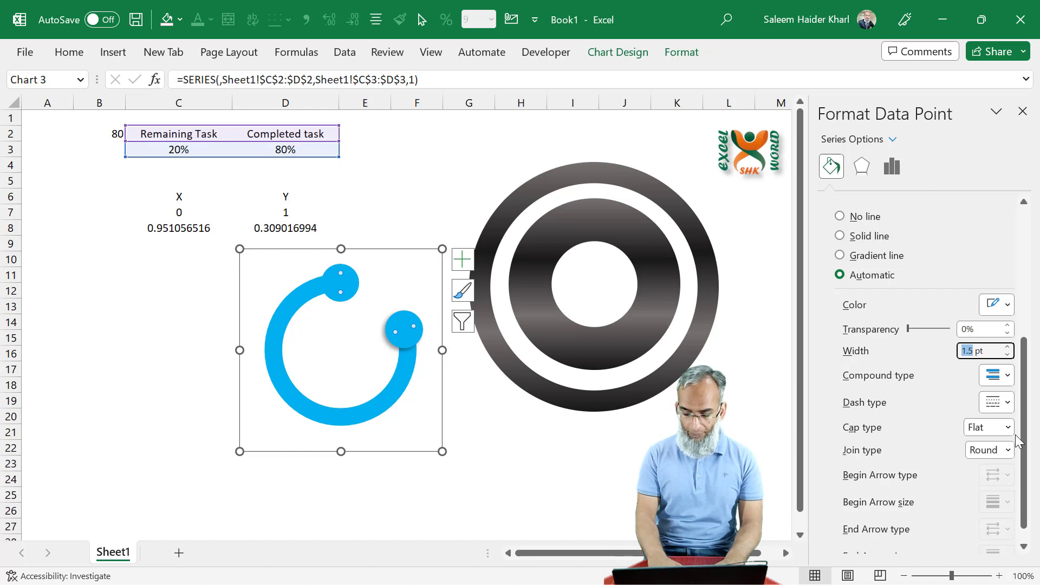
{"action": "type", "text": "17.75"}
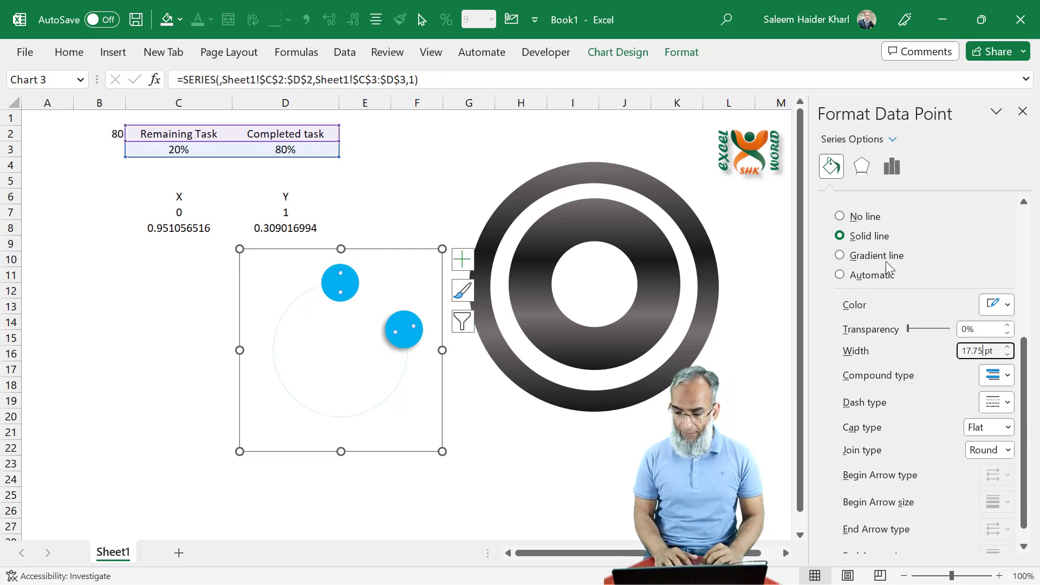
{"action": "left_click", "coordinate": [1001, 311]}
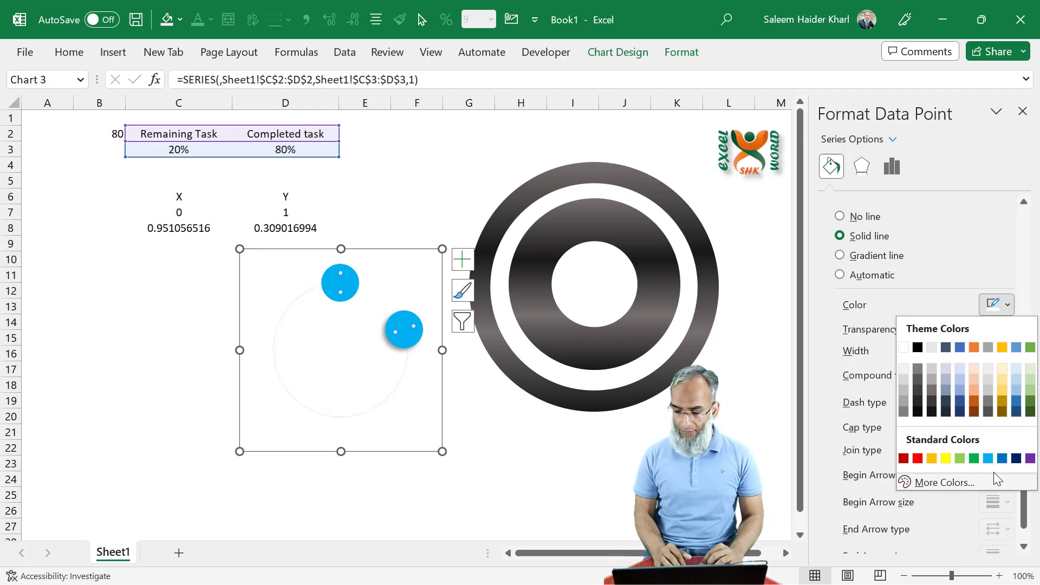
{"action": "left_click", "coordinate": [986, 460]}
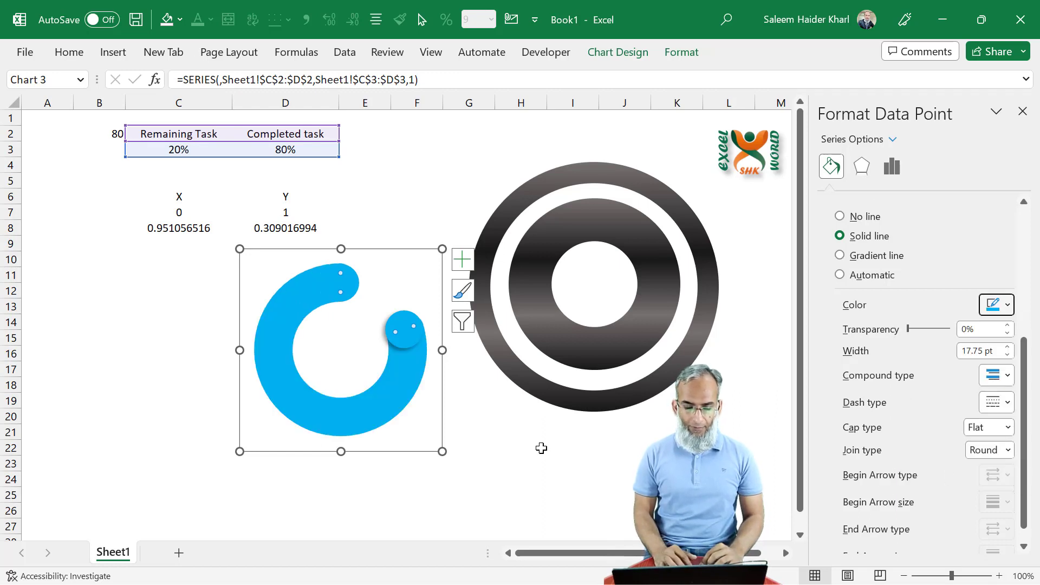
{"action": "left_click", "coordinate": [569, 440]}
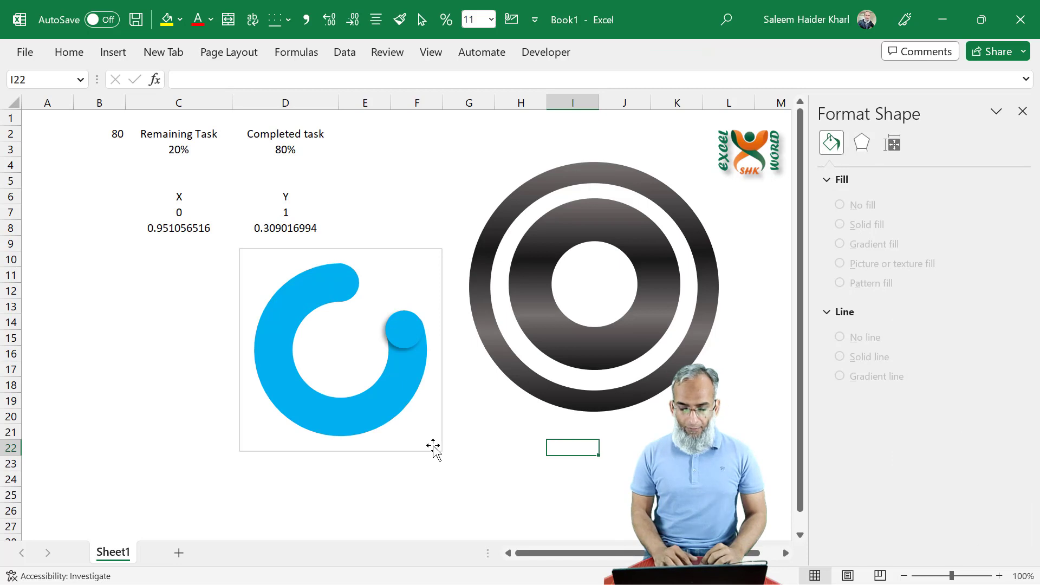
Remove the outline from the doughnut's chart area and move the chart clear of the gradient rings.
{"action": "left_click", "coordinate": [436, 443]}
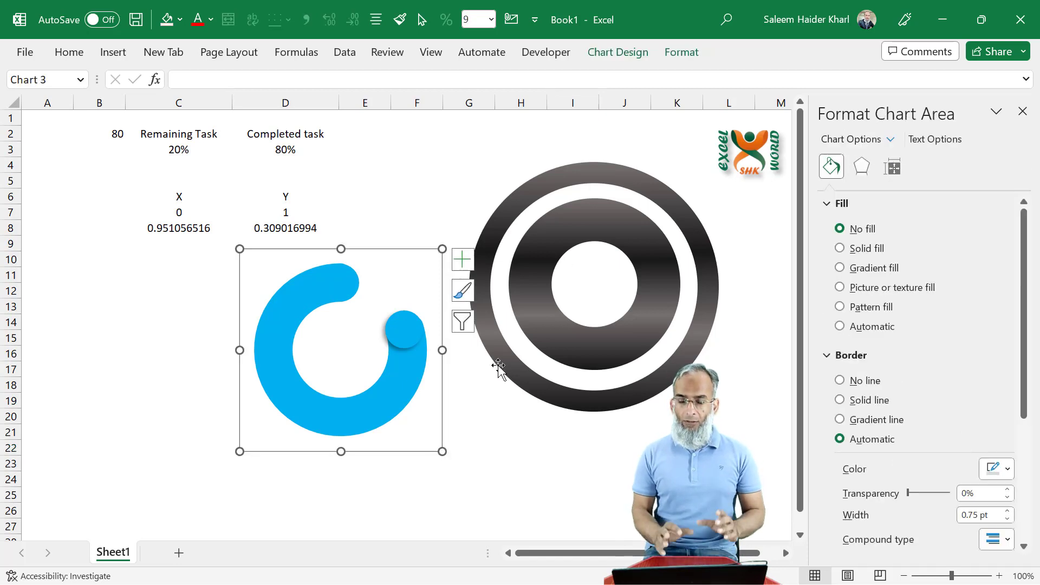
{"action": "left_click", "coordinate": [629, 53]}
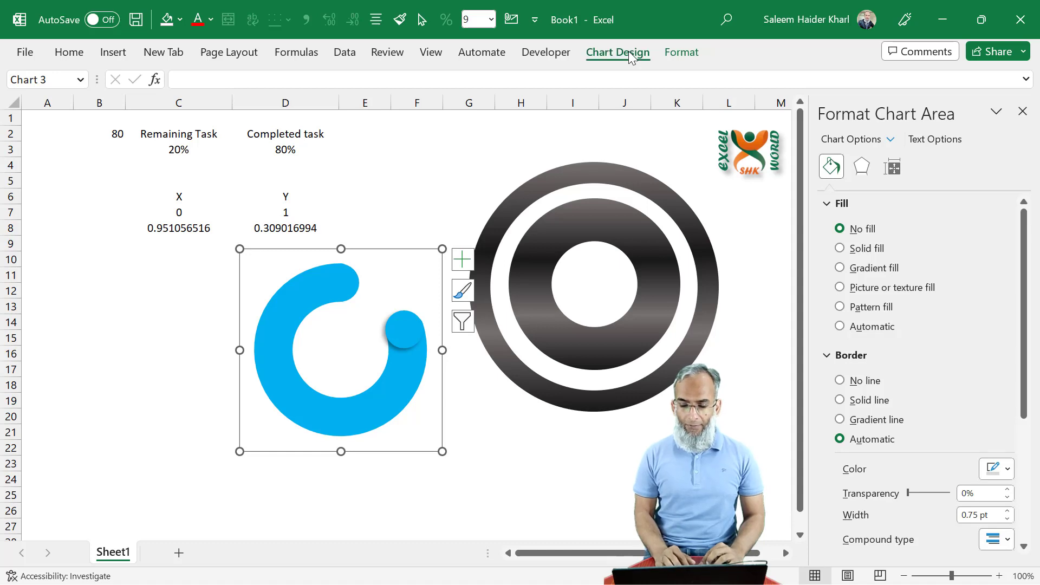
{"action": "left_click", "coordinate": [681, 53]}
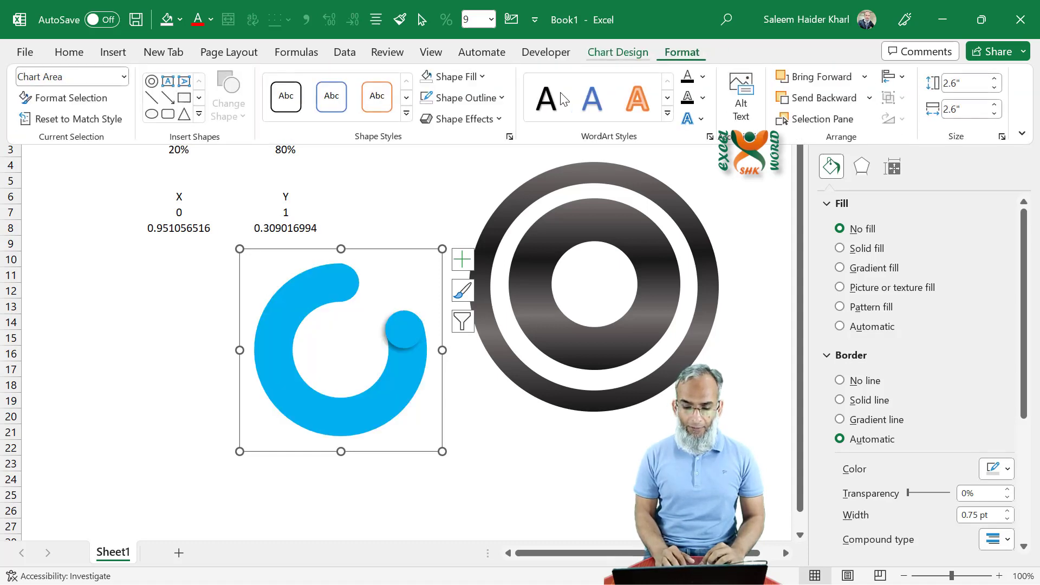
{"action": "left_click", "coordinate": [427, 104]}
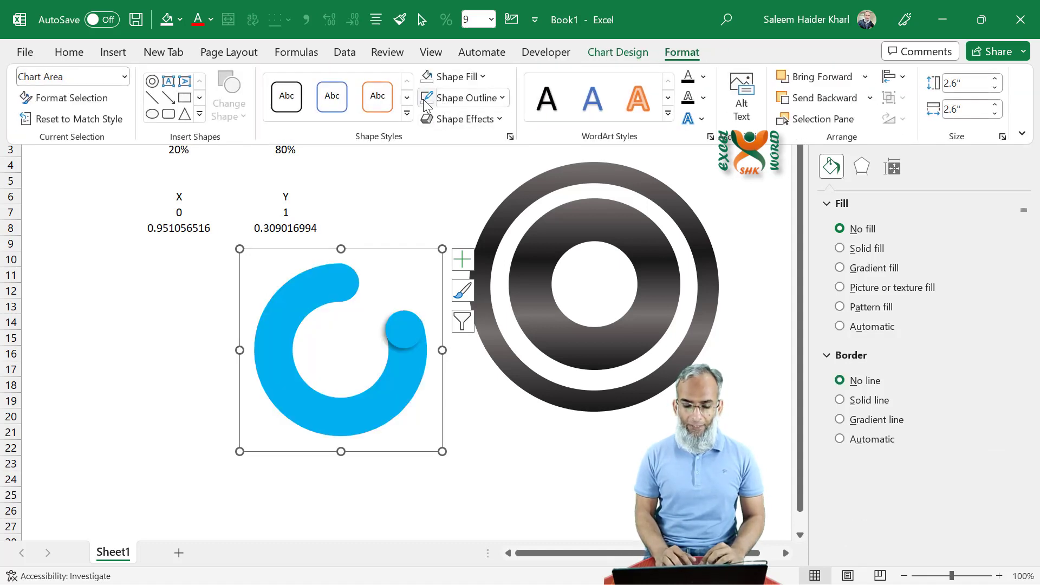
{"action": "left_click", "coordinate": [449, 408]}
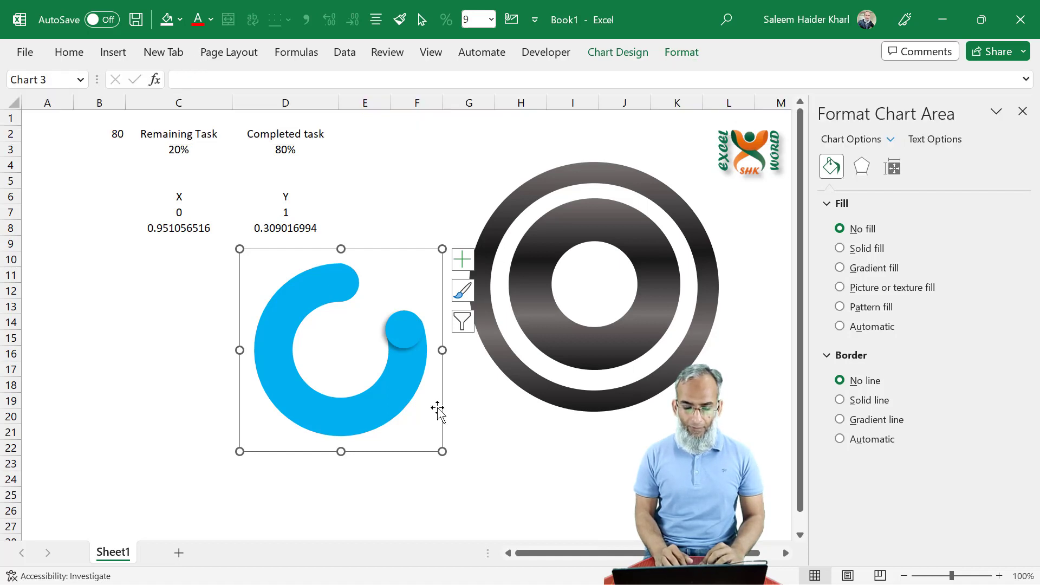
{"action": "left_click_drag", "start_coordinate": [449, 408], "coordinate": [403, 437]}
Bring the smaller gradient ring in front of the larger one, moving the larger ring aside and back around it.
{"action": "left_click", "coordinate": [629, 411]}
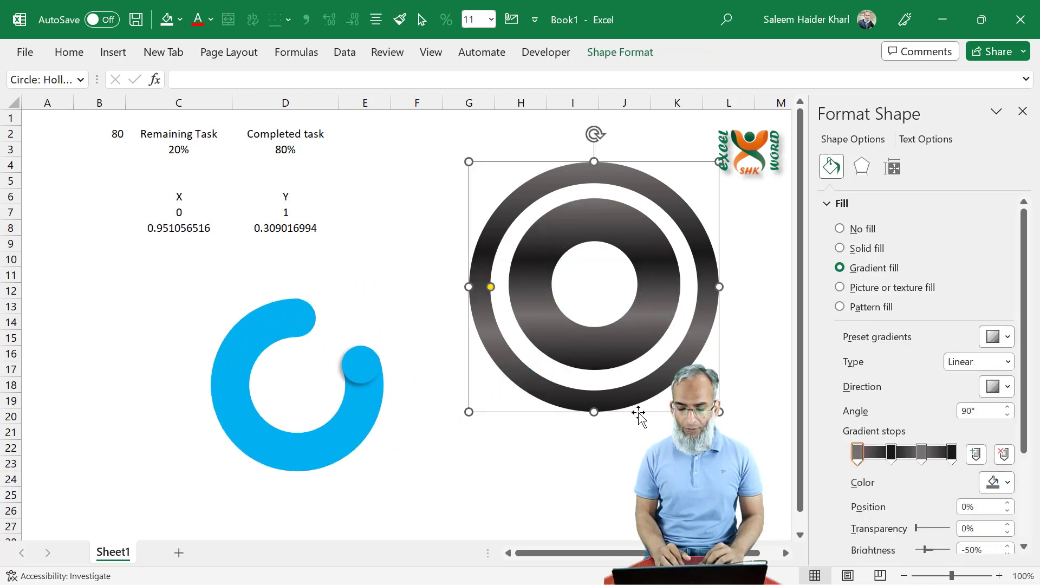
{"action": "left_click_drag", "start_coordinate": [629, 411], "coordinate": [489, 368]}
{"action": "left_click", "coordinate": [626, 370]}
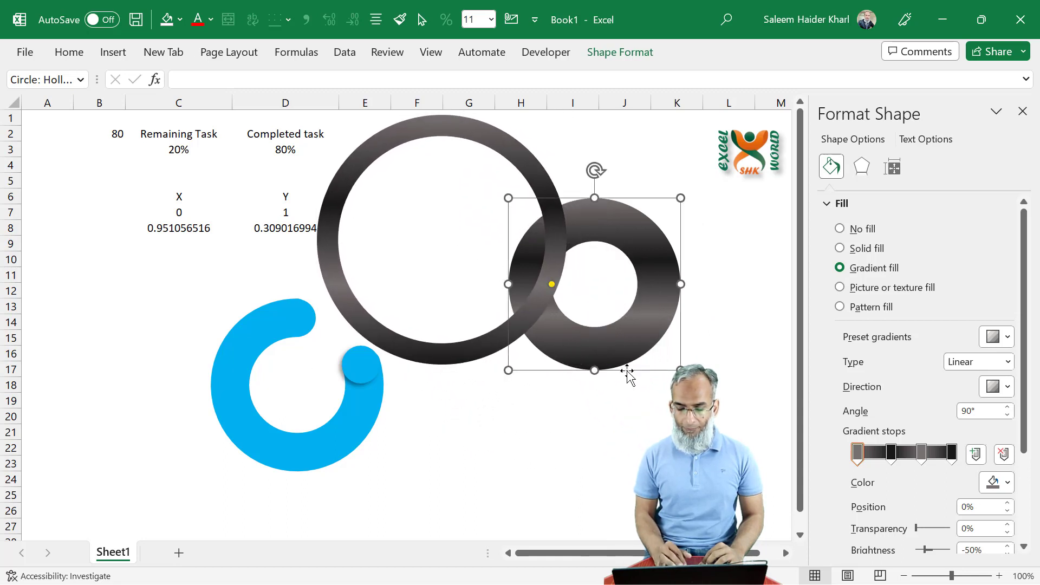
{"action": "right_click", "coordinate": [627, 370]}
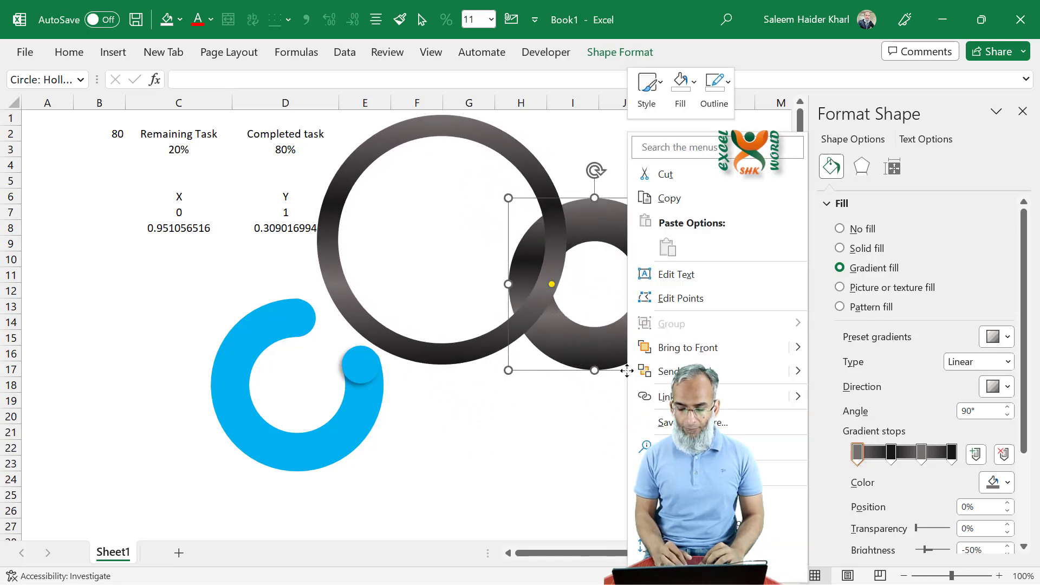
{"action": "left_click", "coordinate": [694, 355]}
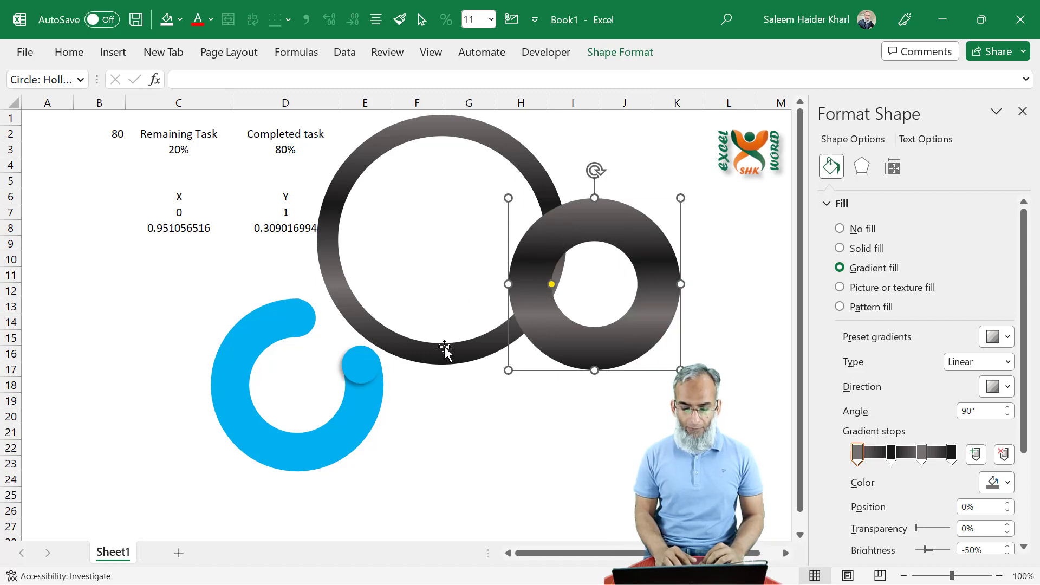
{"action": "left_click", "coordinate": [443, 349]}
{"action": "left_click_drag", "start_coordinate": [471, 372], "coordinate": [623, 410]}
Slightly enlarge the hole of the inner gradient ring to match the blue doughnut's thickness, bringing the chart closer for comparison.
{"action": "left_click", "coordinate": [624, 342]}
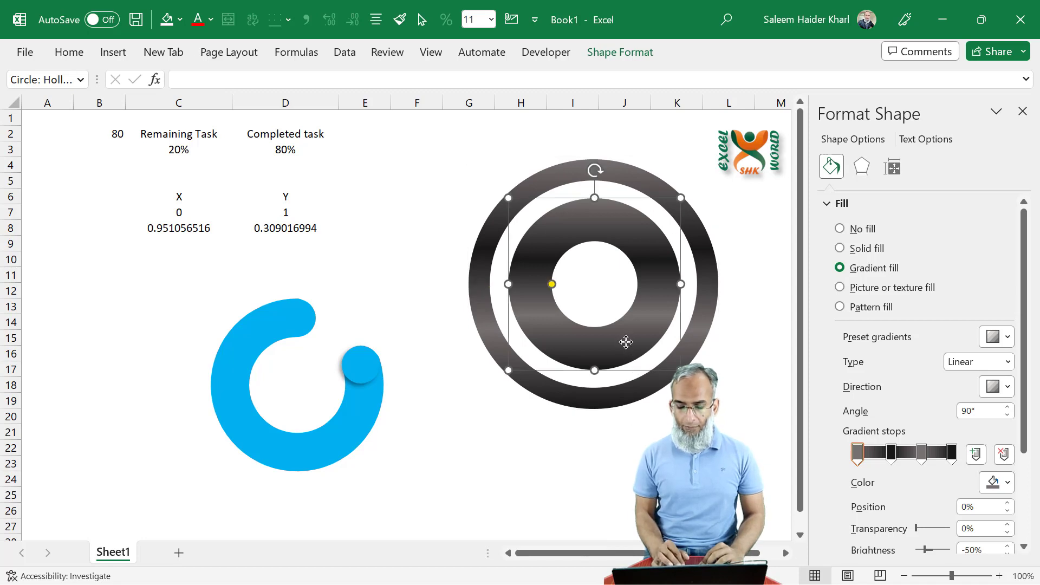
{"action": "left_click_drag", "start_coordinate": [552, 284], "coordinate": [550, 288]}
{"action": "left_click", "coordinate": [369, 449]}
{"action": "left_click_drag", "start_coordinate": [369, 449], "coordinate": [465, 375]}
{"action": "left_click_drag", "start_coordinate": [546, 288], "coordinate": [547, 283]}
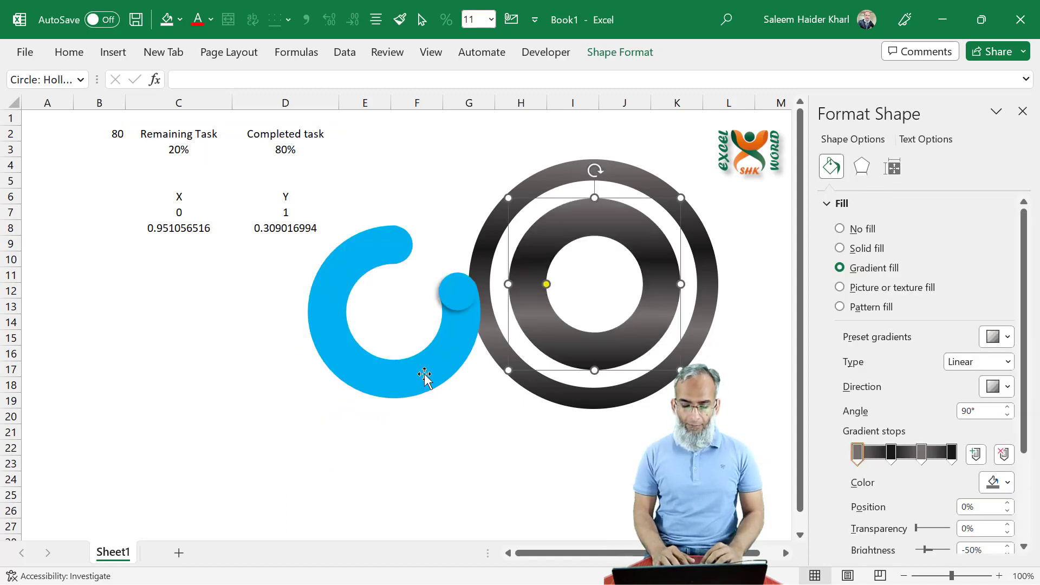
Place the blue doughnut chart exactly over the inner gradient ring and deselect it.
{"action": "left_click", "coordinate": [466, 401]}
{"action": "left_click_drag", "start_coordinate": [492, 410], "coordinate": [692, 383]}
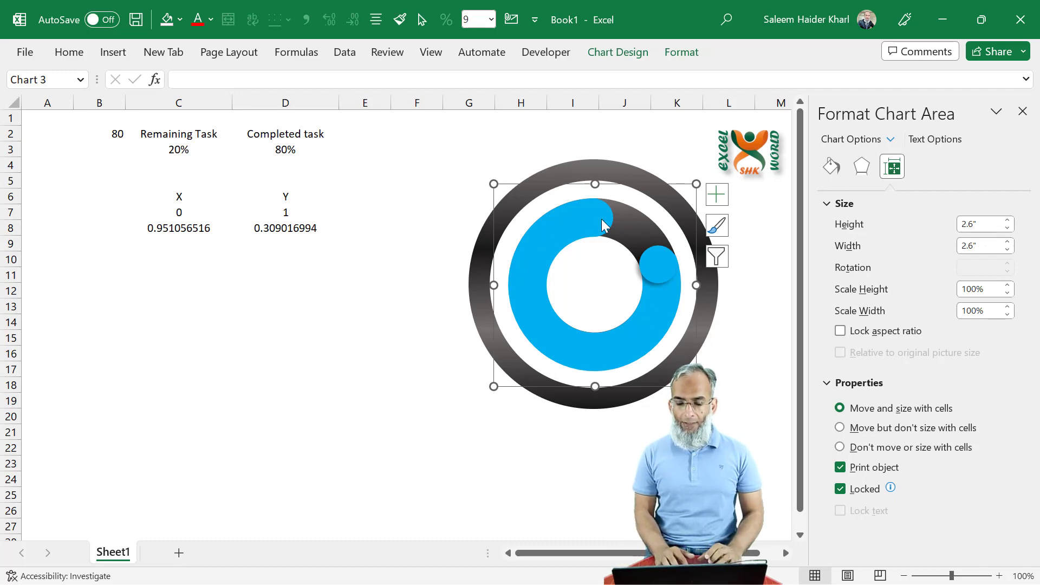
{"action": "mouse_move", "coordinate": [647, 232]}
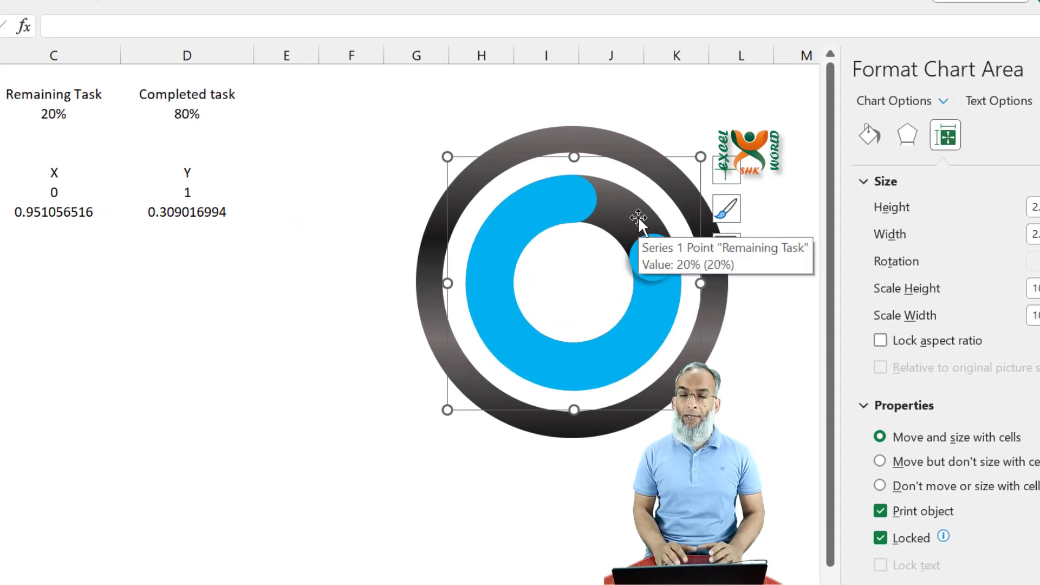
{"action": "key", "text": "Escape"}
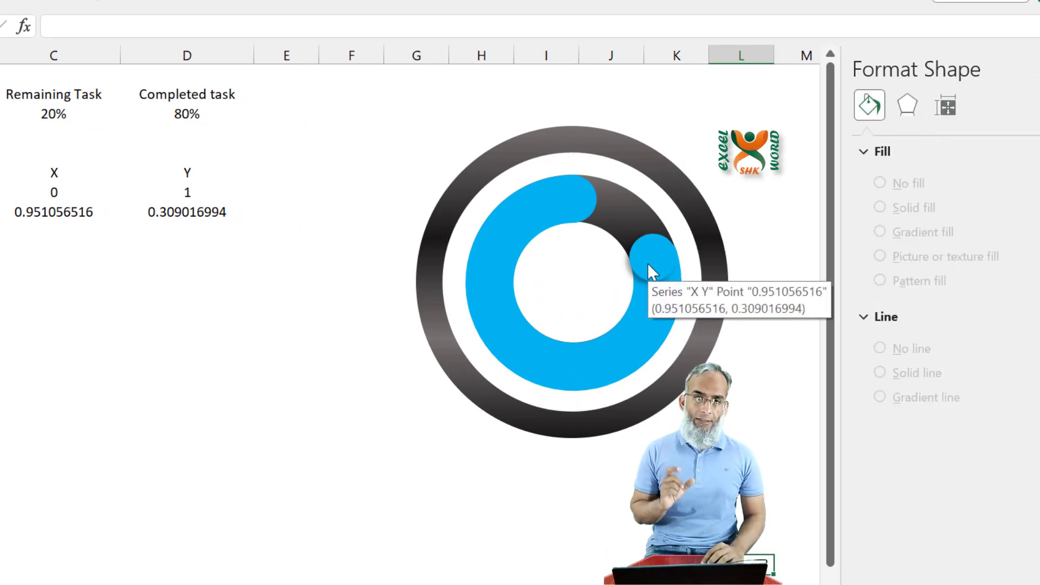
Add data labels to the X Y scatter series and select those labels.
{"action": "left_click", "coordinate": [647, 262]}
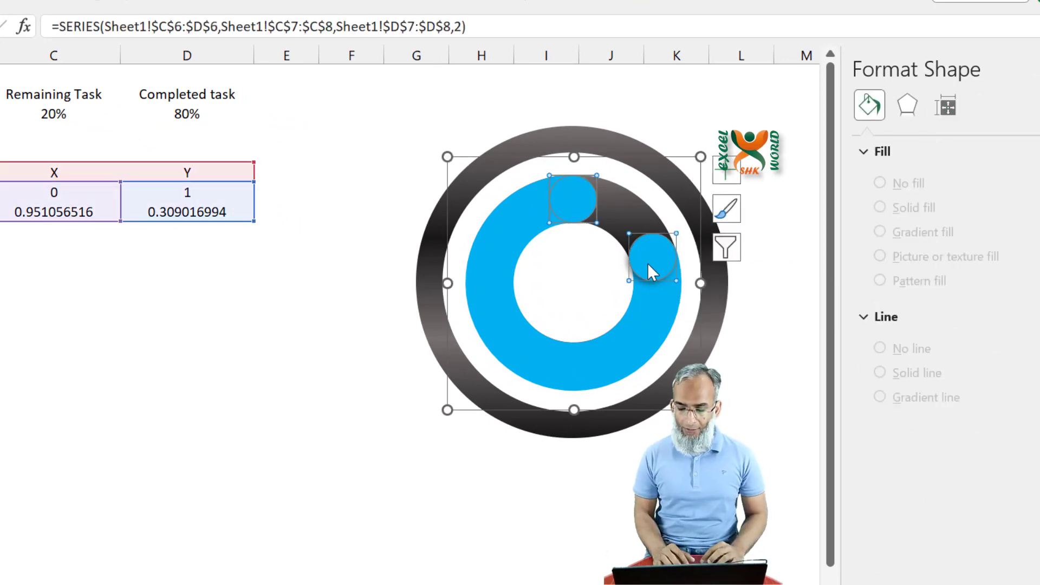
{"action": "left_click", "coordinate": [736, 177]}
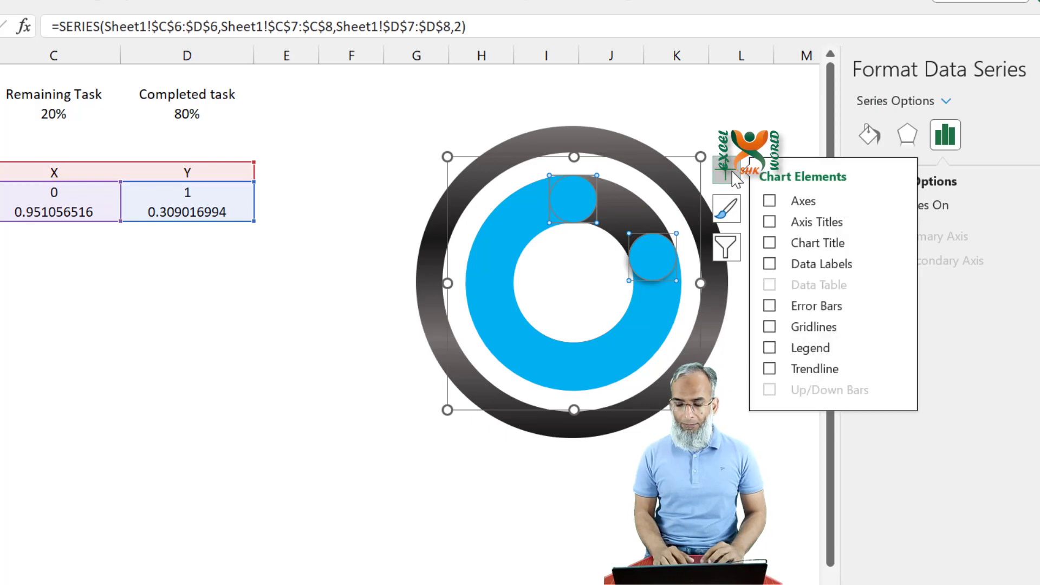
{"action": "left_click", "coordinate": [771, 266]}
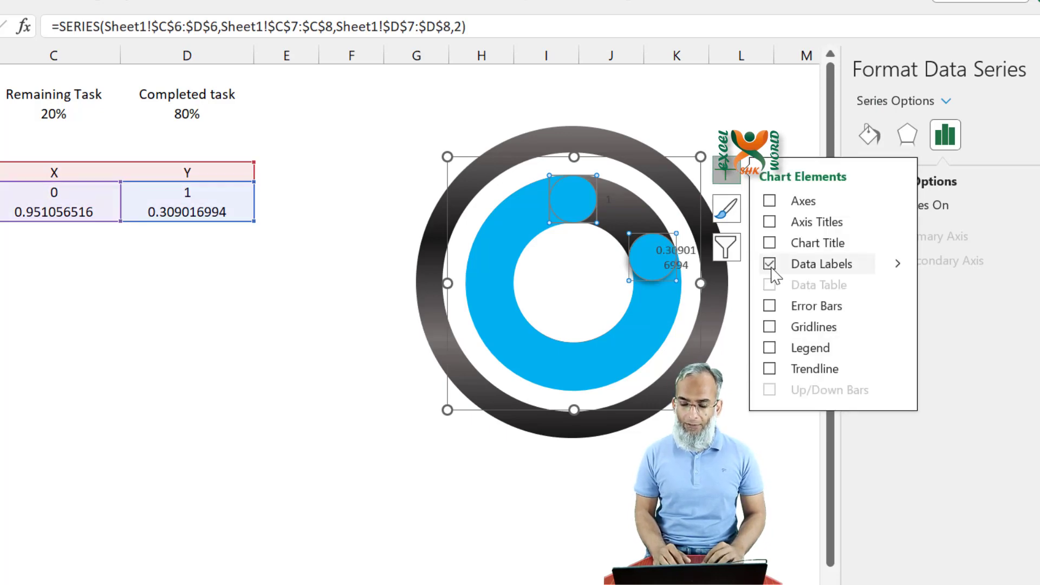
{"action": "left_click", "coordinate": [667, 264]}
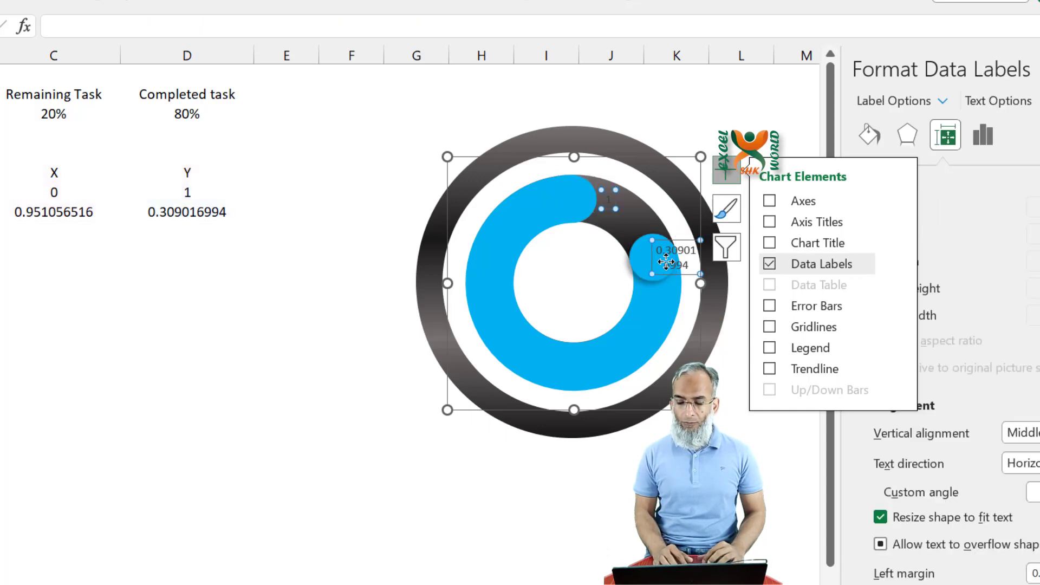
{"action": "left_click", "coordinate": [728, 170]}
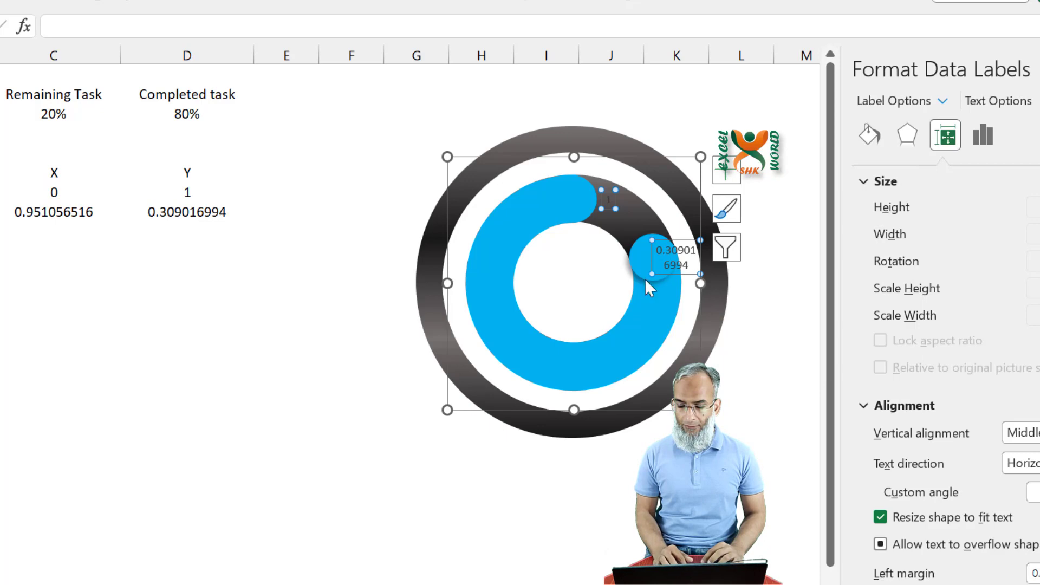
Make the scatter labels show the values from cells C3:D3 instead of the Y values, and center them on the markers.
{"action": "left_click", "coordinate": [987, 141]}
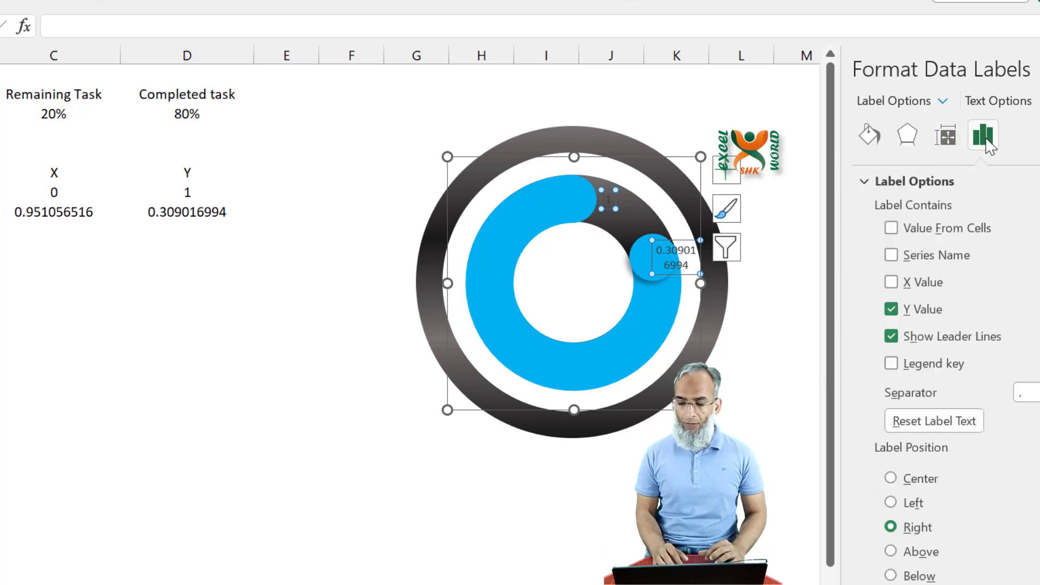
{"action": "left_click", "coordinate": [890, 228]}
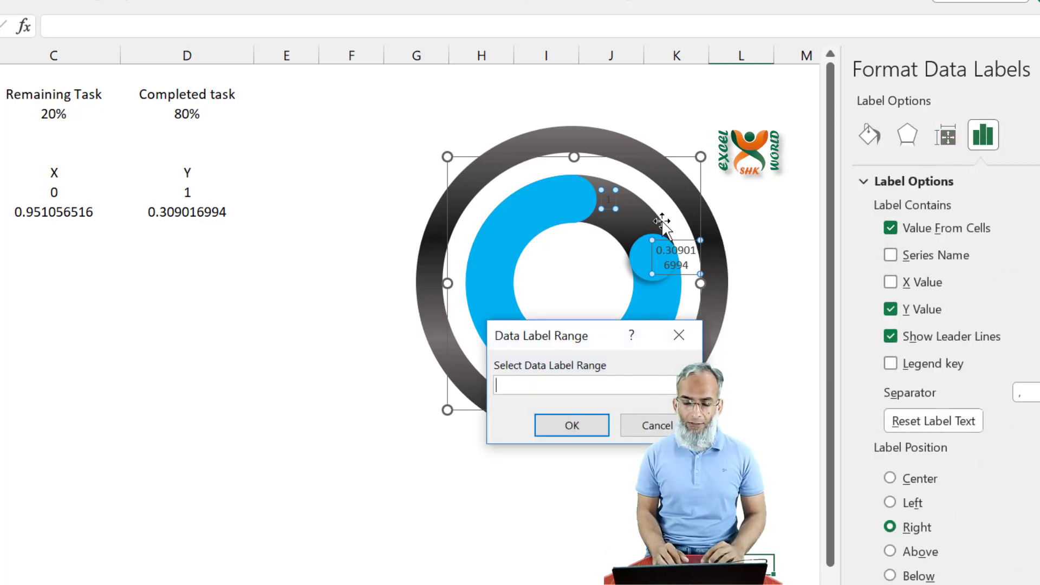
{"action": "left_click_drag", "start_coordinate": [69, 114], "coordinate": [156, 116]}
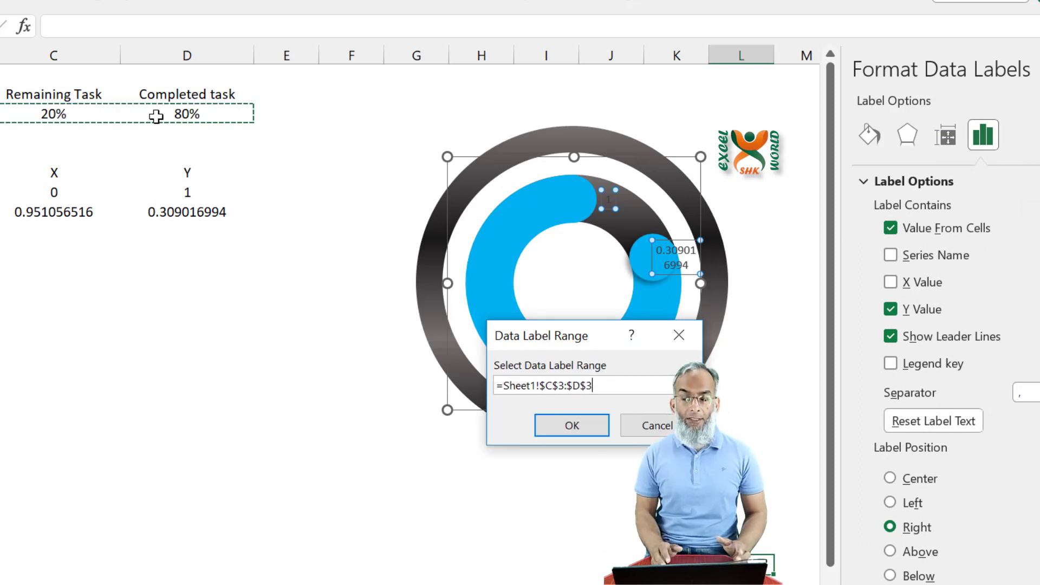
{"action": "left_click", "coordinate": [578, 430]}
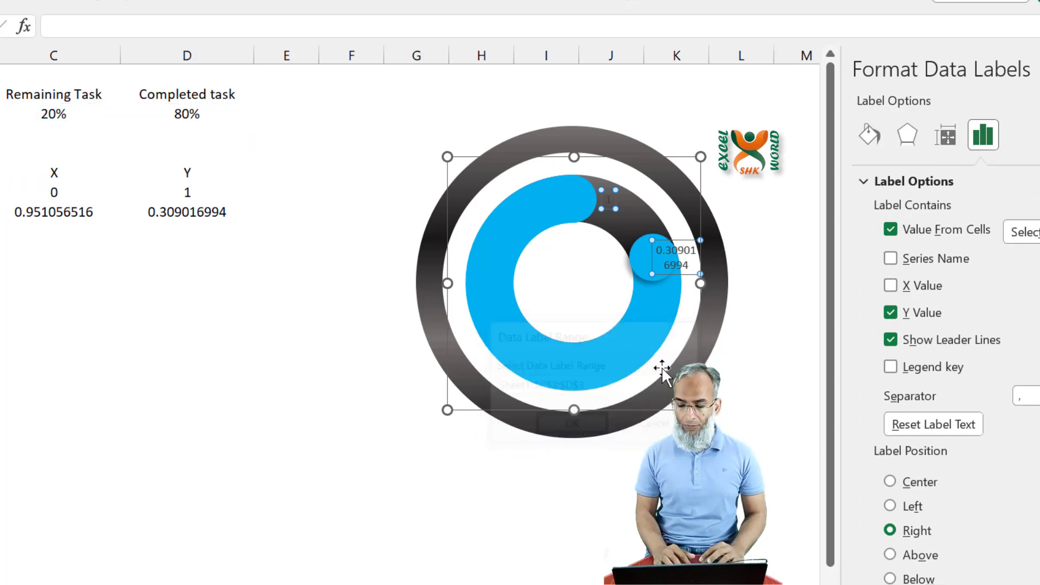
{"action": "left_click", "coordinate": [891, 313]}
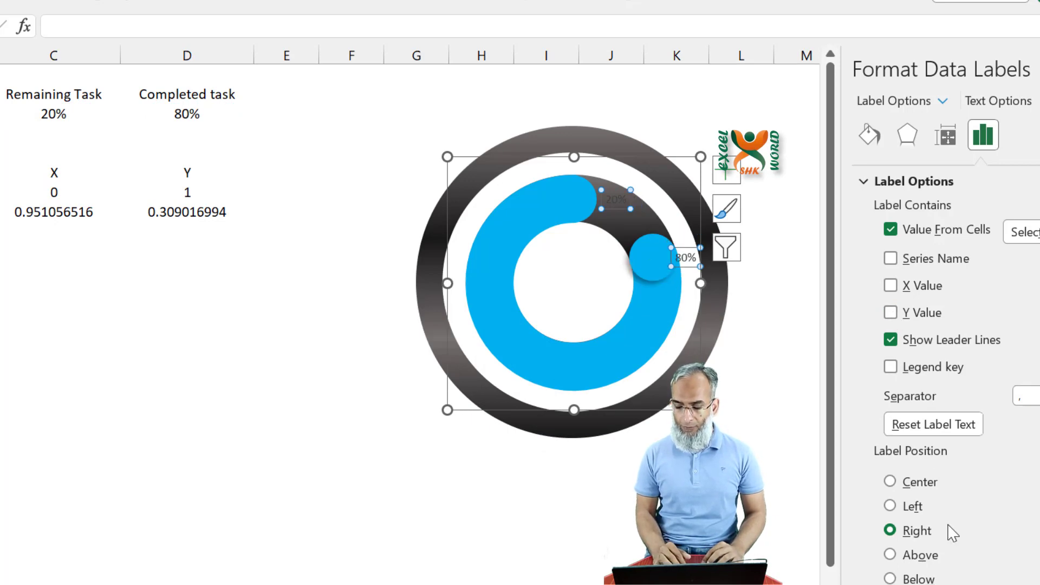
{"action": "left_click", "coordinate": [890, 481]}
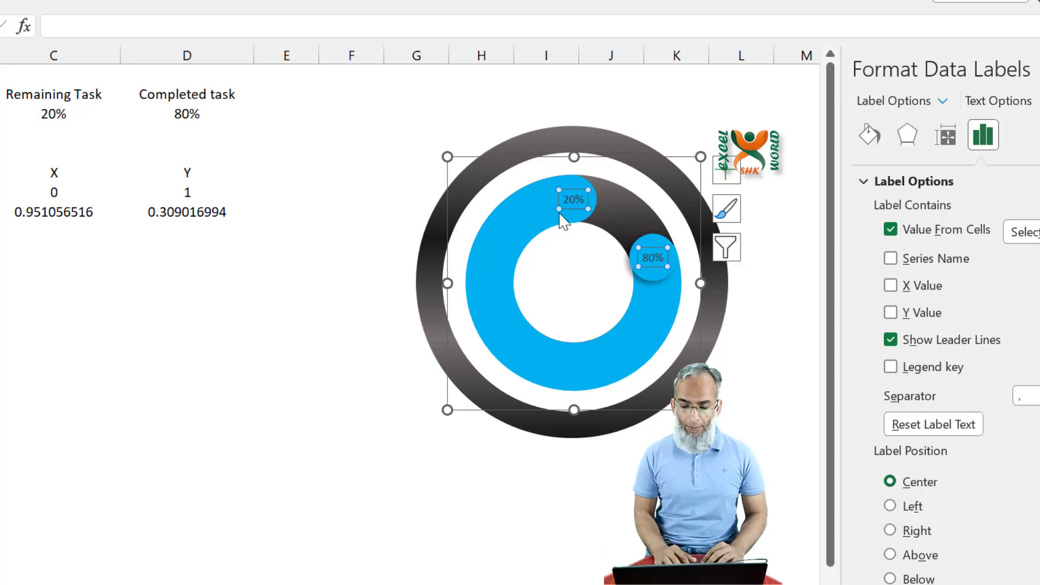
Delete only the 20% data label from the marker at 0, 1.
{"action": "left_click", "coordinate": [570, 204]}
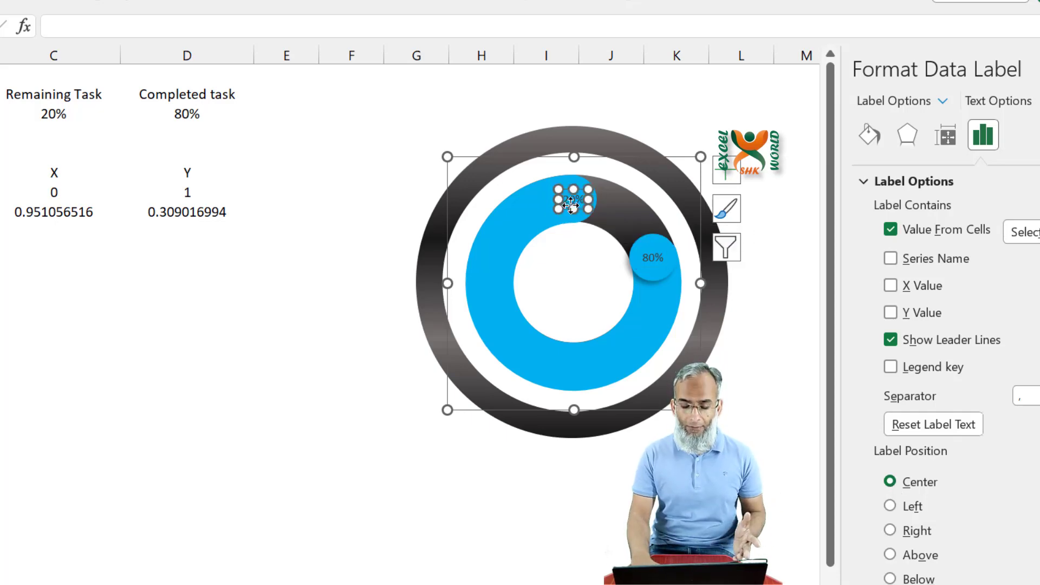
{"action": "key", "text": "Delete"}
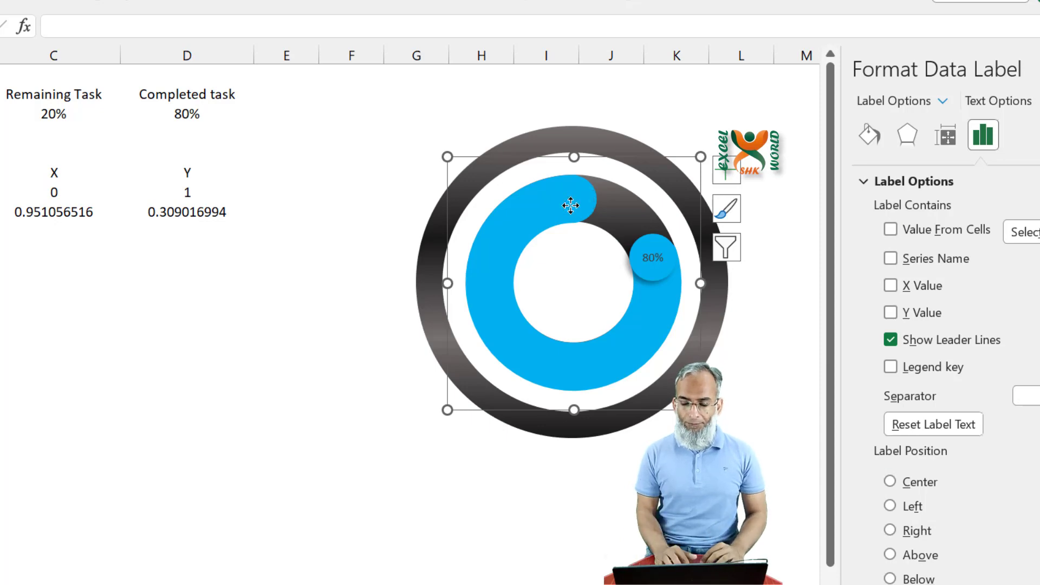
Format the 80% data label as white, bold, 14-point text, deselect it and close the formatting pane.
{"action": "left_click", "coordinate": [655, 265]}
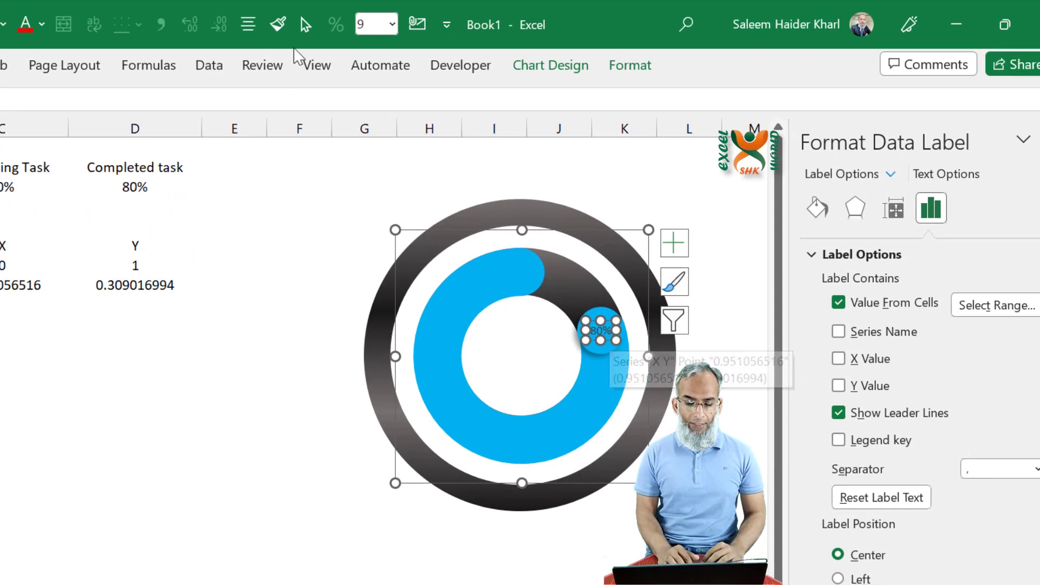
{"action": "left_click", "coordinate": [42, 25]}
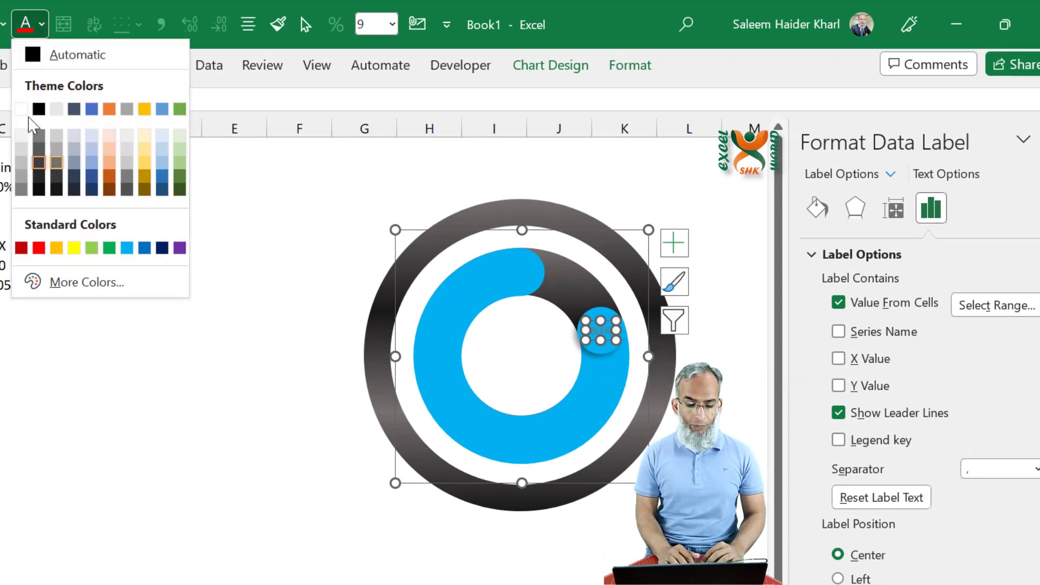
{"action": "left_click", "coordinate": [22, 110]}
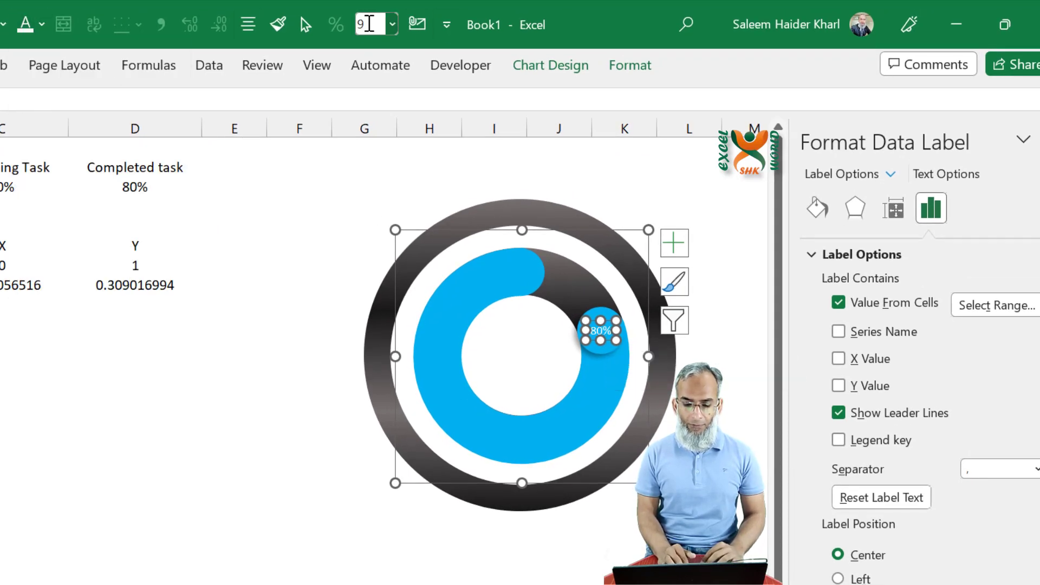
{"action": "left_click", "coordinate": [367, 24]}
{"action": "type", "text": "14"}
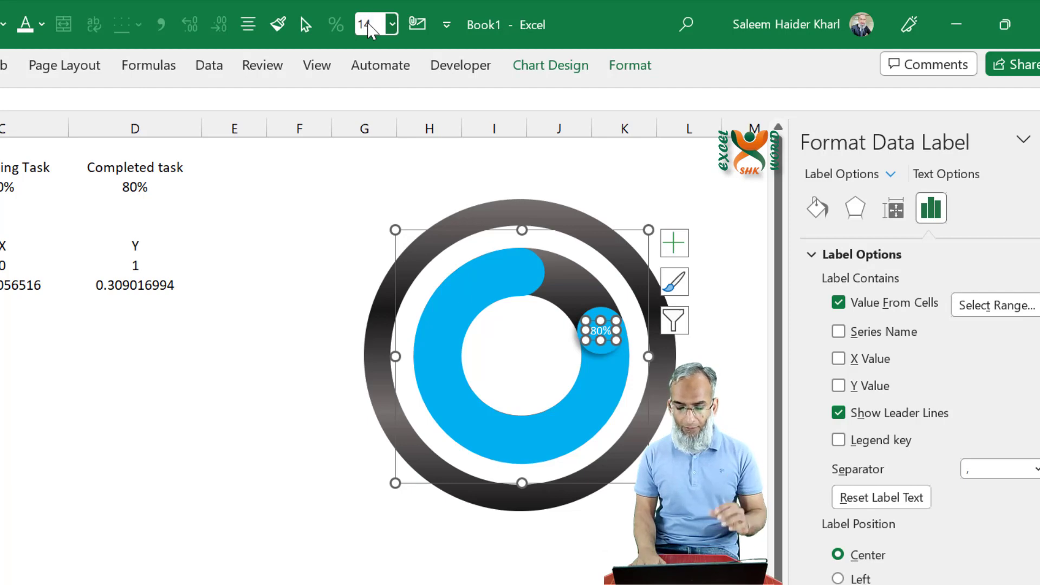
{"action": "key", "text": "Return"}
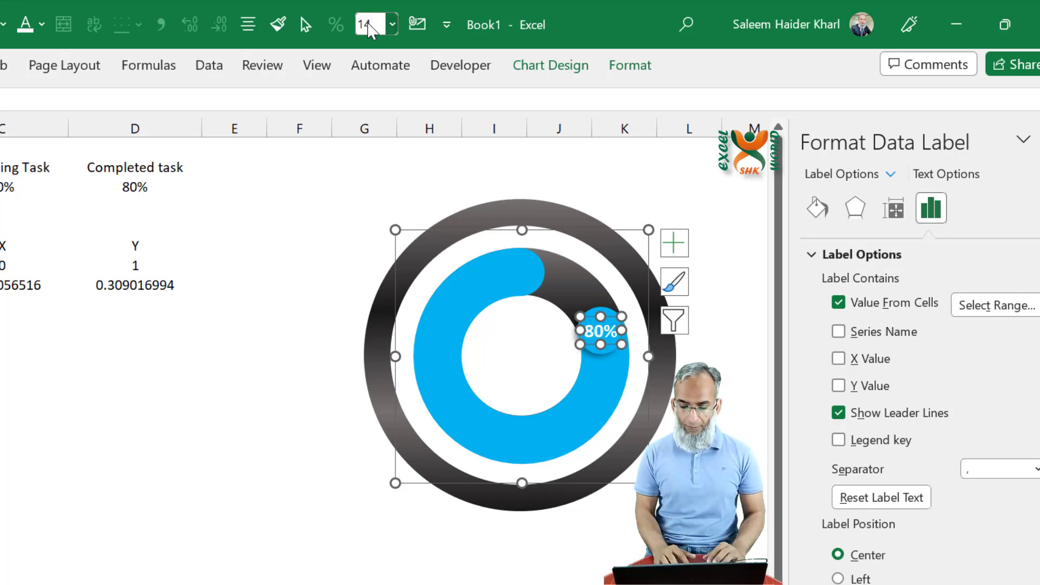
{"action": "key", "text": "ctrl+b"}
{"action": "left_click", "coordinate": [624, 527]}
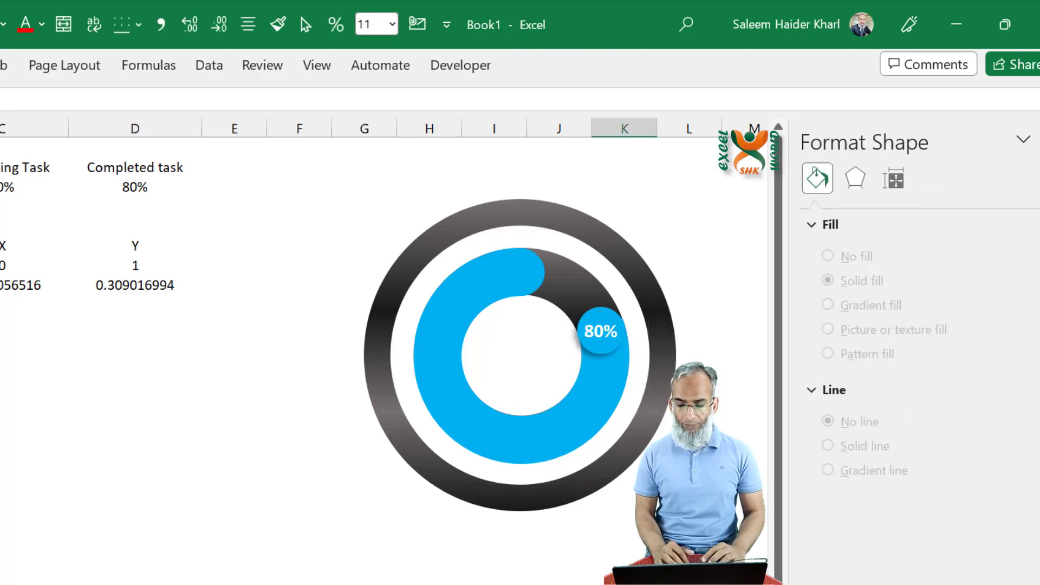
{"action": "left_click", "coordinate": [1039, 139]}
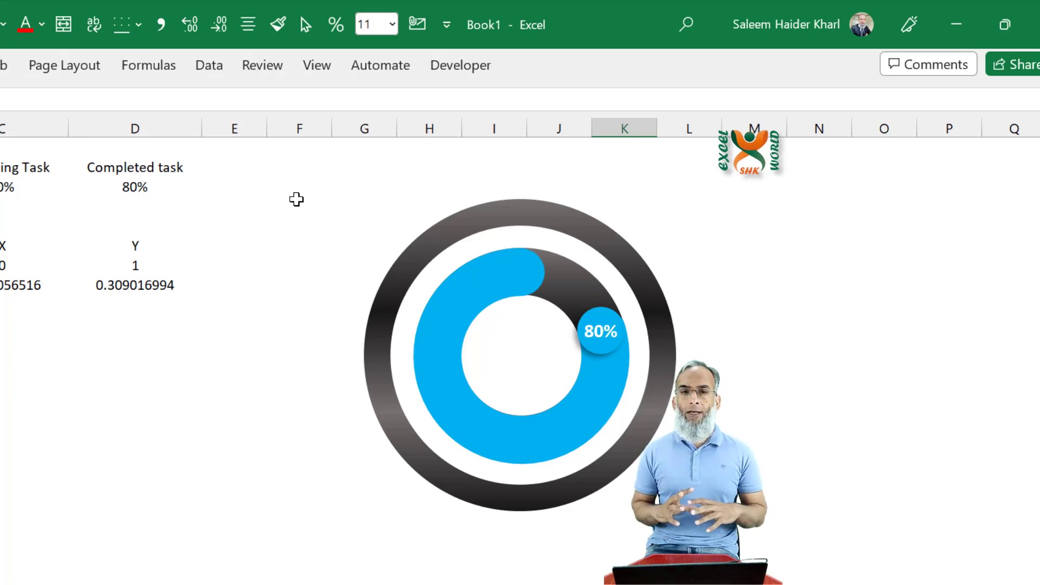
Fill the cell range F3:M21 behind the ring graphic with black.
{"action": "left_click_drag", "start_coordinate": [301, 187], "coordinate": [737, 563]}
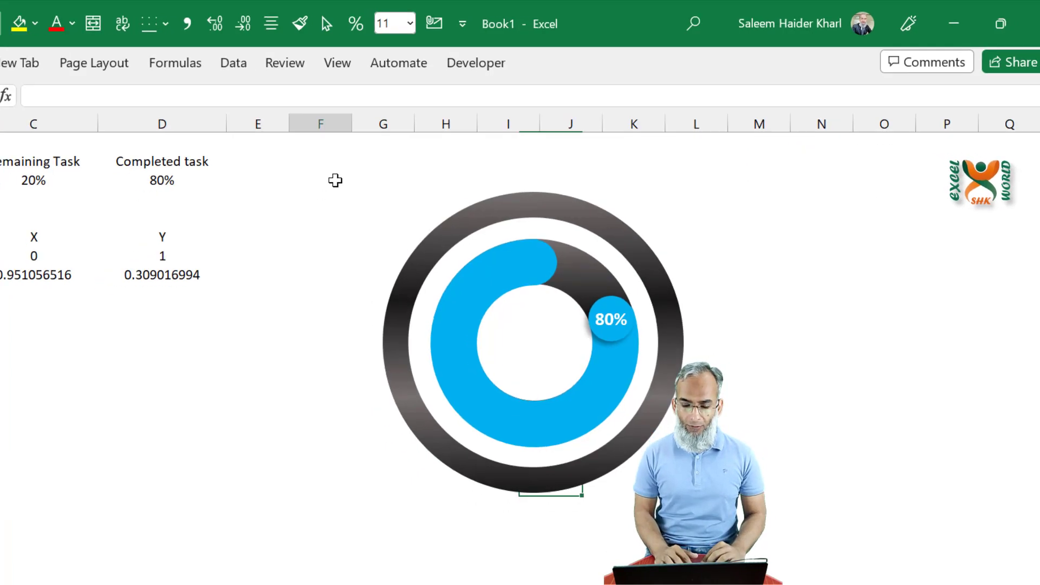
{"action": "mouse_move", "coordinate": [766, 460]}
{"action": "left_mouse_down"}
{"action": "mouse_move", "coordinate": [738, 443]}
{"action": "mouse_move", "coordinate": [758, 441]}
{"action": "left_mouse_up"}
{"action": "left_click", "coordinate": [179, 20]}
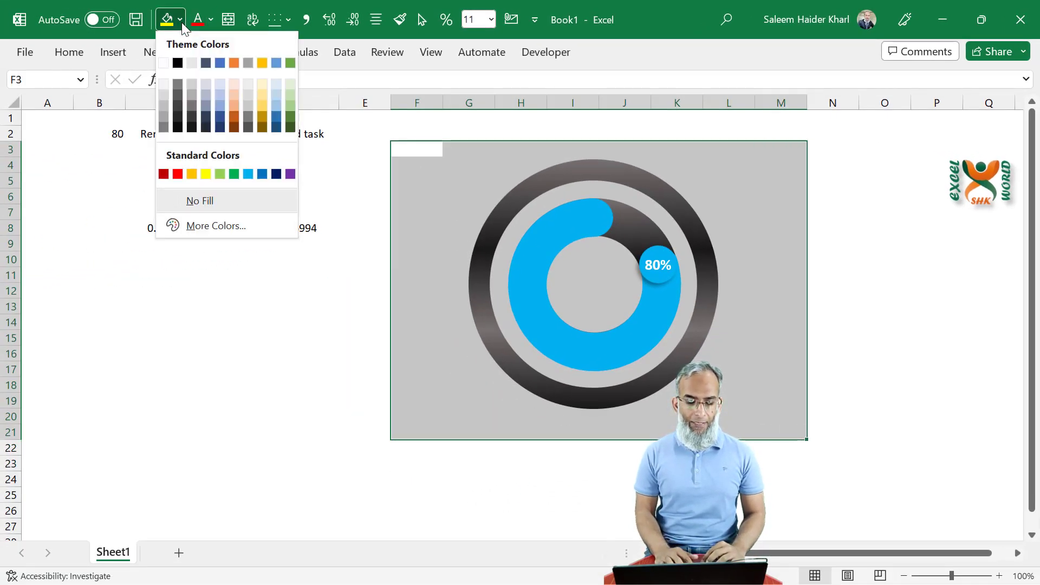
{"action": "left_click", "coordinate": [180, 64]}
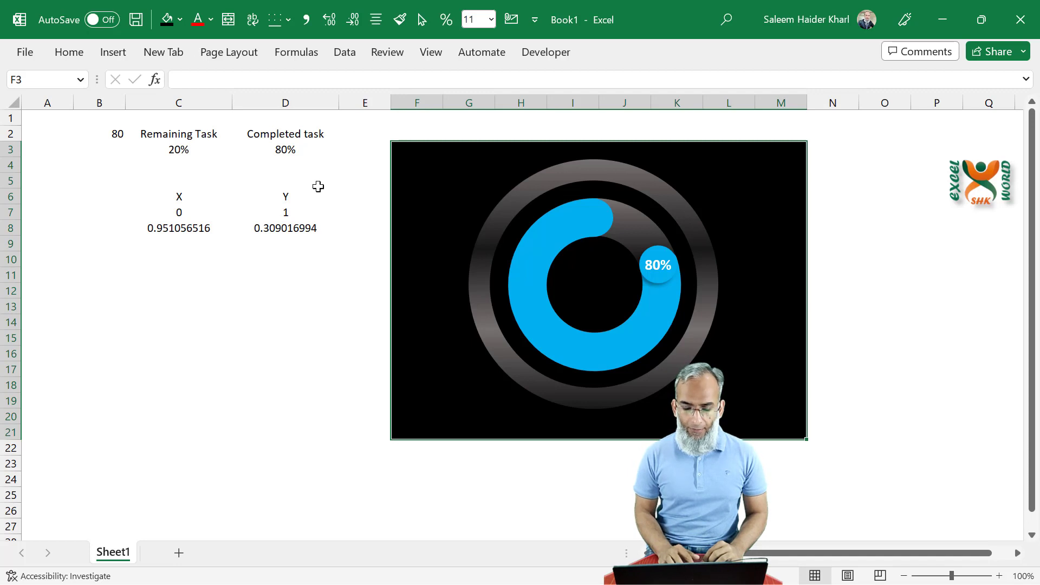
Set the task value in cell B2 to 70 to test the chart.
{"action": "left_click", "coordinate": [180, 151]}
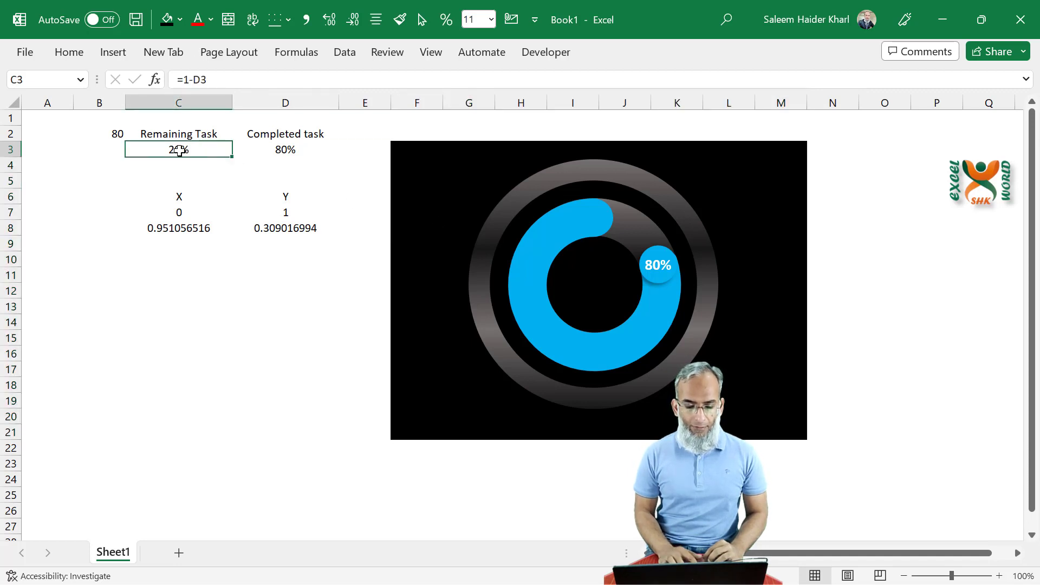
{"action": "left_click", "coordinate": [111, 128]}
{"action": "type", "text": "70"}
{"action": "key", "text": "Return"}
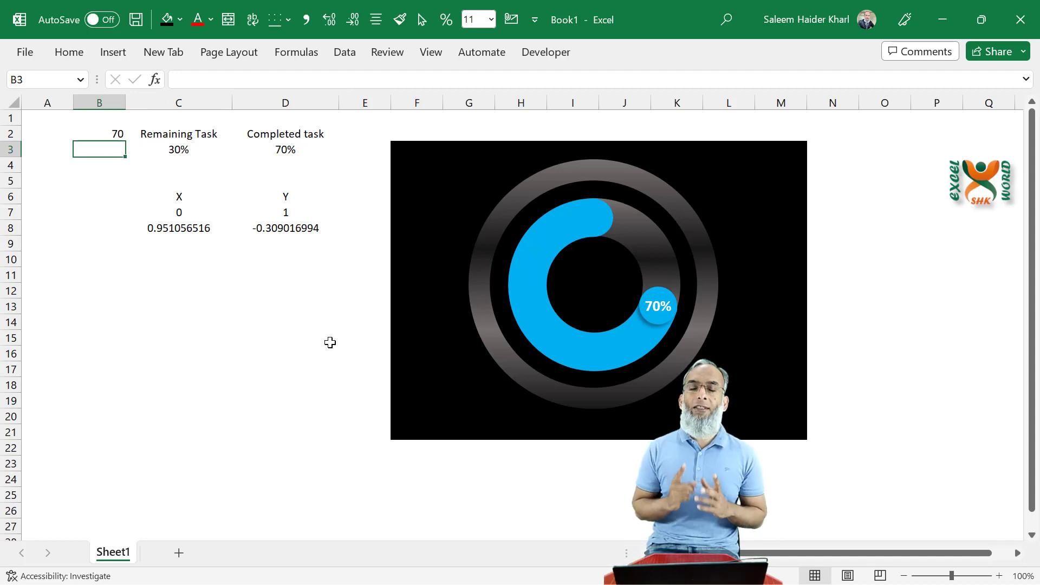
Insert a small spinner form control on the sheet just below cell B2, spanning about rows 4 to 6.
{"action": "left_click", "coordinate": [114, 128]}
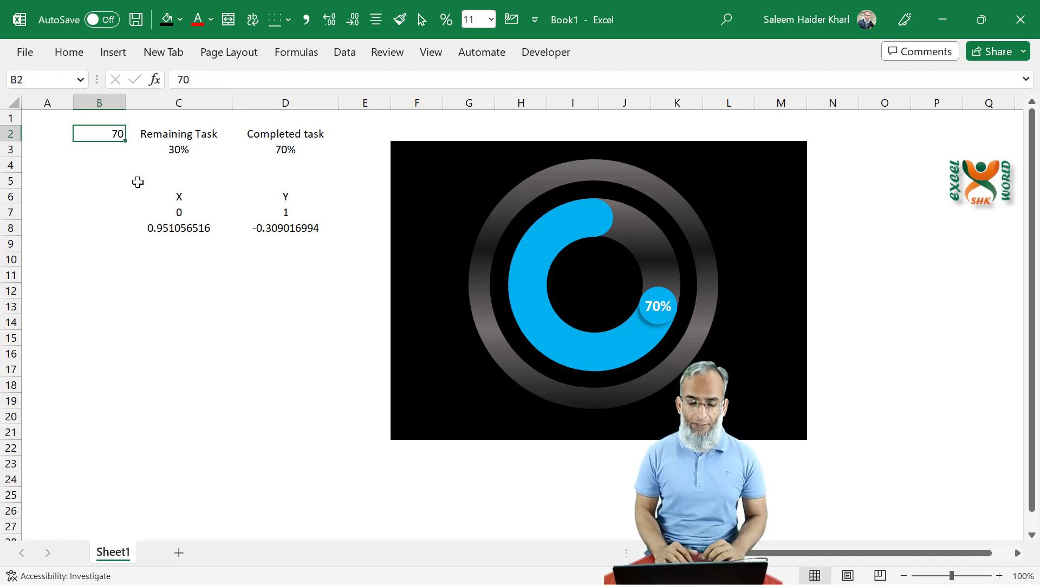
{"action": "left_click", "coordinate": [557, 55]}
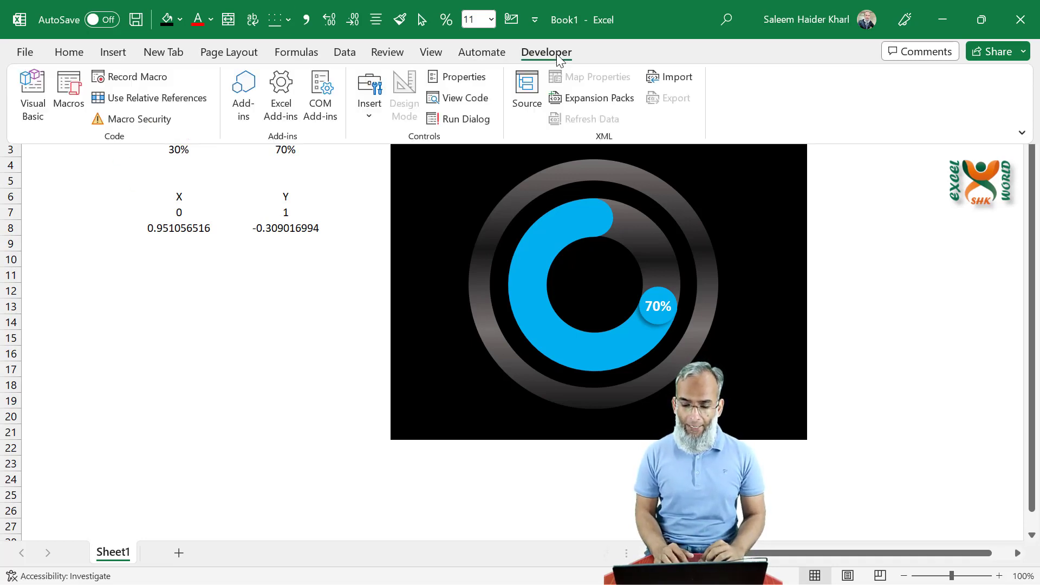
{"action": "left_click", "coordinate": [369, 106]}
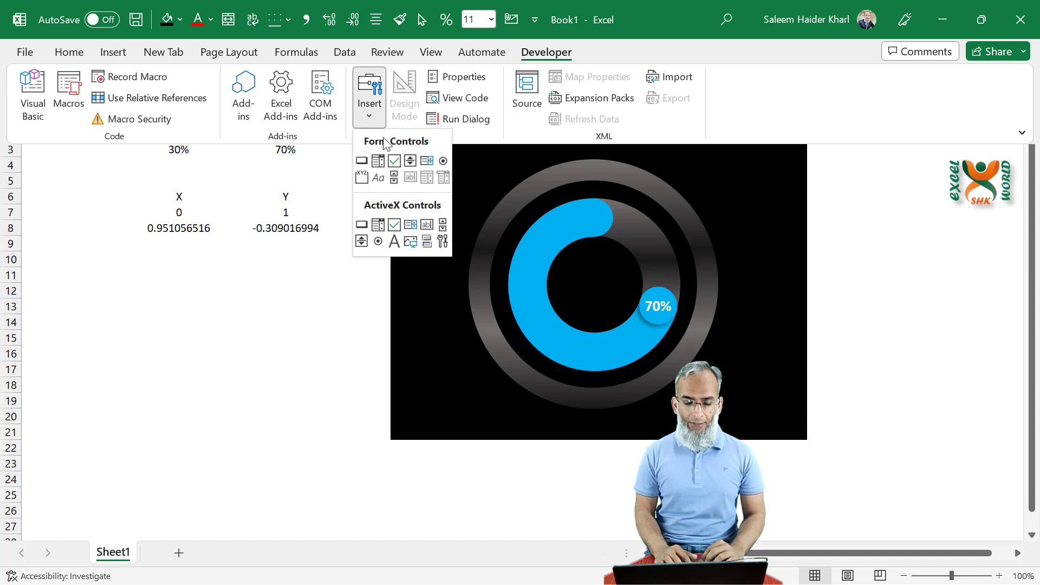
{"action": "left_click", "coordinate": [410, 161]}
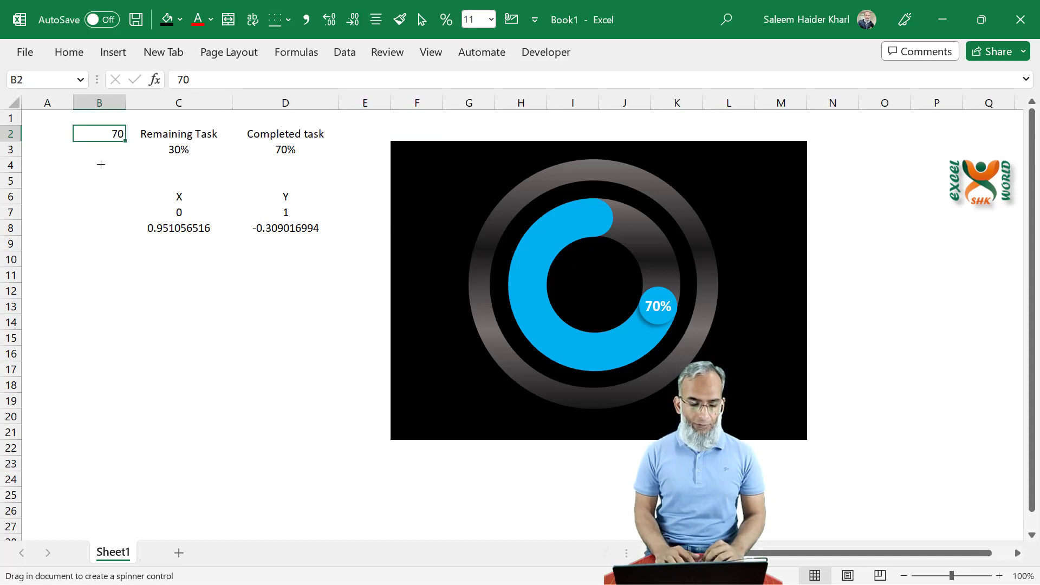
{"action": "mouse_move", "coordinate": [101, 165]}
{"action": "left_mouse_down"}
{"action": "mouse_move", "coordinate": [124, 181]}
{"action": "mouse_move", "coordinate": [124, 196]}
{"action": "left_mouse_up"}
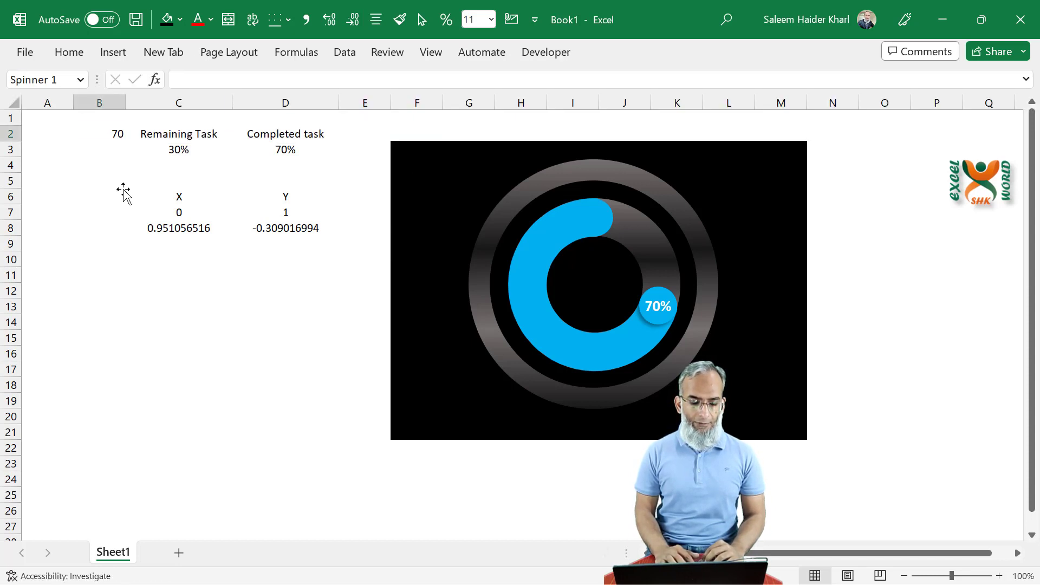
Configure the spinner with a current value of 50, a maximum of 100 and a cell link to $B$2.
{"action": "right_click", "coordinate": [114, 178]}
{"action": "left_click", "coordinate": [202, 341]}
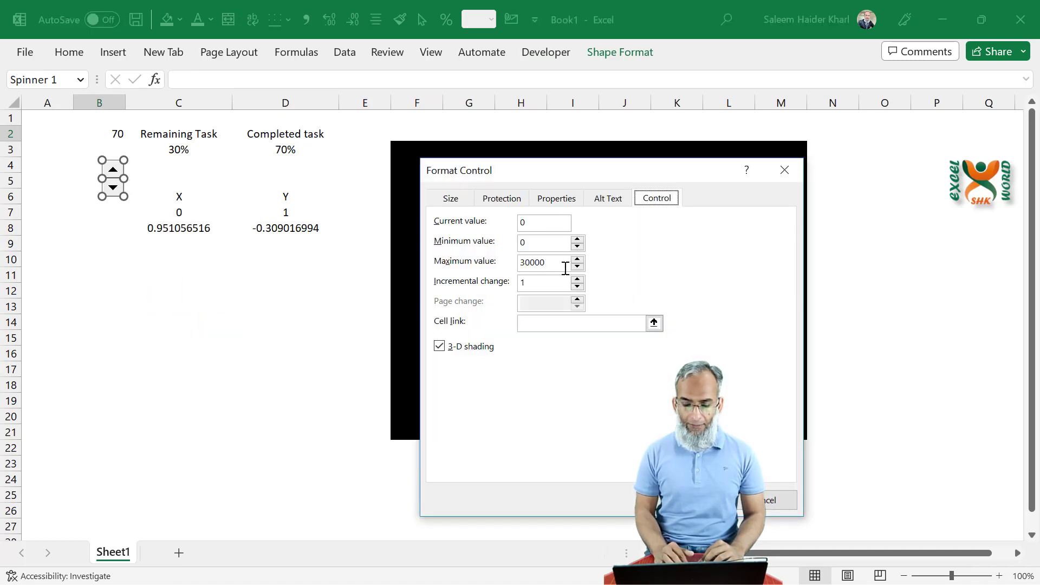
{"action": "left_click_drag", "start_coordinate": [565, 268], "coordinate": [499, 269]}
{"action": "type", "text": "100"}
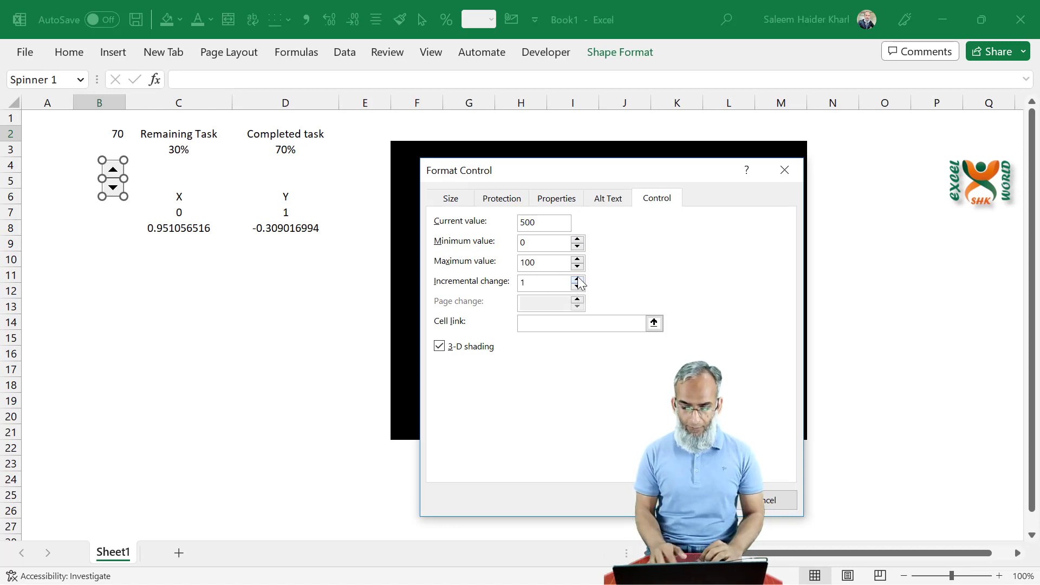
{"action": "key", "text": "BackSpace"}
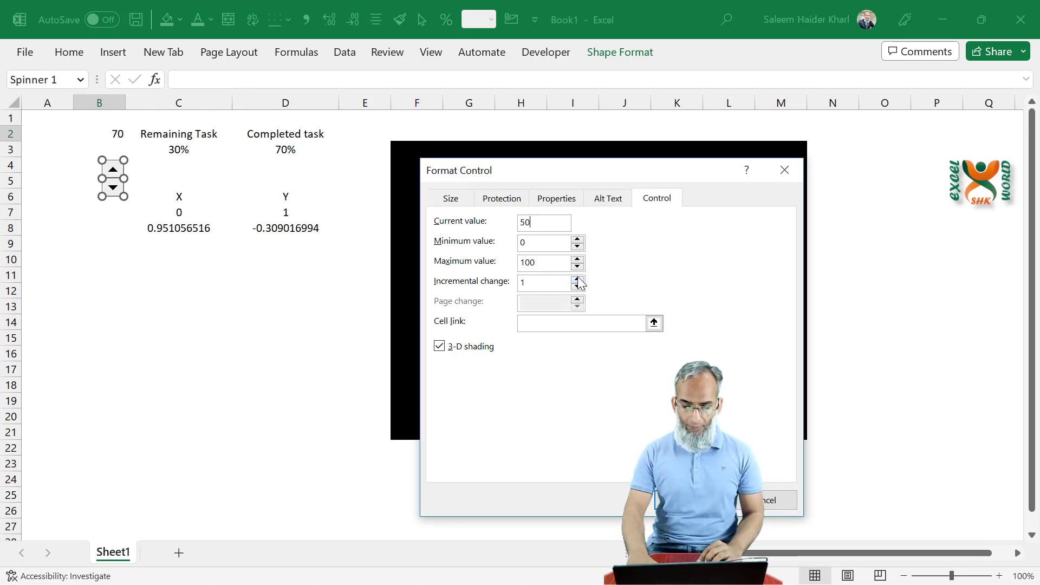
{"action": "left_click", "coordinate": [578, 325]}
{"action": "left_click", "coordinate": [111, 134]}
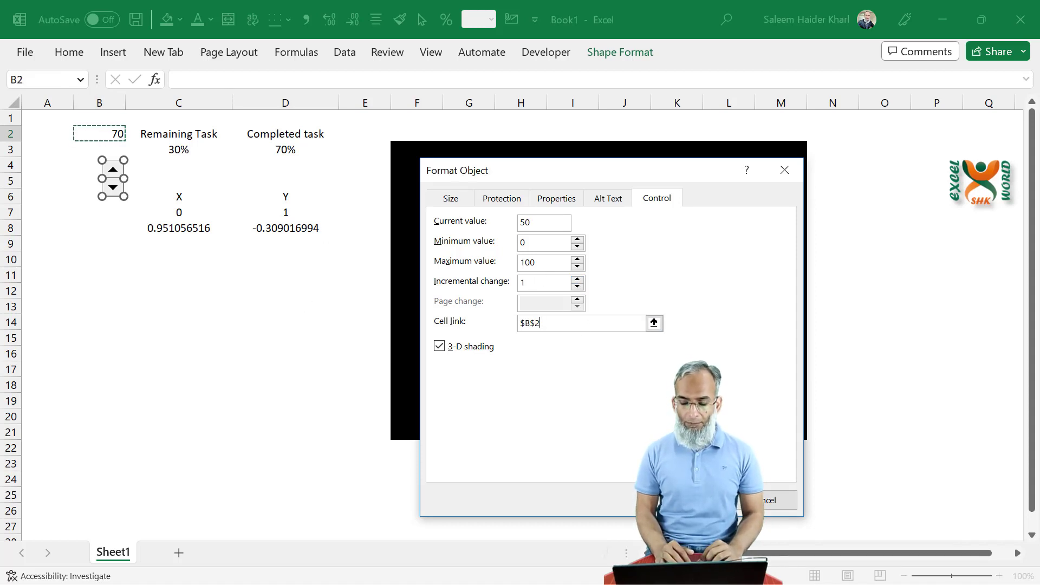
{"action": "key", "text": "Return"}
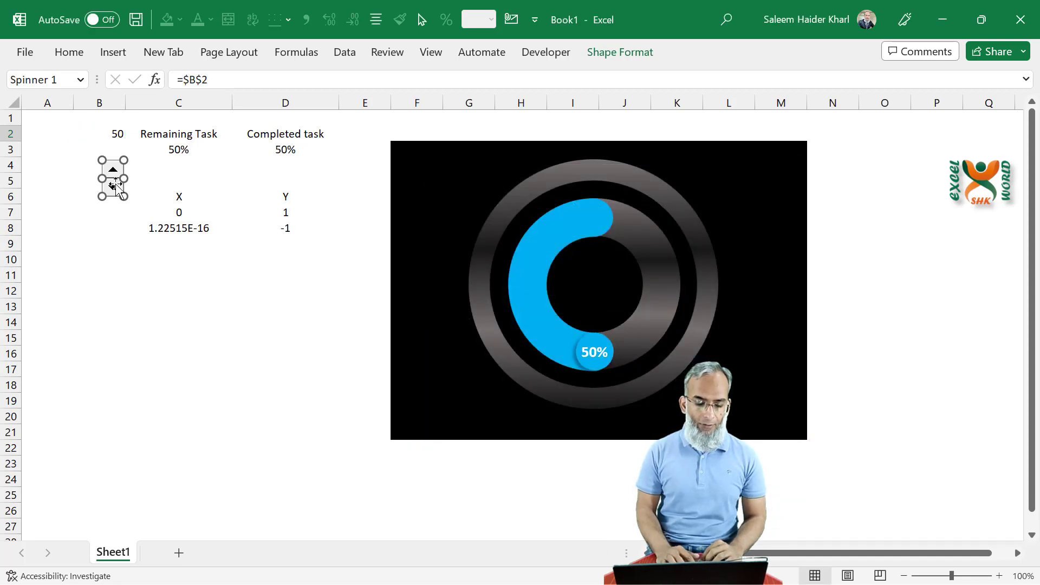
Move the spinner onto the black background beside the outer ring's upper right edge and deselect it.
{"action": "right_click", "coordinate": [114, 183]}
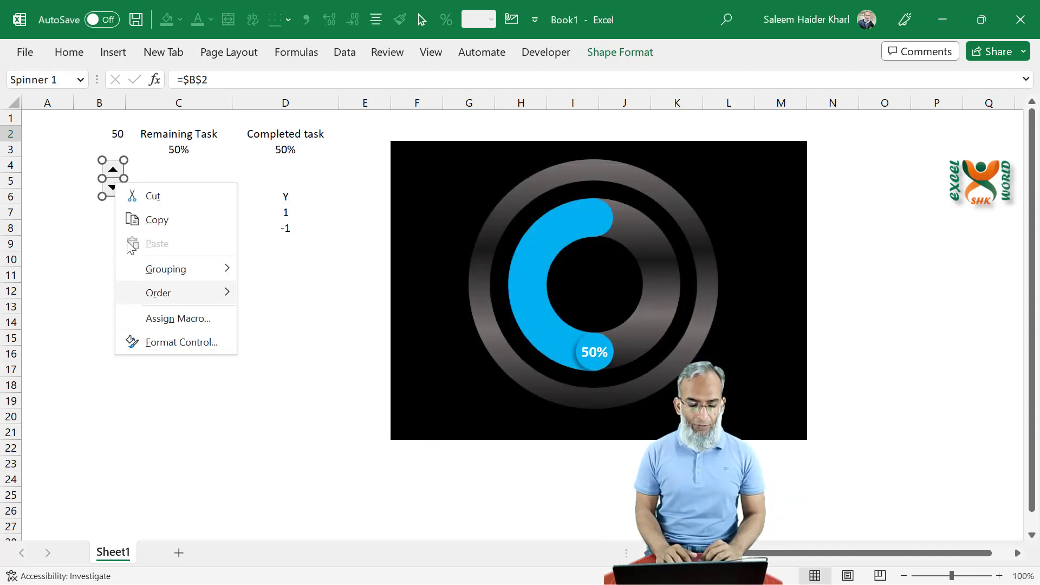
{"action": "key", "text": "Escape"}
{"action": "left_click_drag", "start_coordinate": [112, 172], "coordinate": [719, 185]}
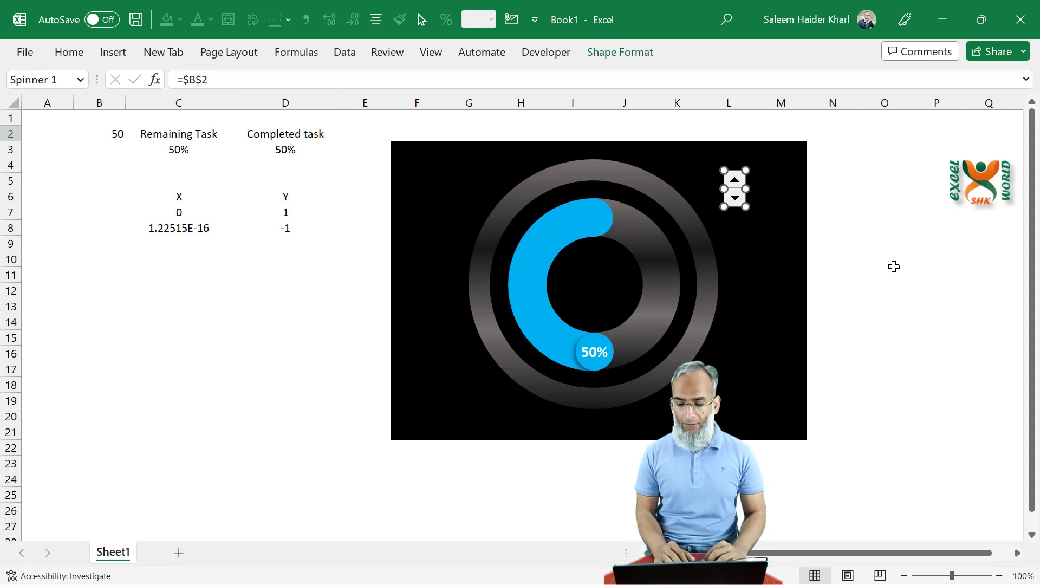
{"action": "left_click", "coordinate": [893, 267]}
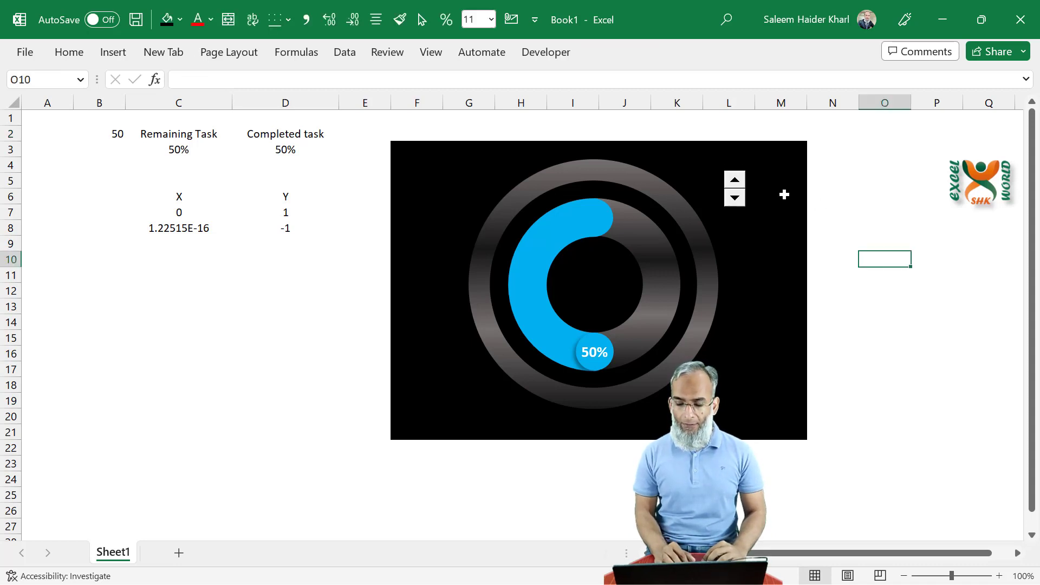
Raise the completed task value to 54 with the spinner.
{"action": "left_click", "coordinate": [735, 180]}
{"action": "left_click", "coordinate": [735, 180]}
{"action": "left_click", "coordinate": [735, 180]}
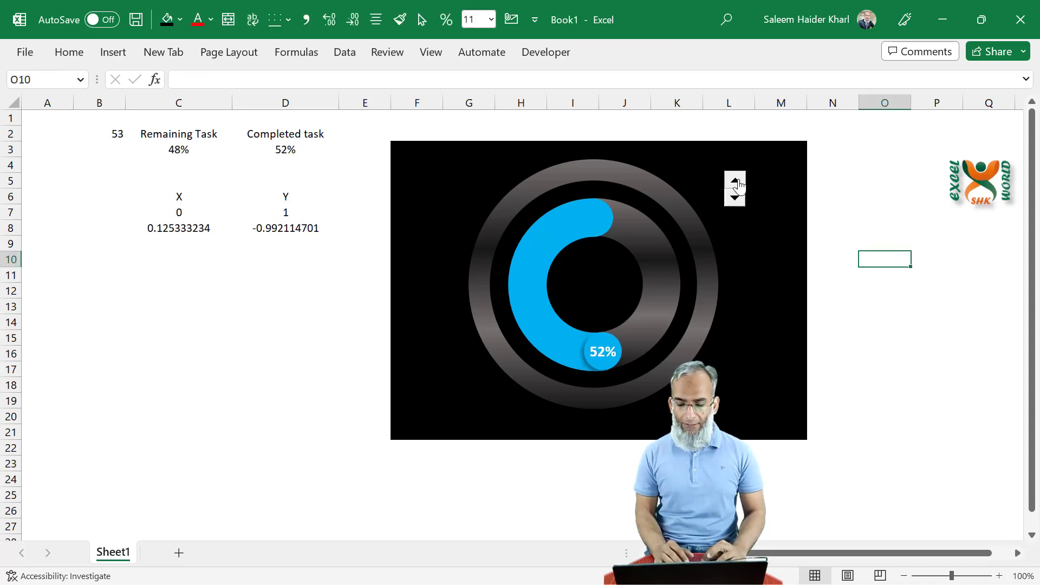
{"action": "left_click", "coordinate": [740, 184]}
{"action": "left_click", "coordinate": [916, 220]}
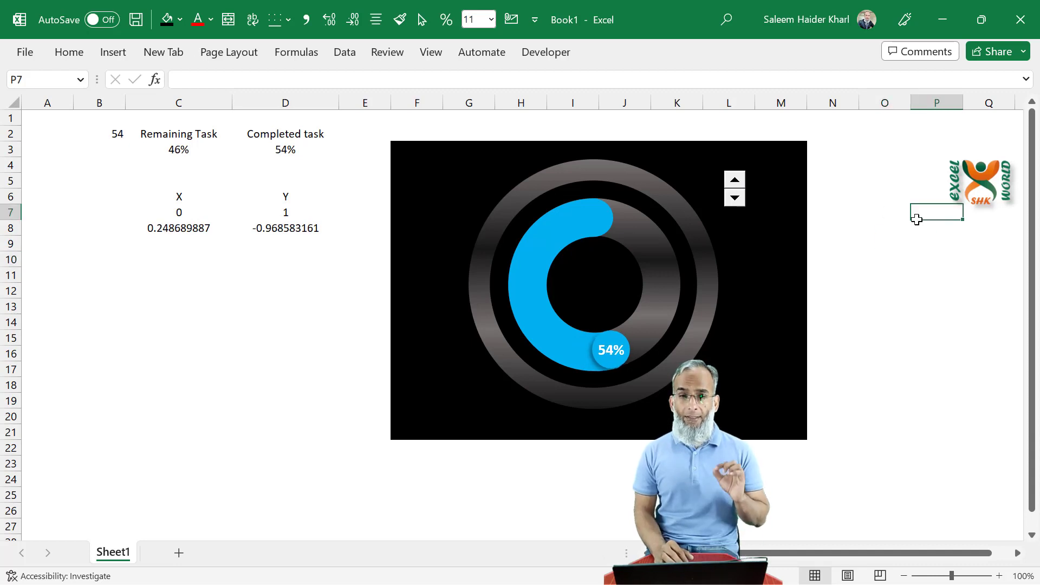
Group the rings, the doughnut chart and the spinner, and shift the group slightly left and down within the black background.
{"action": "left_click", "coordinate": [422, 20]}
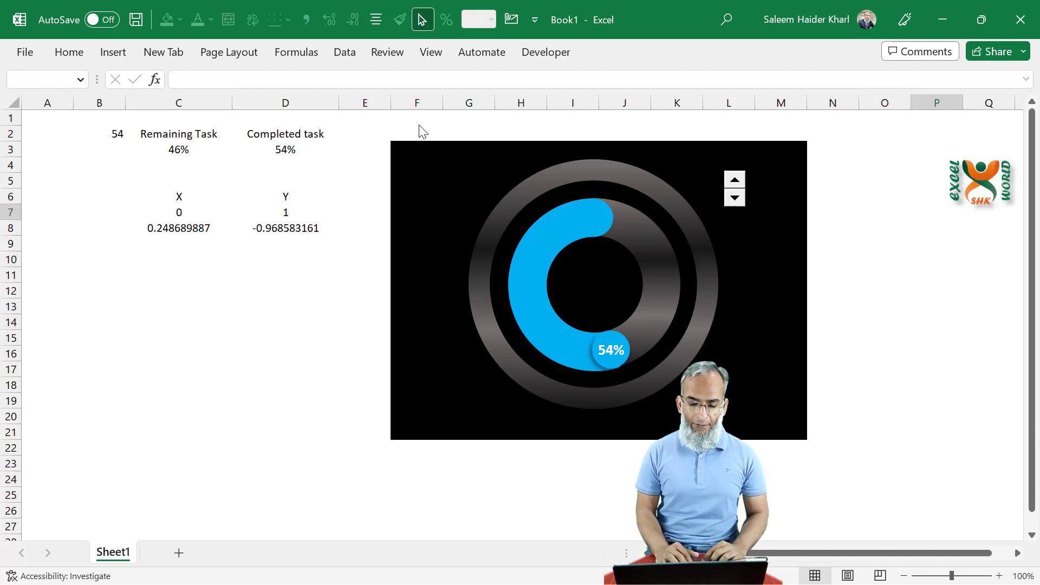
{"action": "left_click_drag", "start_coordinate": [402, 112], "coordinate": [823, 466]}
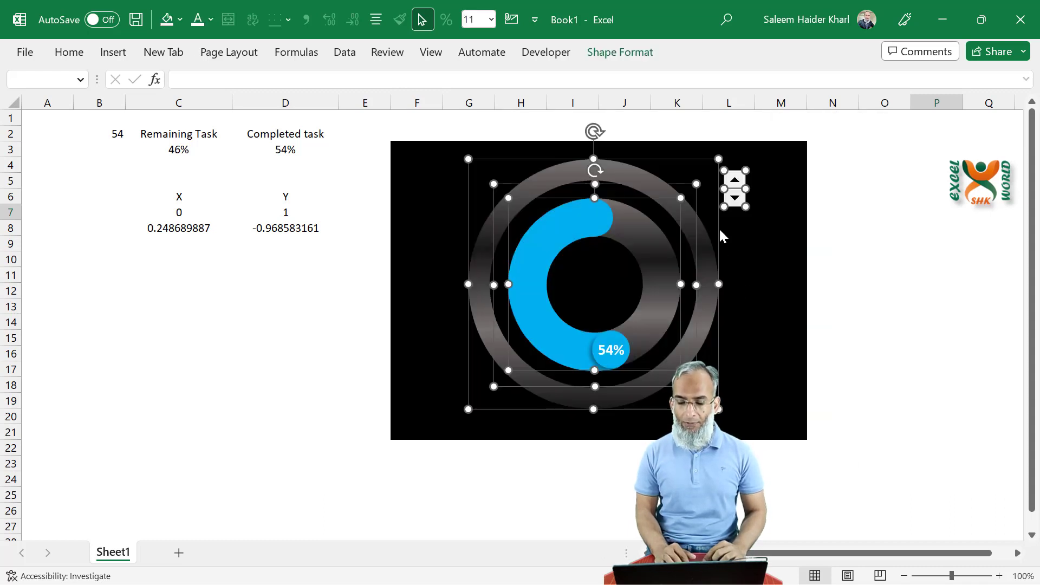
{"action": "key", "text": "shift+F10"}
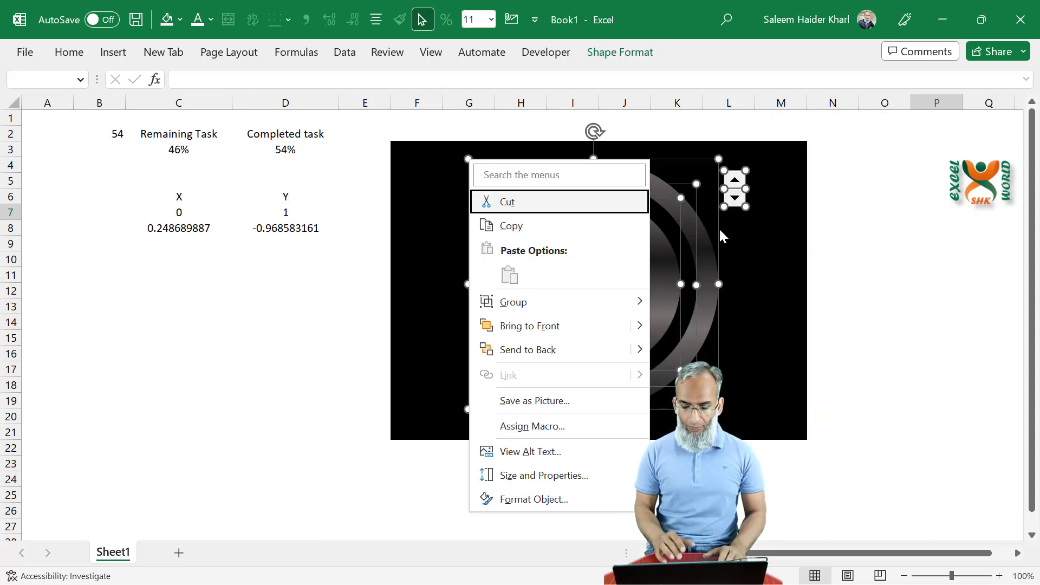
{"action": "mouse_move", "coordinate": [555, 311]}
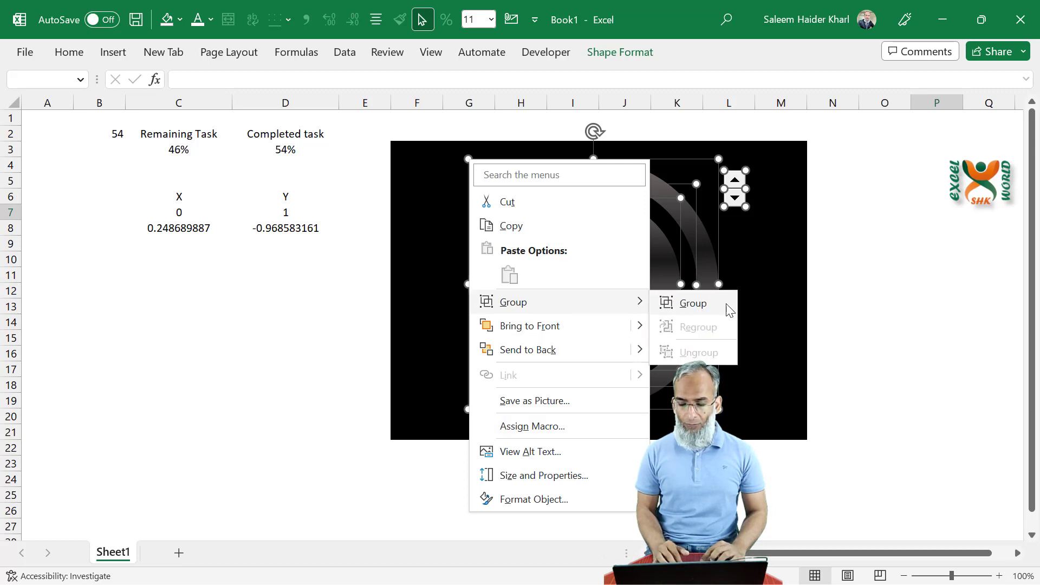
{"action": "left_click", "coordinate": [729, 307]}
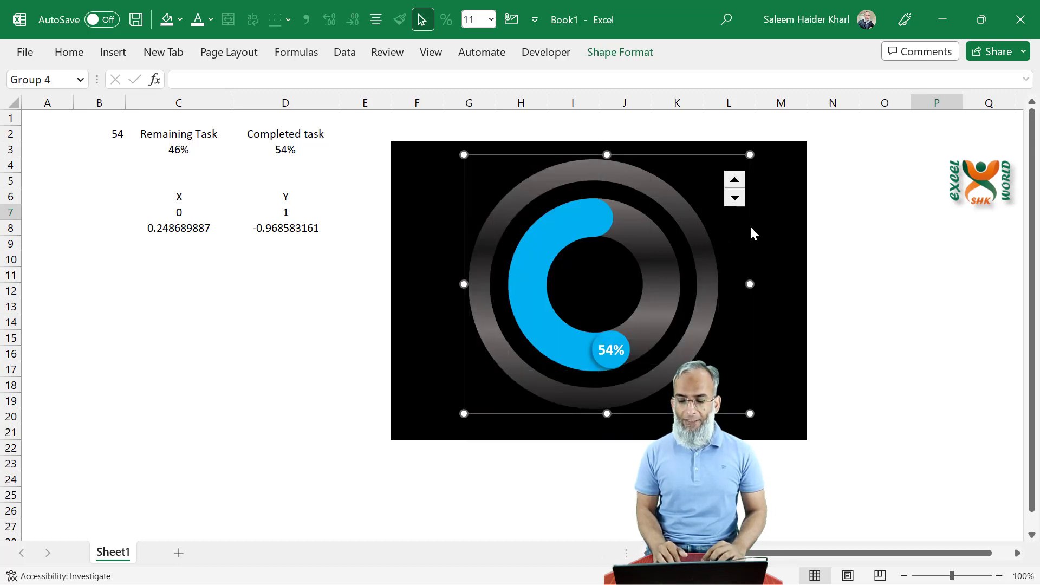
{"action": "mouse_move", "coordinate": [743, 227]}
{"action": "left_mouse_down"}
{"action": "mouse_move", "coordinate": [421, 304]}
{"action": "mouse_move", "coordinate": [520, 248]}
{"action": "mouse_move", "coordinate": [807, 278]}
{"action": "mouse_move", "coordinate": [671, 218]}
{"action": "mouse_move", "coordinate": [722, 244]}
{"action": "mouse_move", "coordinate": [729, 233]}
{"action": "left_mouse_up"}
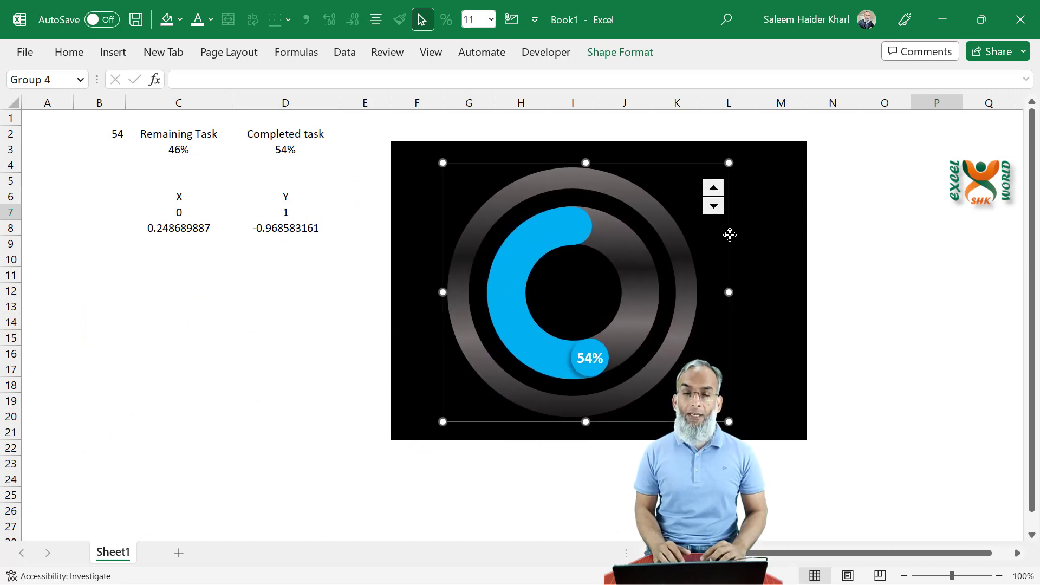
Raise the completed task value to 59 with the grouped spinner.
{"action": "left_click", "coordinate": [719, 196]}
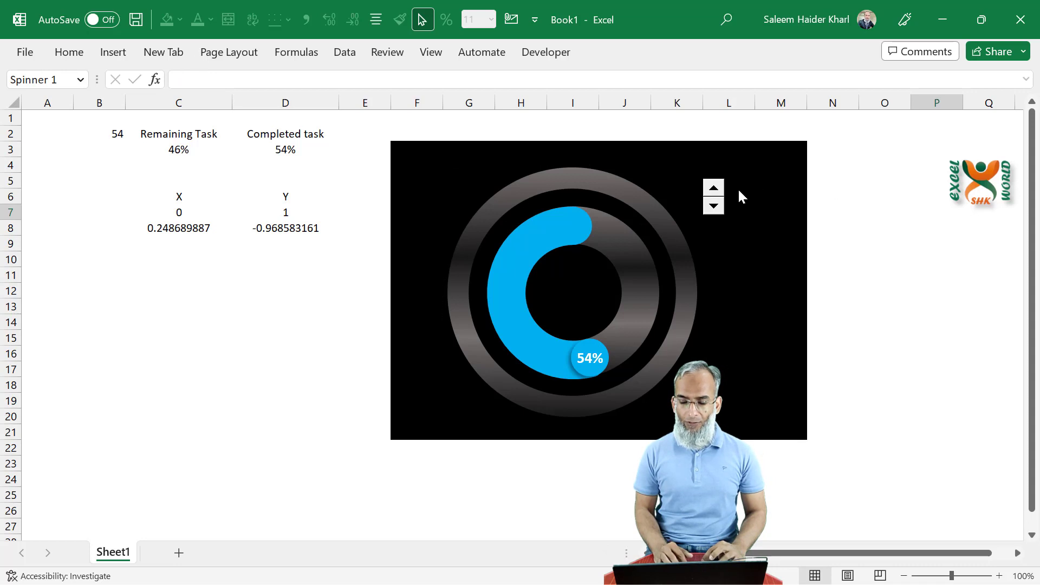
{"action": "left_click", "coordinate": [713, 188]}
{"action": "left_click", "coordinate": [712, 189]}
{"action": "left_click", "coordinate": [713, 189]}
{"action": "left_click", "coordinate": [713, 189]}
{"action": "left_click", "coordinate": [713, 189]}
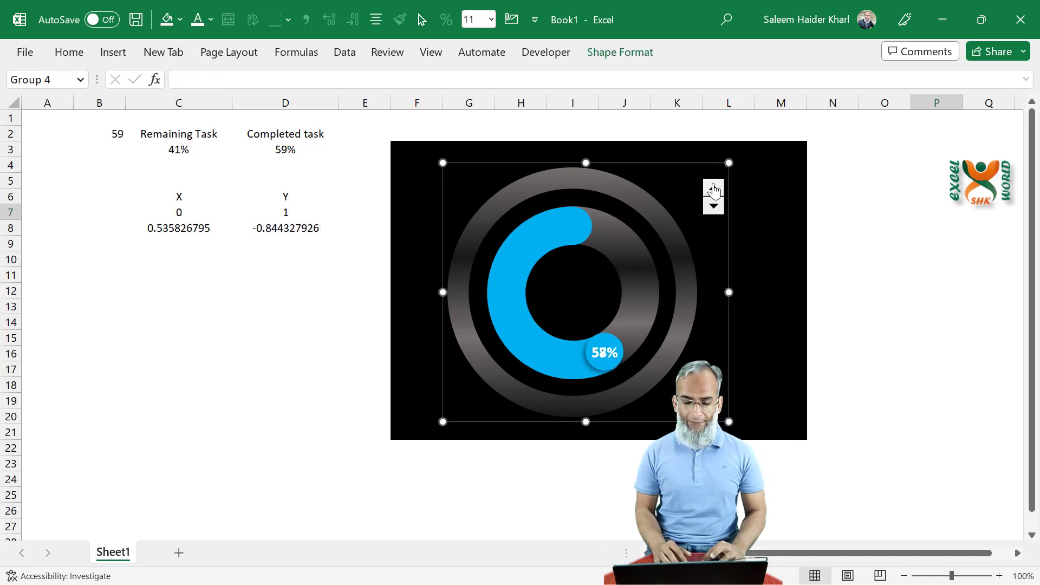
Raise the completed task value by five more increments with the grouped spinner.
{"action": "left_click", "coordinate": [713, 188]}
{"action": "left_click", "coordinate": [713, 189]}
{"action": "left_click", "coordinate": [713, 189]}
{"action": "left_click", "coordinate": [713, 188]}
{"action": "left_click", "coordinate": [713, 189]}
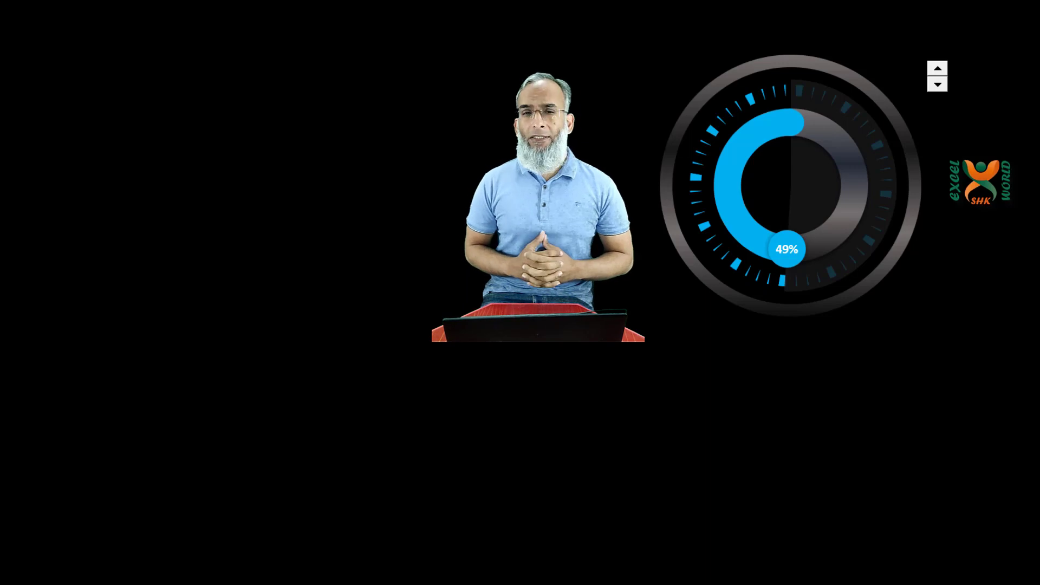
Lower the percentage on the finished progress graphic with the tick-mark ring to 26% using its spinner.
{"action": "left_click", "coordinate": [938, 85]}
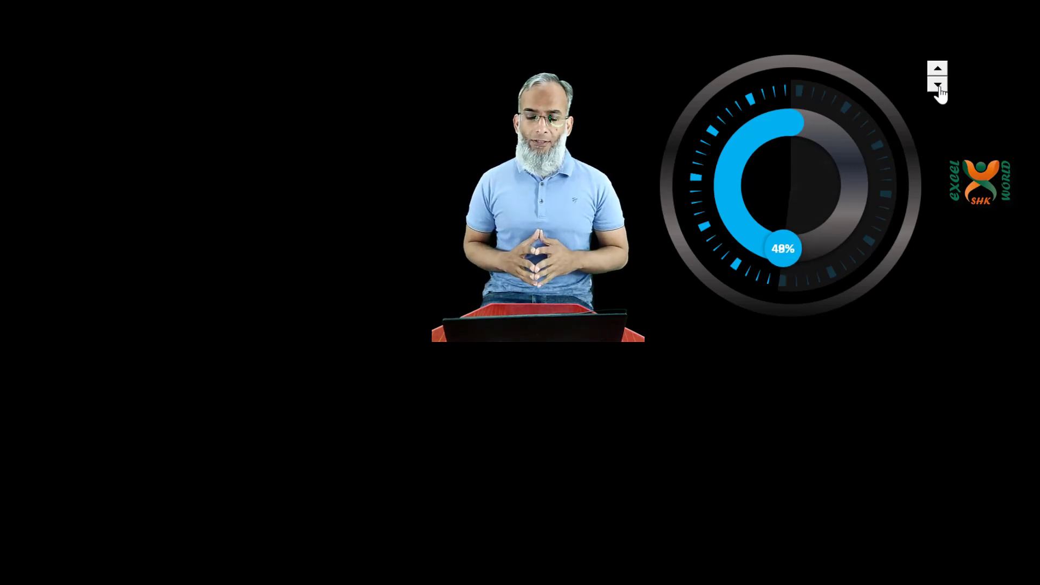
{"action": "left_click", "coordinate": [937, 84]}
{"action": "left_click", "coordinate": [937, 84]}
{"action": "left_click", "coordinate": [938, 84]}
{"action": "left_click", "coordinate": [937, 85]}
{"action": "left_click", "coordinate": [937, 84]}
{"action": "left_click", "coordinate": [938, 85]}
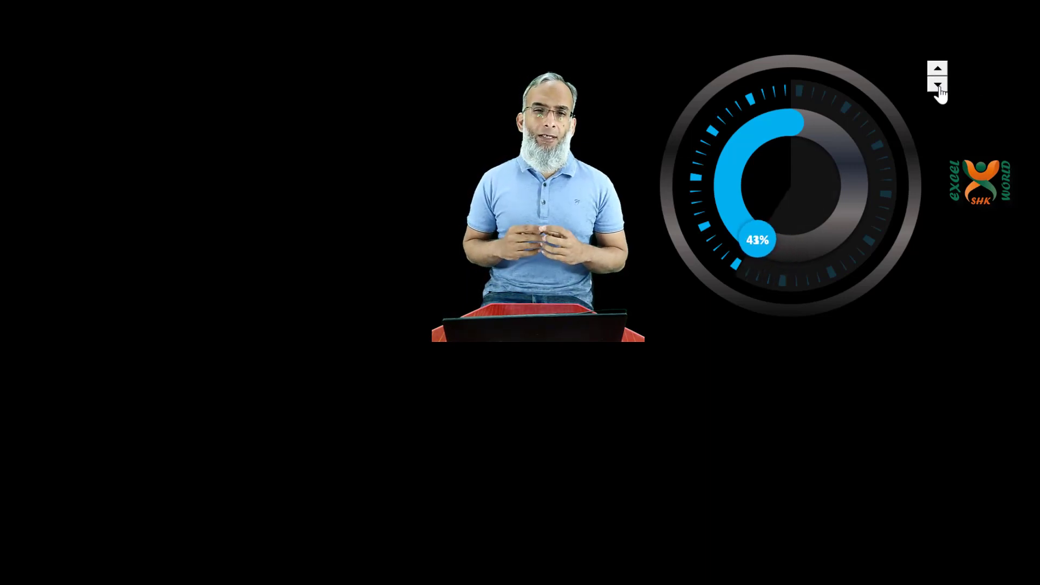
{"action": "left_click", "coordinate": [938, 84]}
{"action": "left_click", "coordinate": [938, 85]}
{"action": "left_click", "coordinate": [938, 84]}
{"action": "left_click", "coordinate": [938, 84]}
{"action": "left_click", "coordinate": [937, 85]}
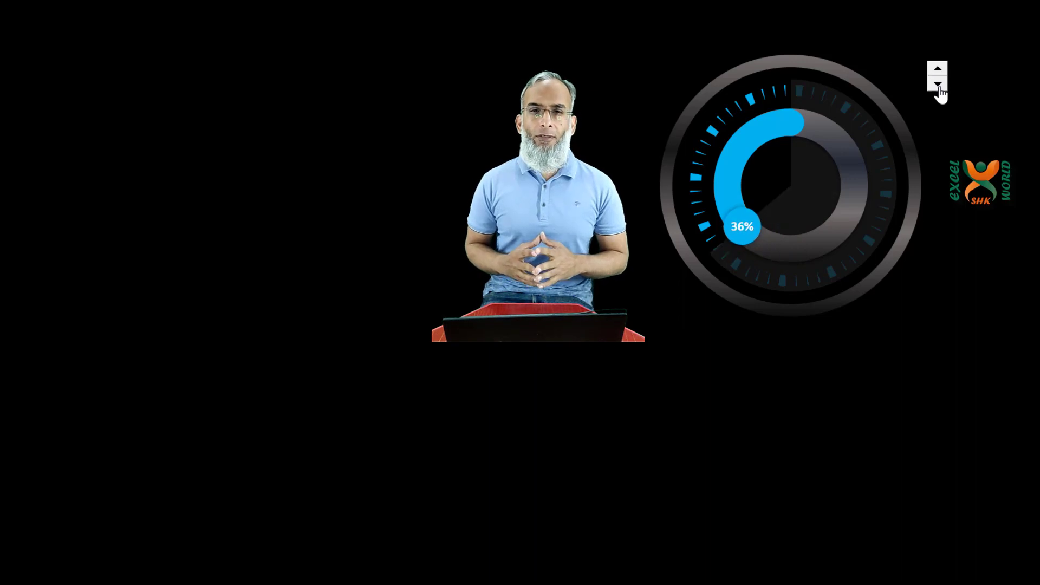
{"action": "left_click", "coordinate": [938, 85]}
{"action": "left_click", "coordinate": [937, 85]}
{"action": "left_click", "coordinate": [938, 84]}
{"action": "left_click", "coordinate": [937, 84]}
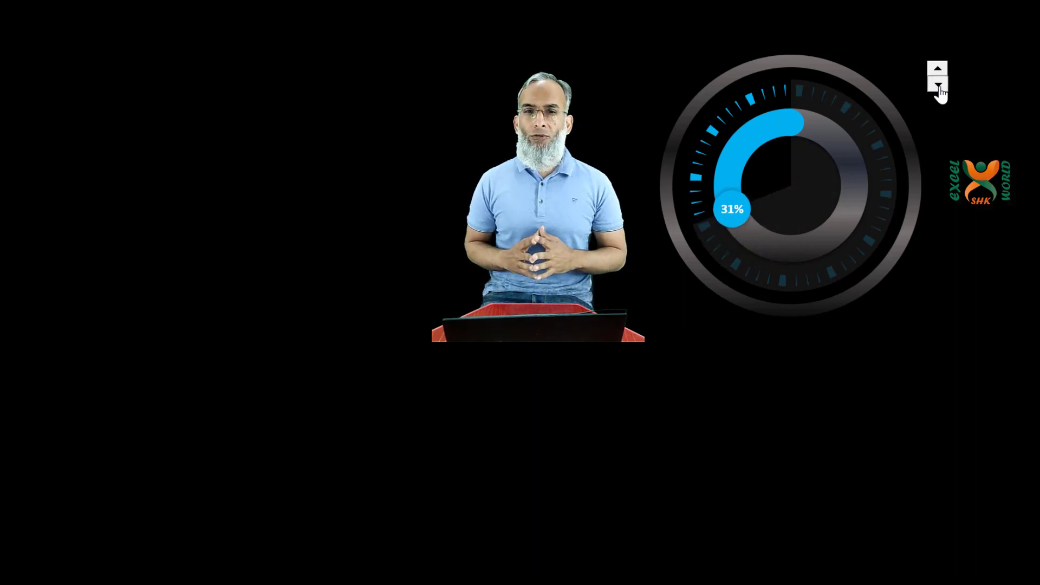
{"action": "left_click", "coordinate": [938, 85]}
{"action": "left_click", "coordinate": [938, 85]}
{"action": "left_click", "coordinate": [937, 84]}
{"action": "left_click", "coordinate": [938, 85]}
{"action": "left_click", "coordinate": [938, 84]}
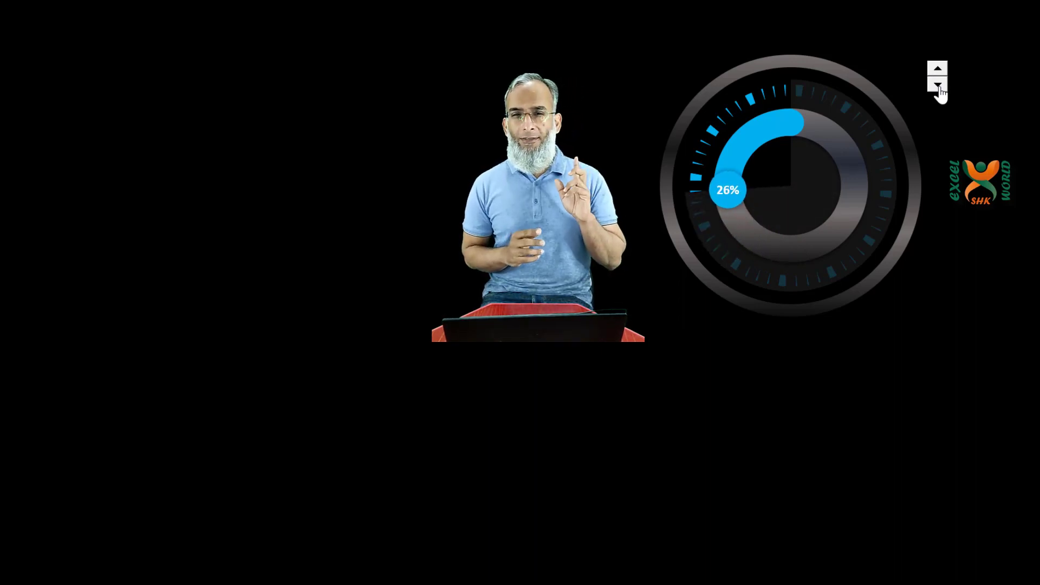